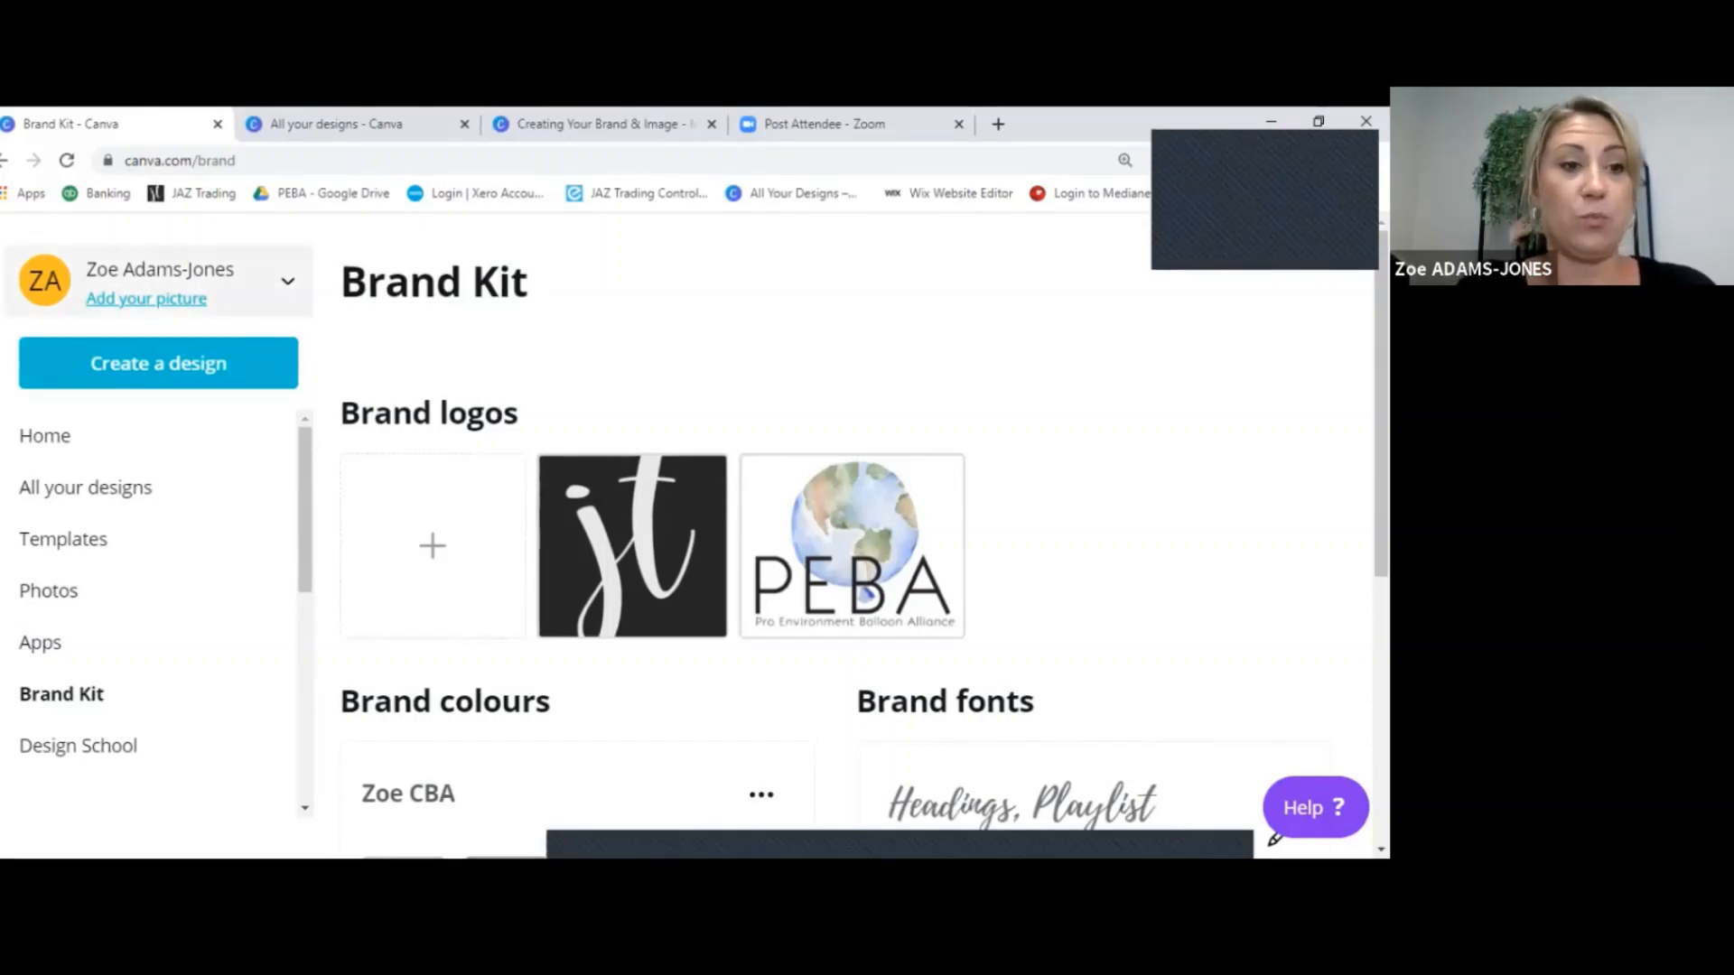
Go to the home page, switch to the other member's team and look through that team's navigation options
{"action": "left_click", "coordinate": [46, 435]}
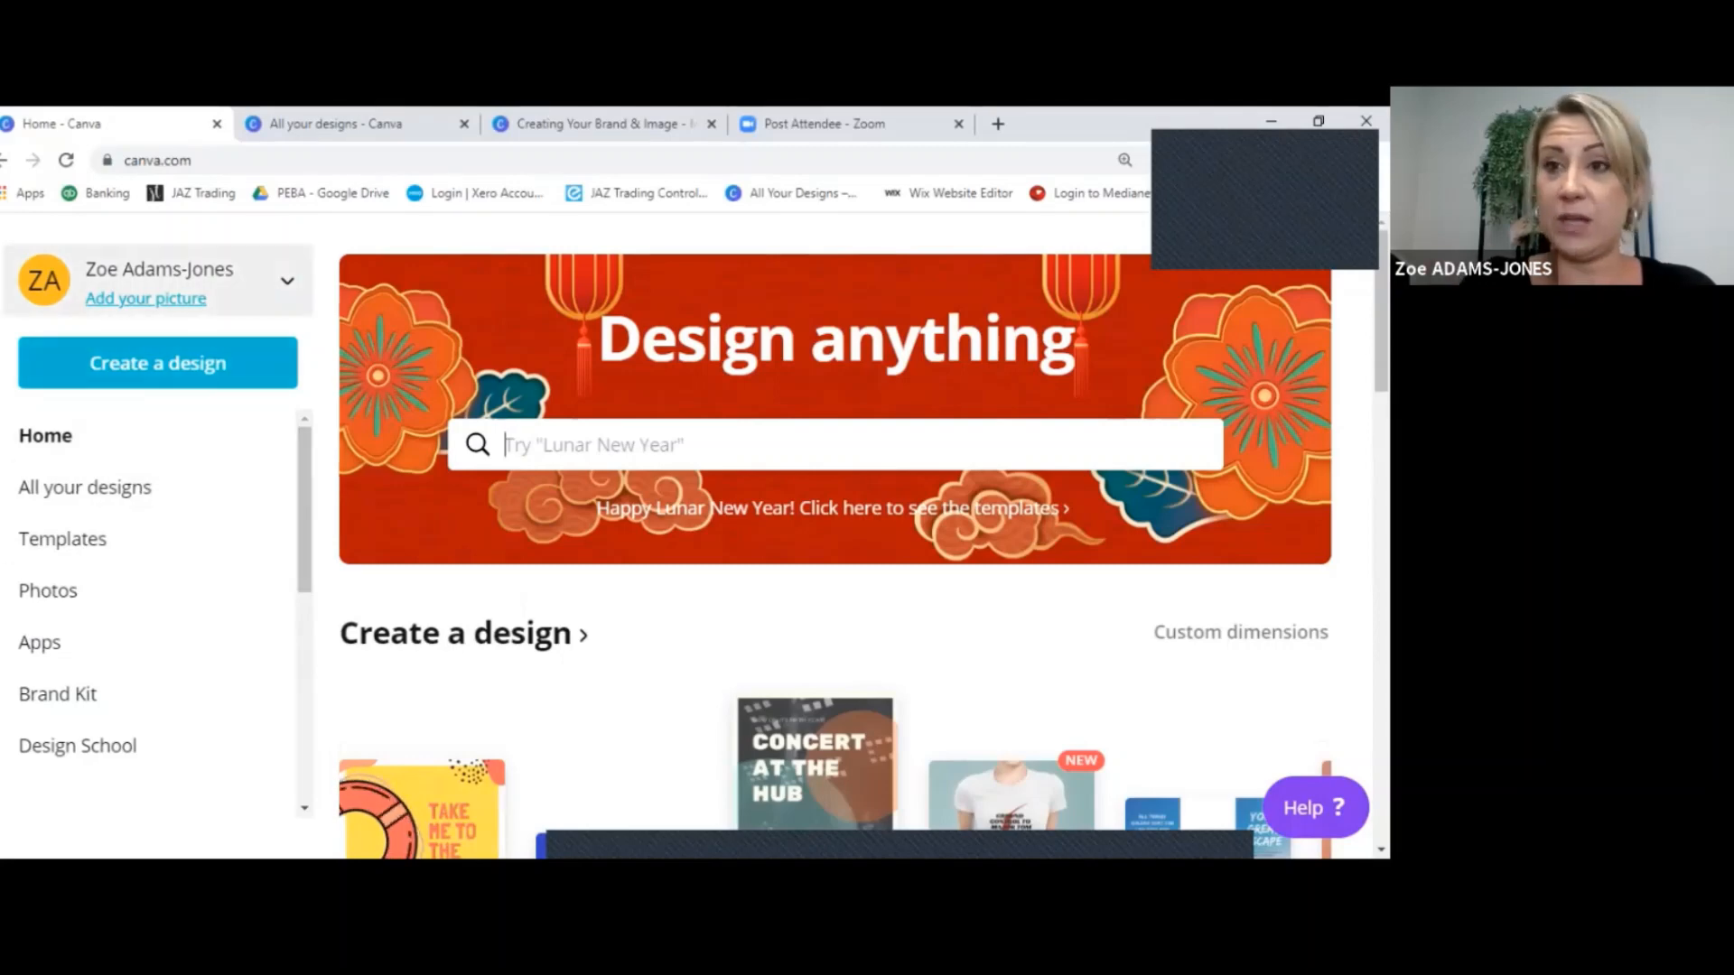
{"action": "left_click", "coordinate": [288, 281]}
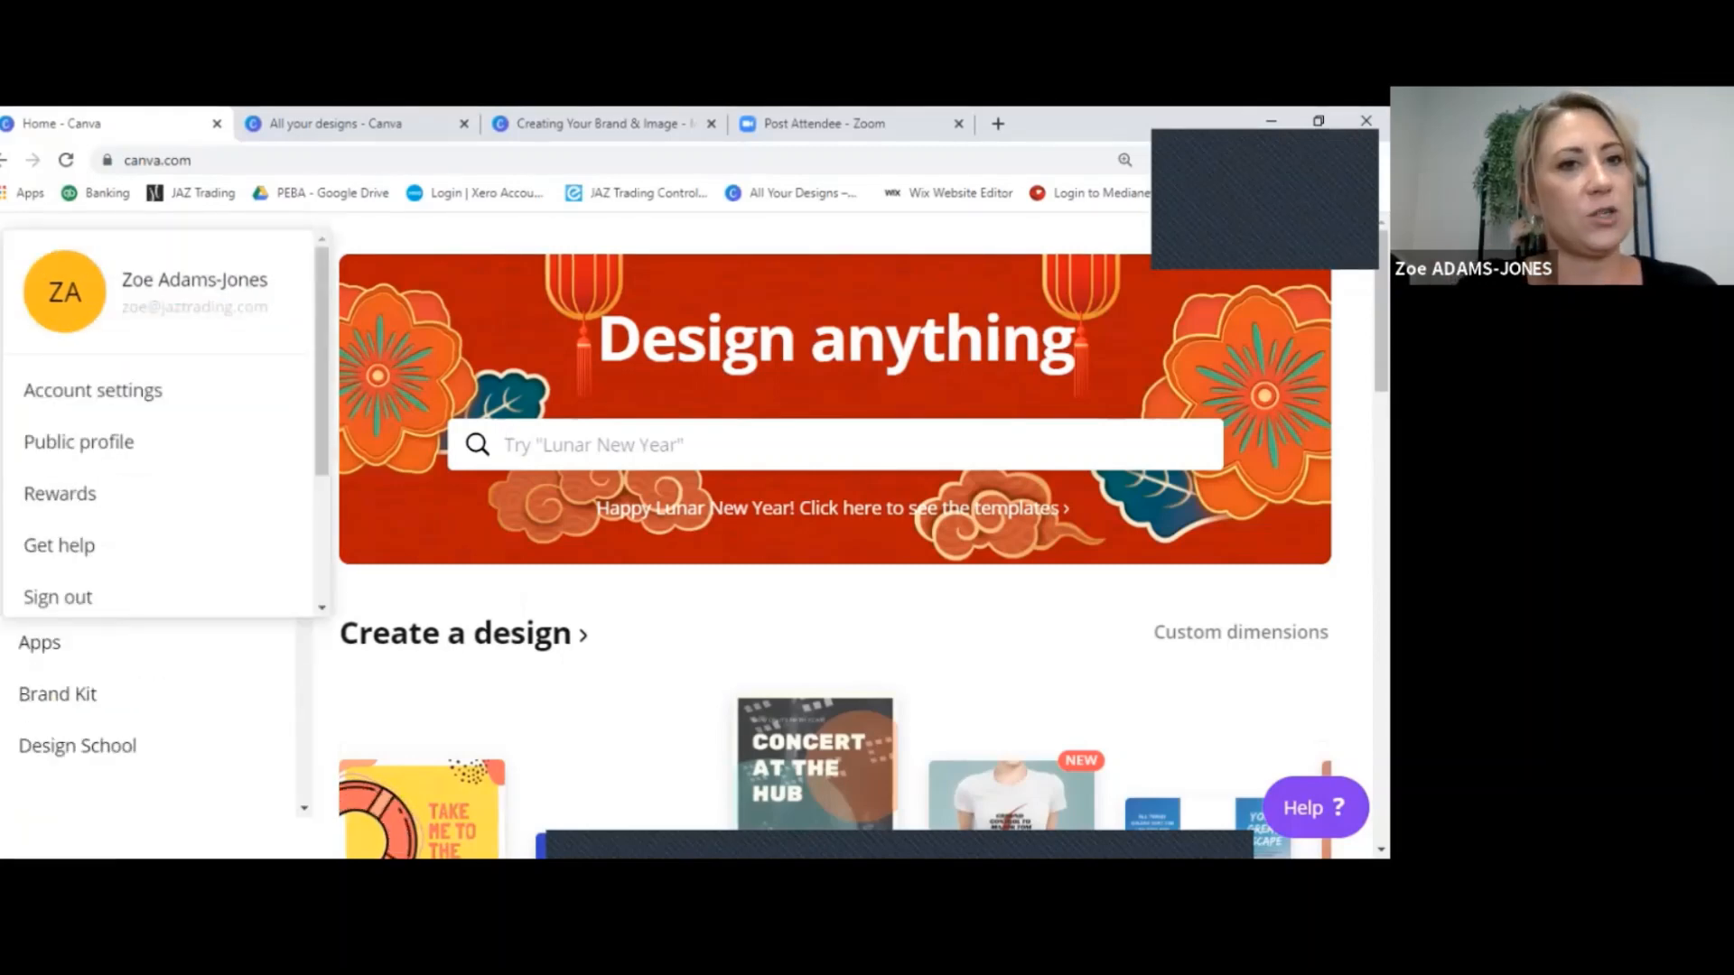
{"action": "scroll", "coordinate": [163, 478], "scroll_direction": "down", "scroll_amount": 3}
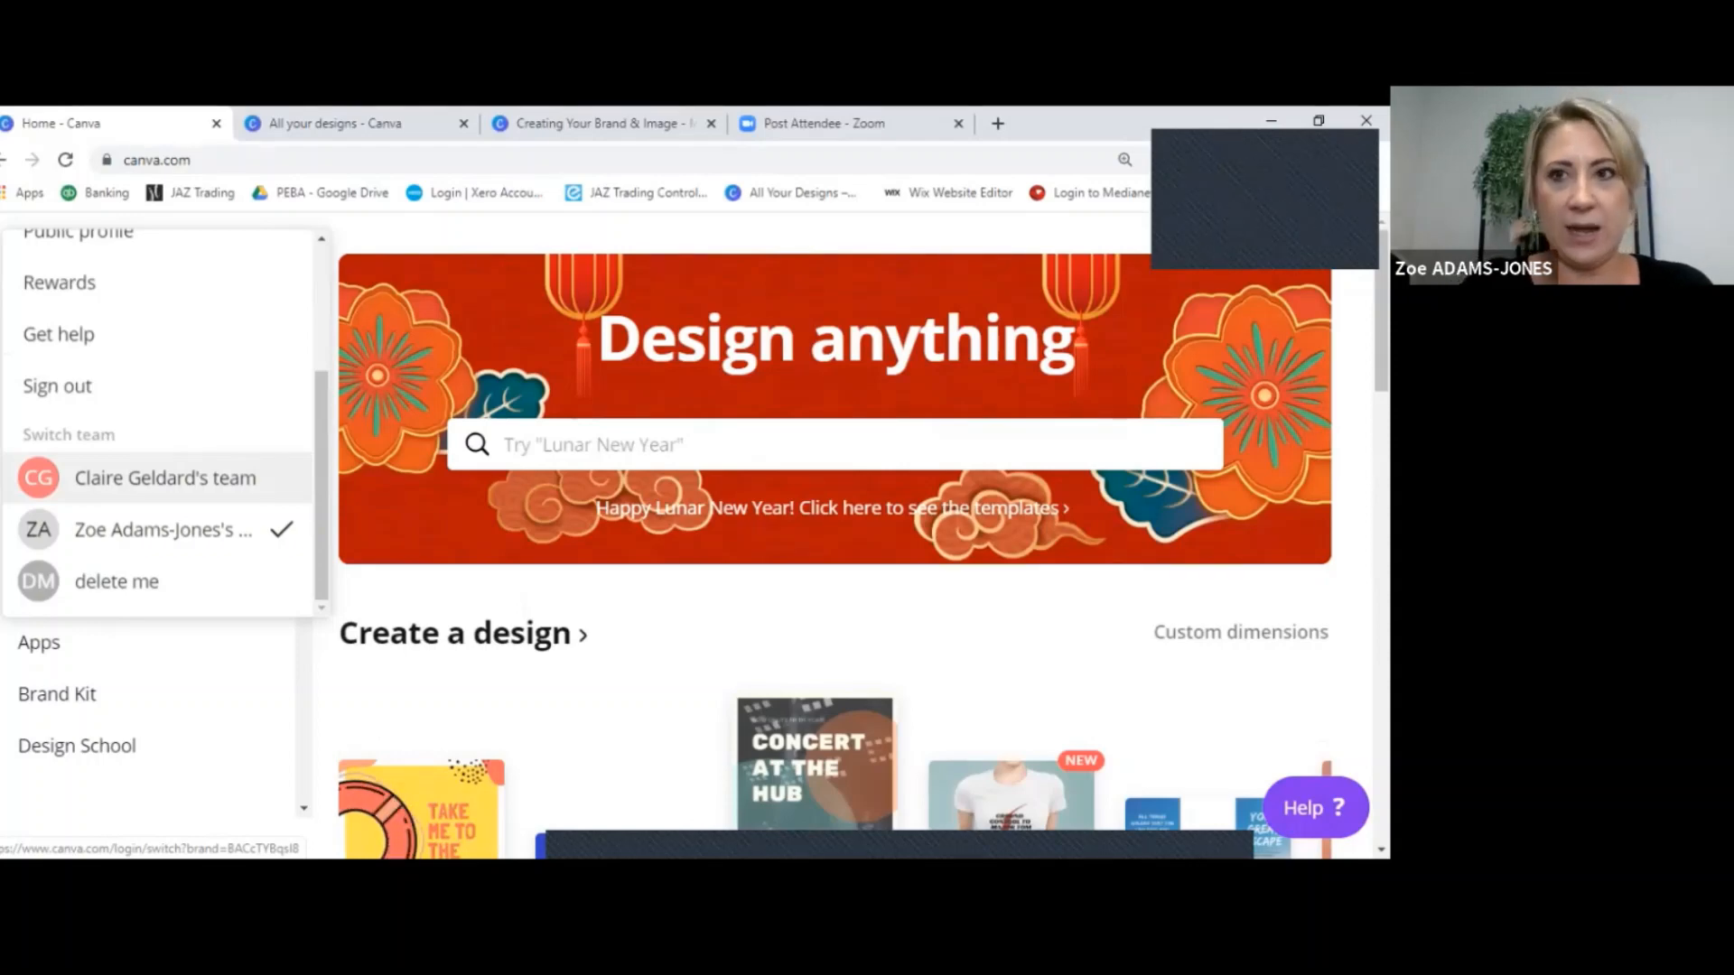
{"action": "left_click", "coordinate": [165, 478]}
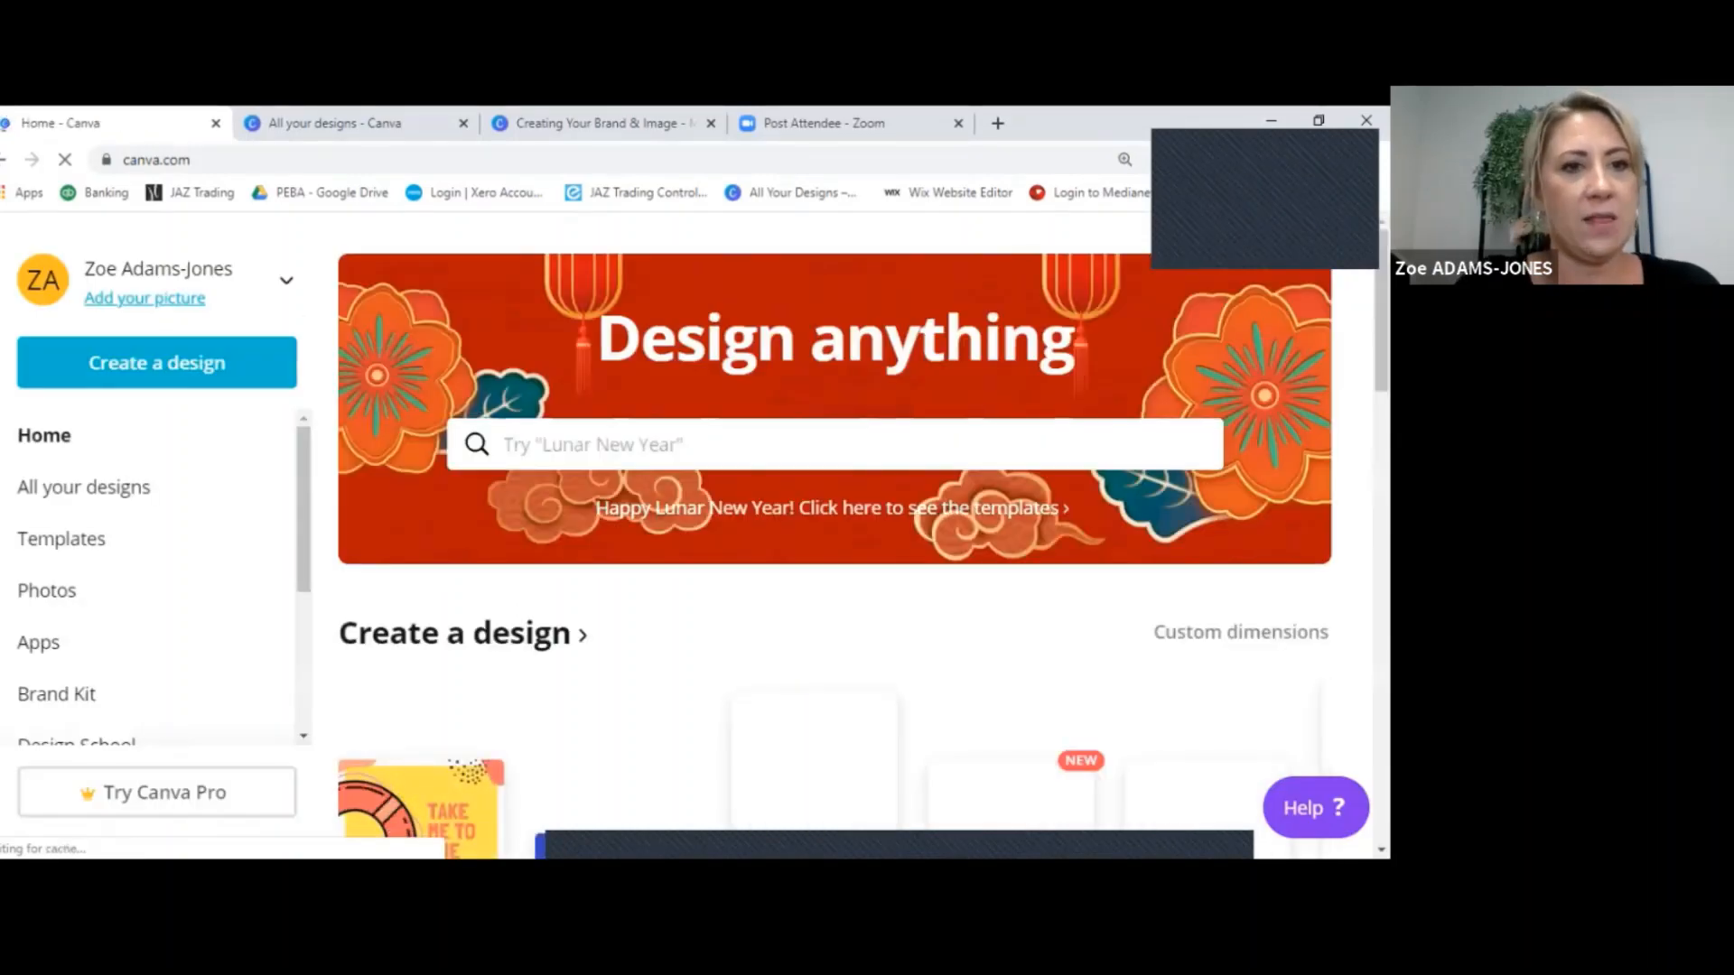
{"action": "left_click_drag", "start_coordinate": [303, 510], "coordinate": [303, 609]}
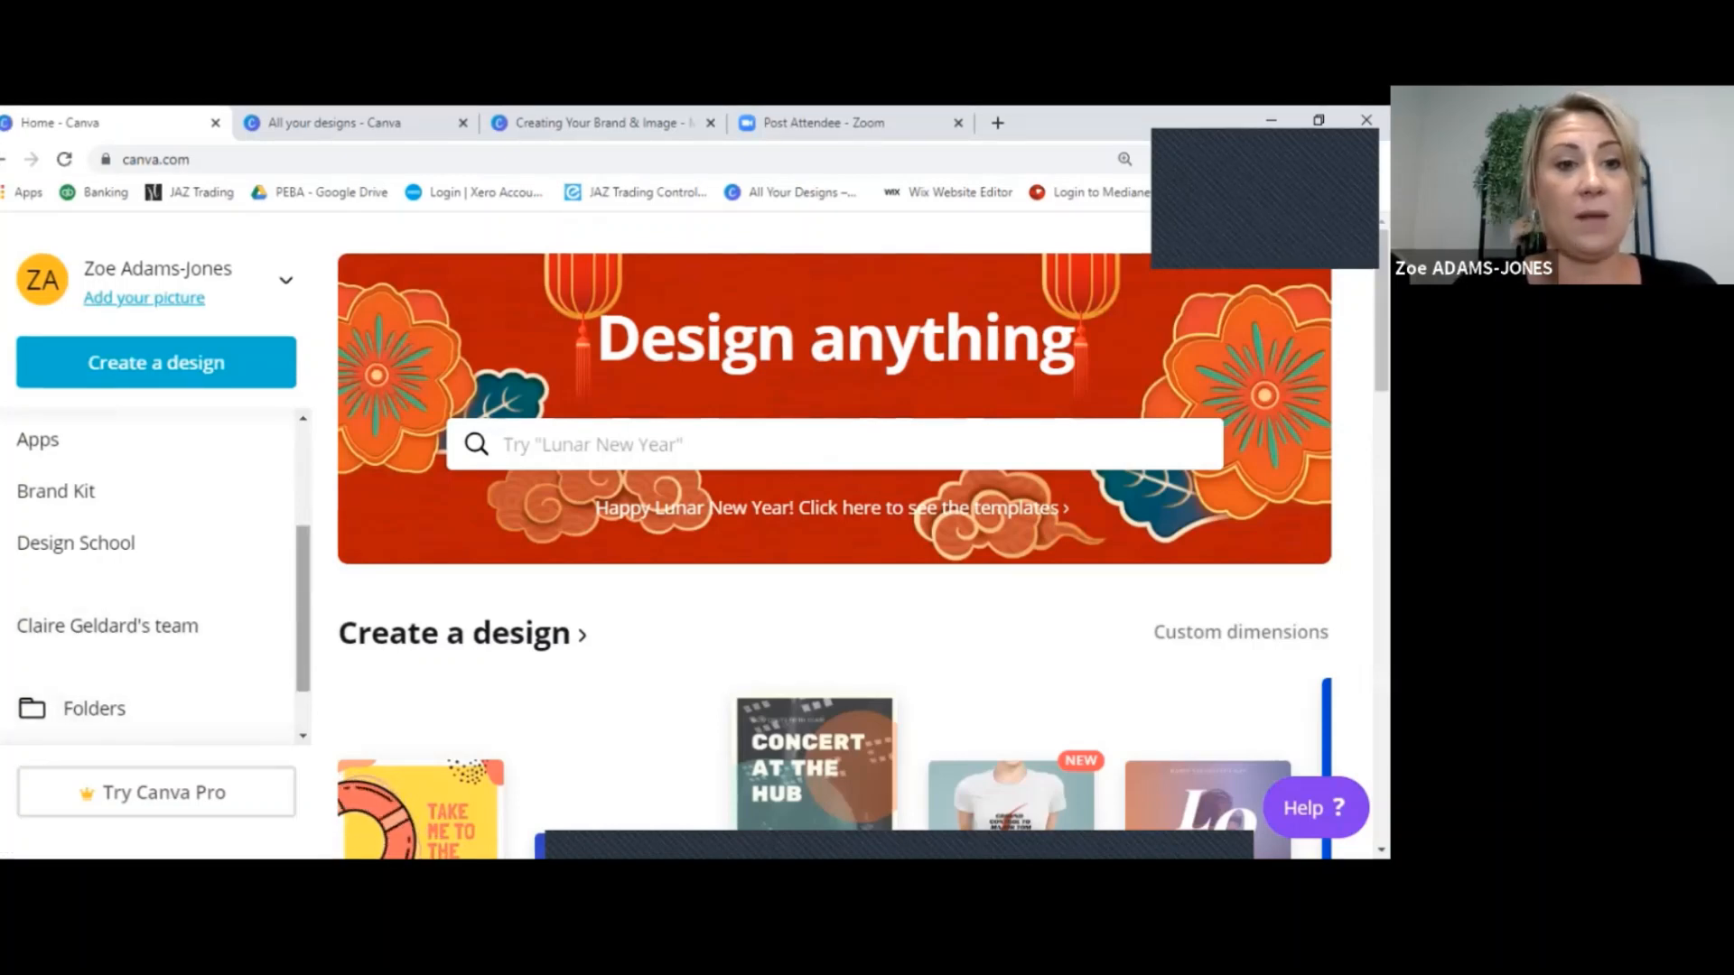
{"action": "scroll", "coordinate": [153, 578], "scroll_direction": "down", "scroll_amount": 1}
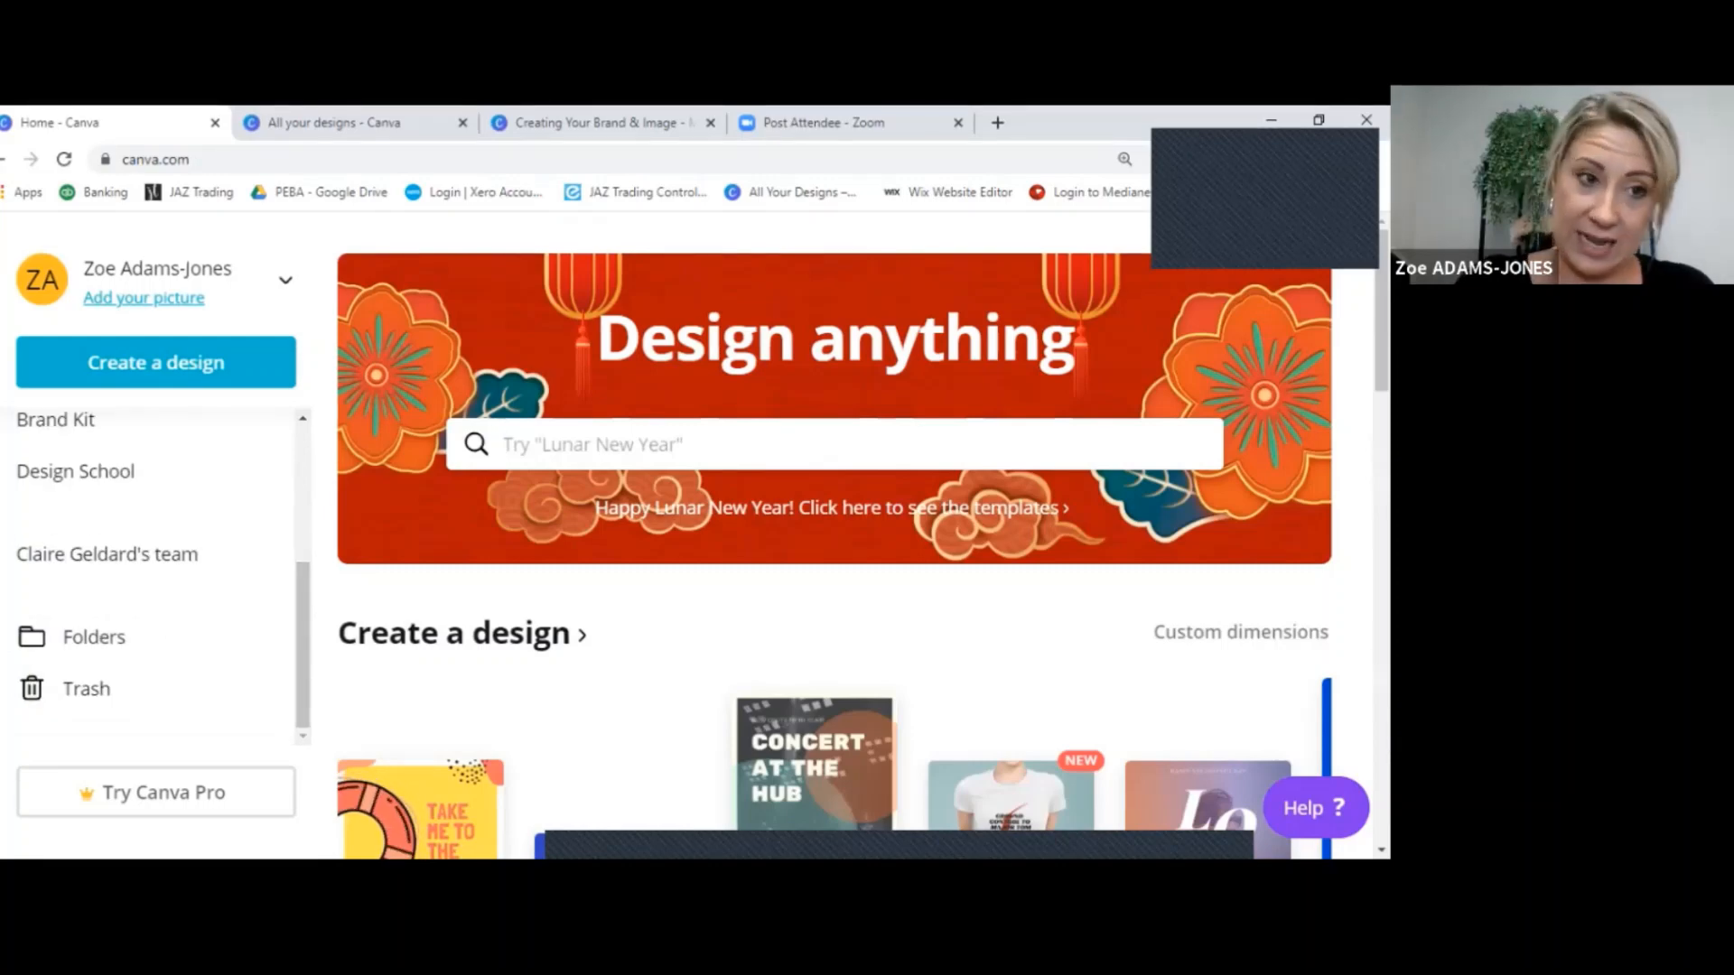
{"action": "scroll", "coordinate": [154, 578], "scroll_direction": "up", "scroll_amount": 3}
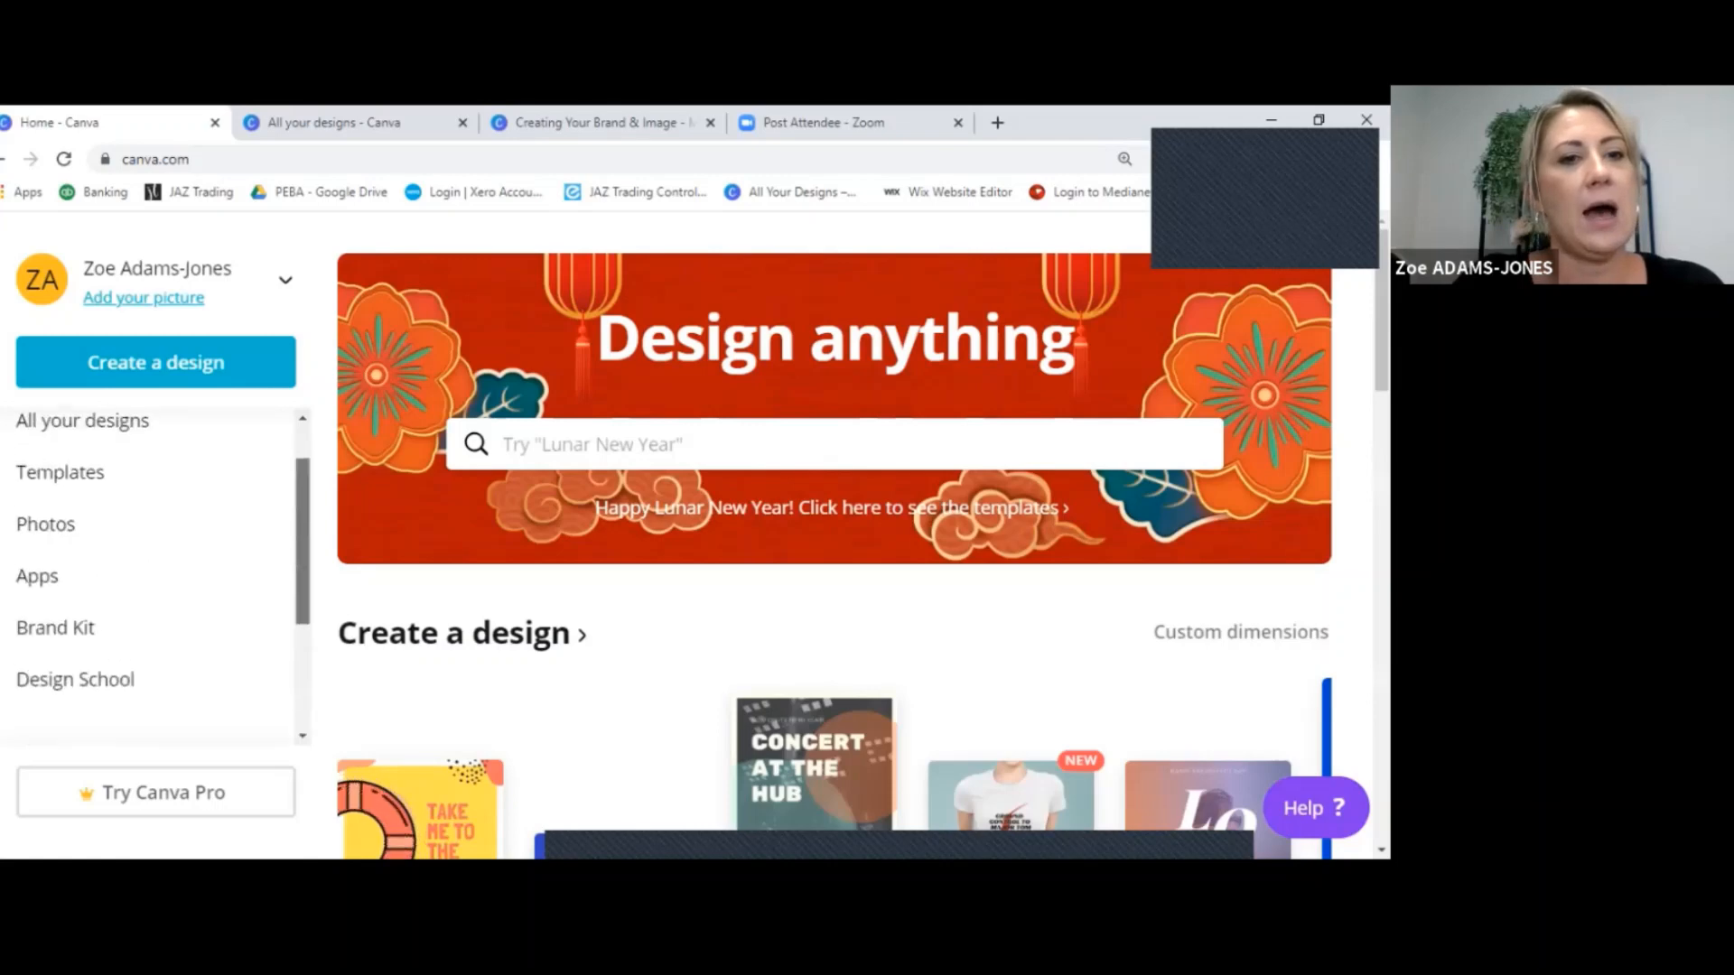
Switch back to the account owner's own team and open its Brand Kit
{"action": "left_click", "coordinate": [180, 278]}
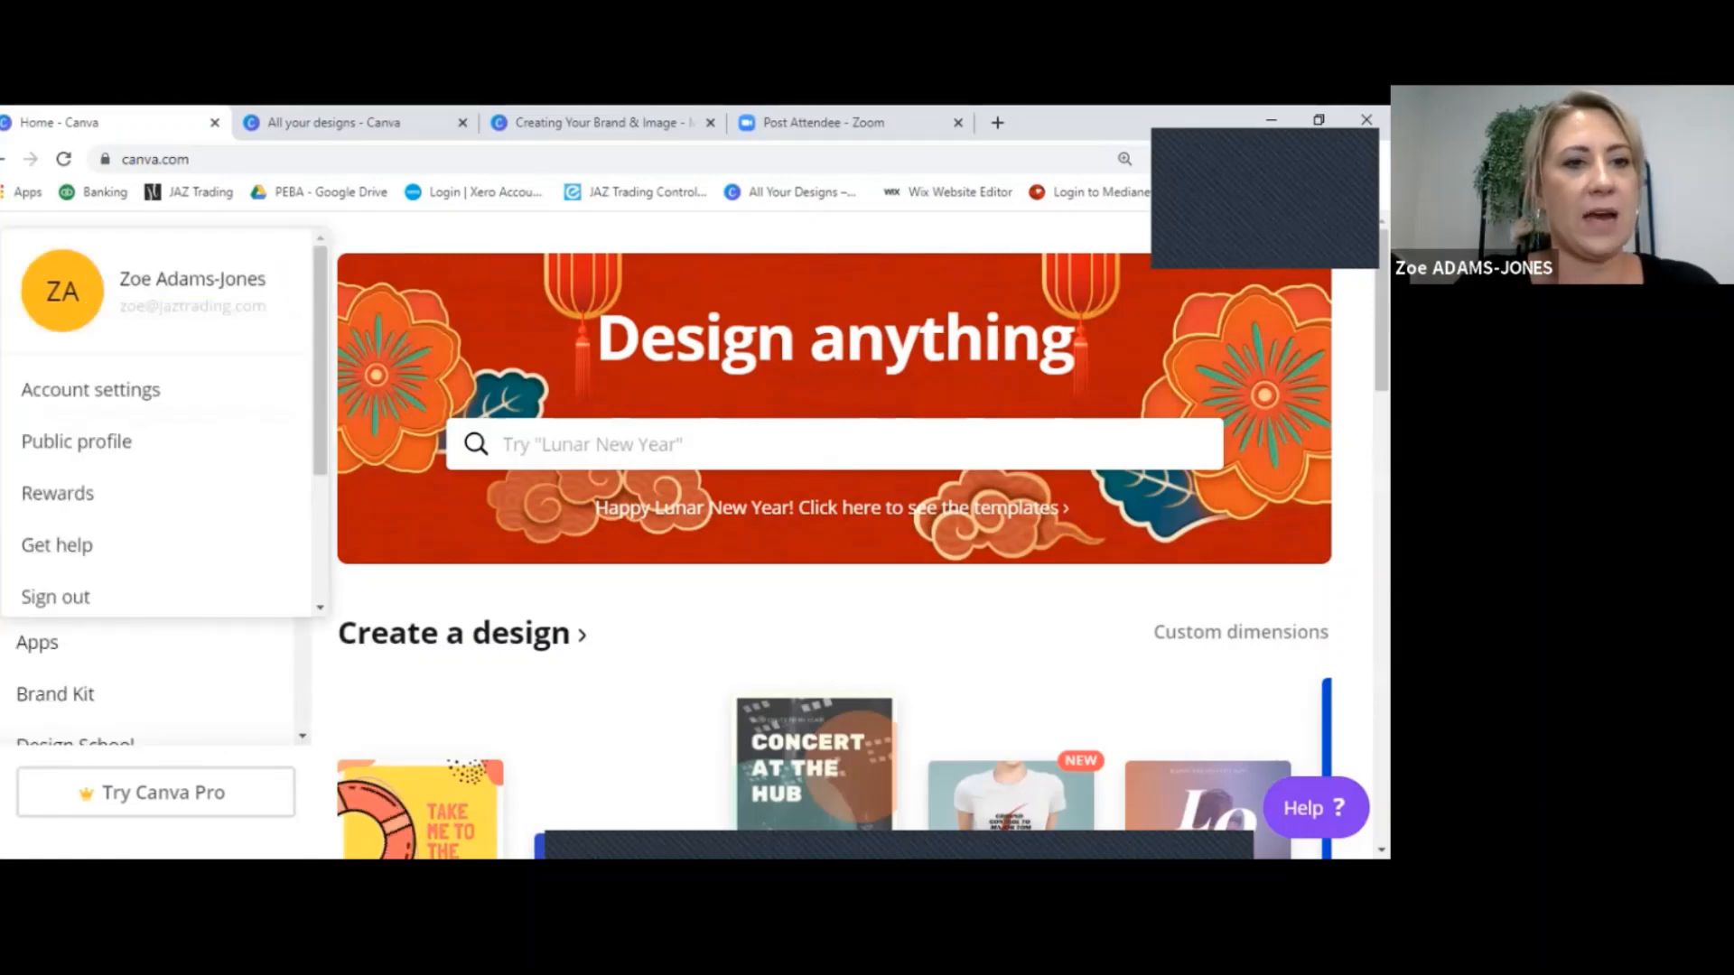
{"action": "scroll", "coordinate": [153, 406], "scroll_direction": "down", "scroll_amount": 3}
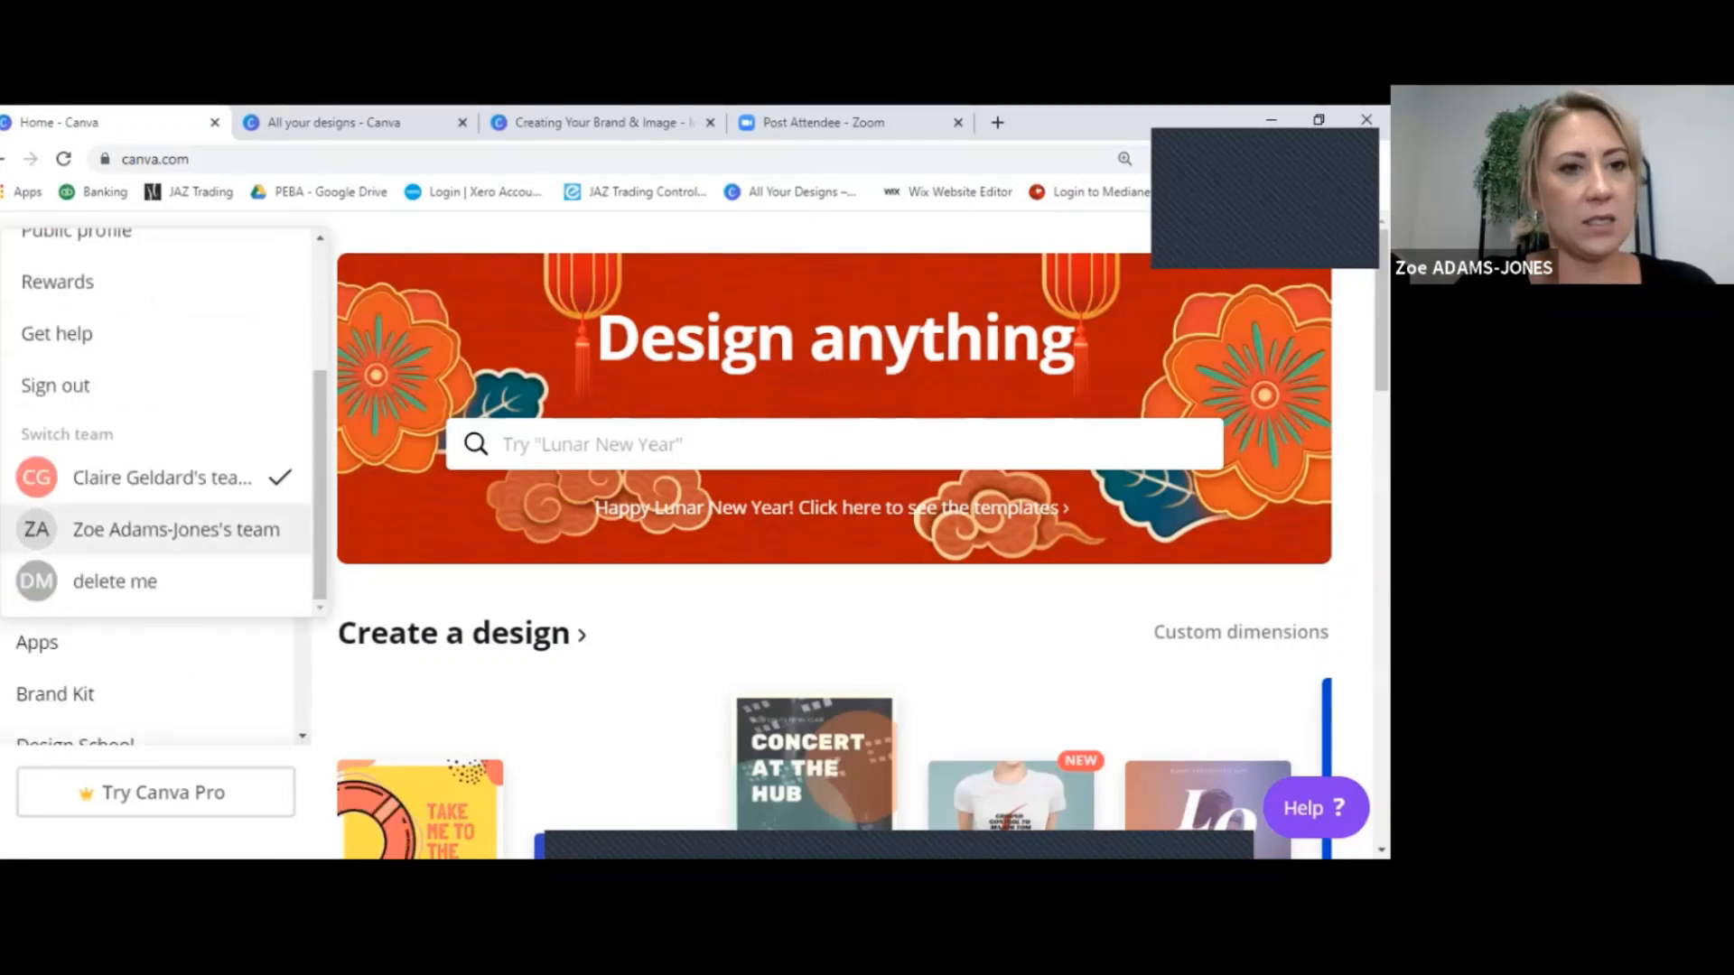
{"action": "left_click", "coordinate": [176, 529]}
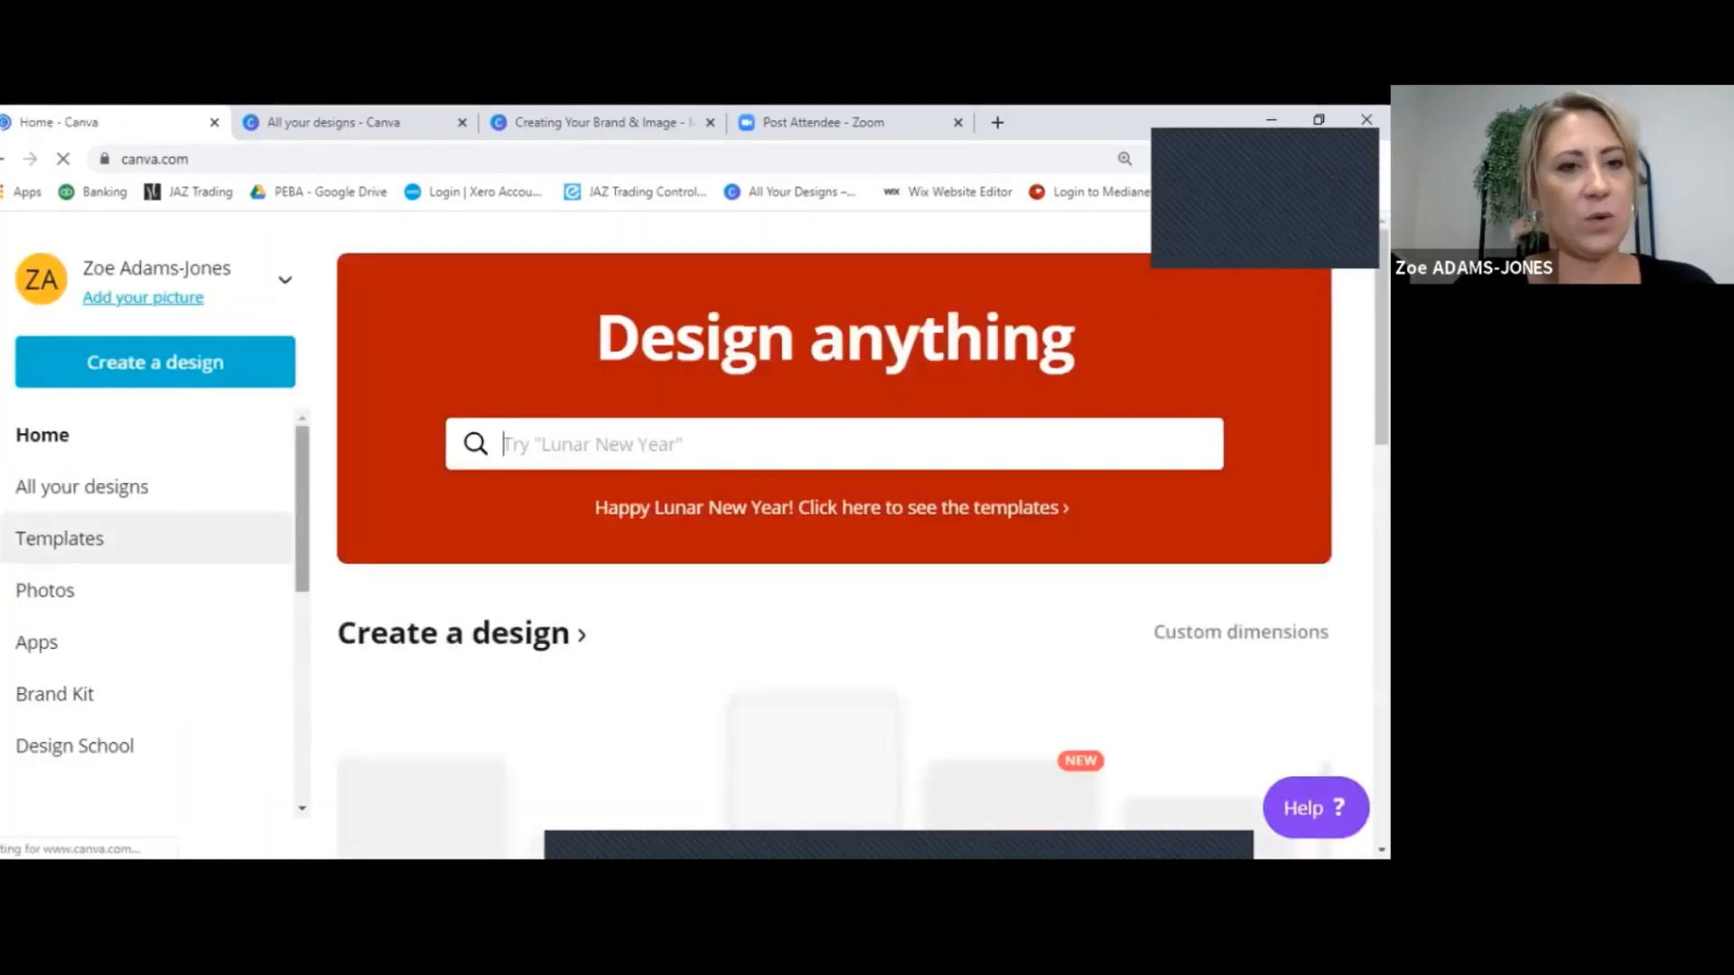
{"action": "scroll", "coordinate": [154, 587], "scroll_direction": "down", "scroll_amount": 2}
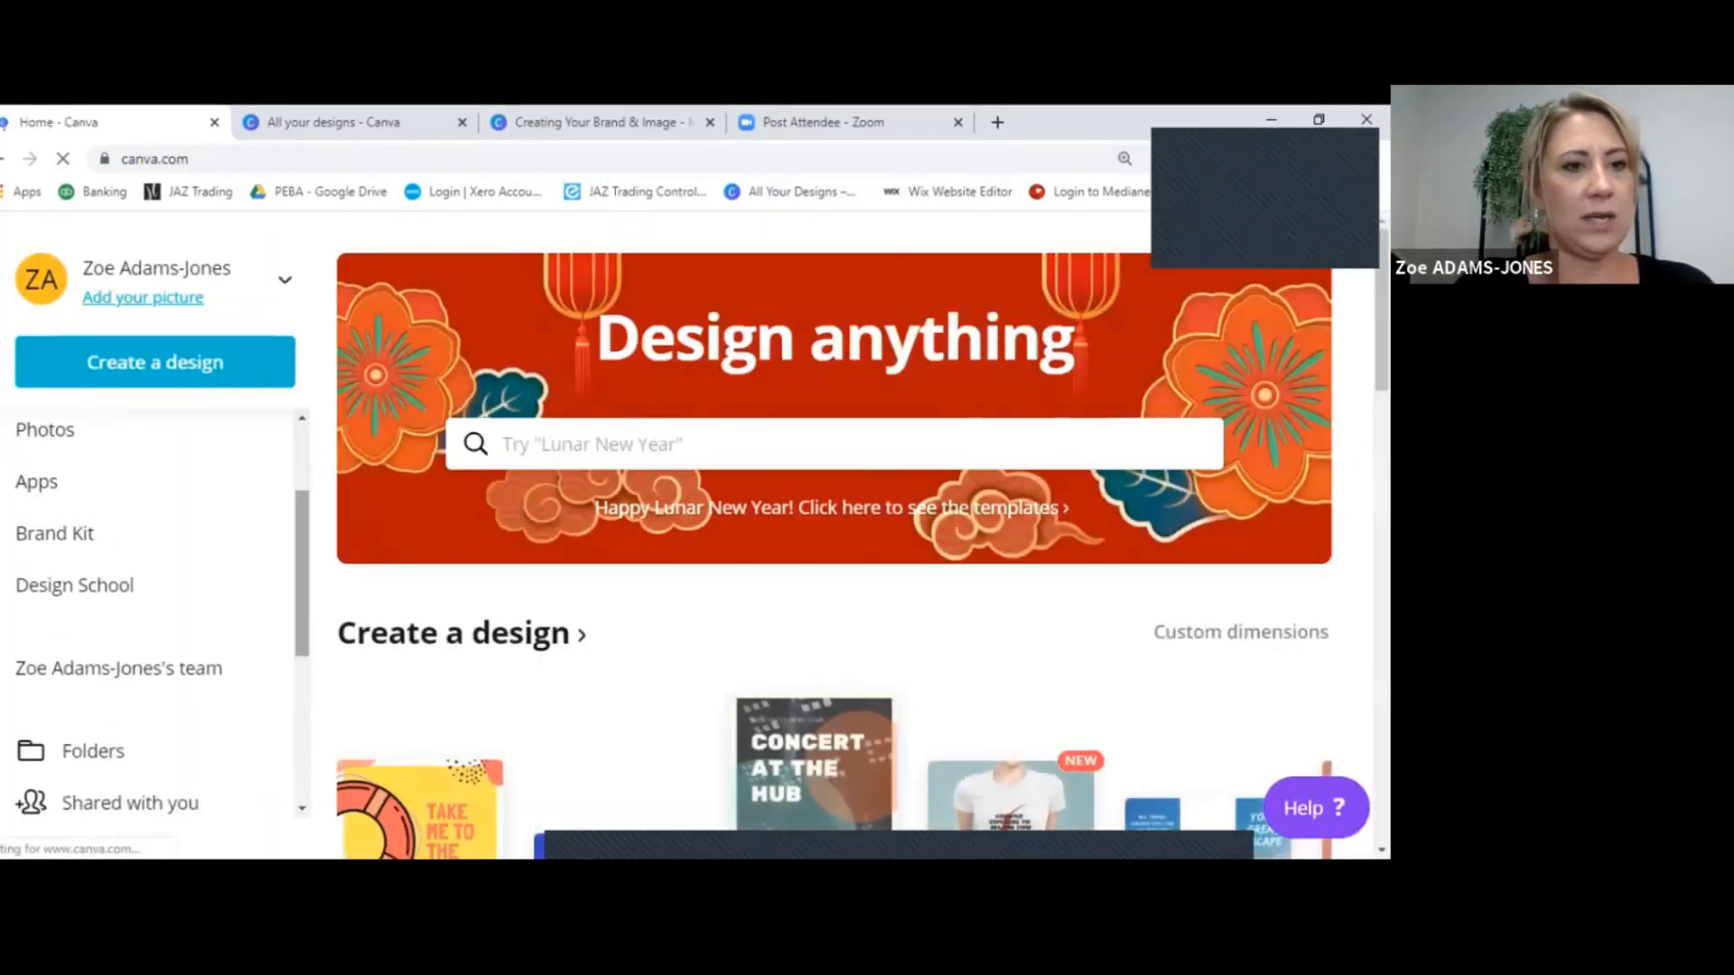
{"action": "left_click", "coordinate": [86, 535]}
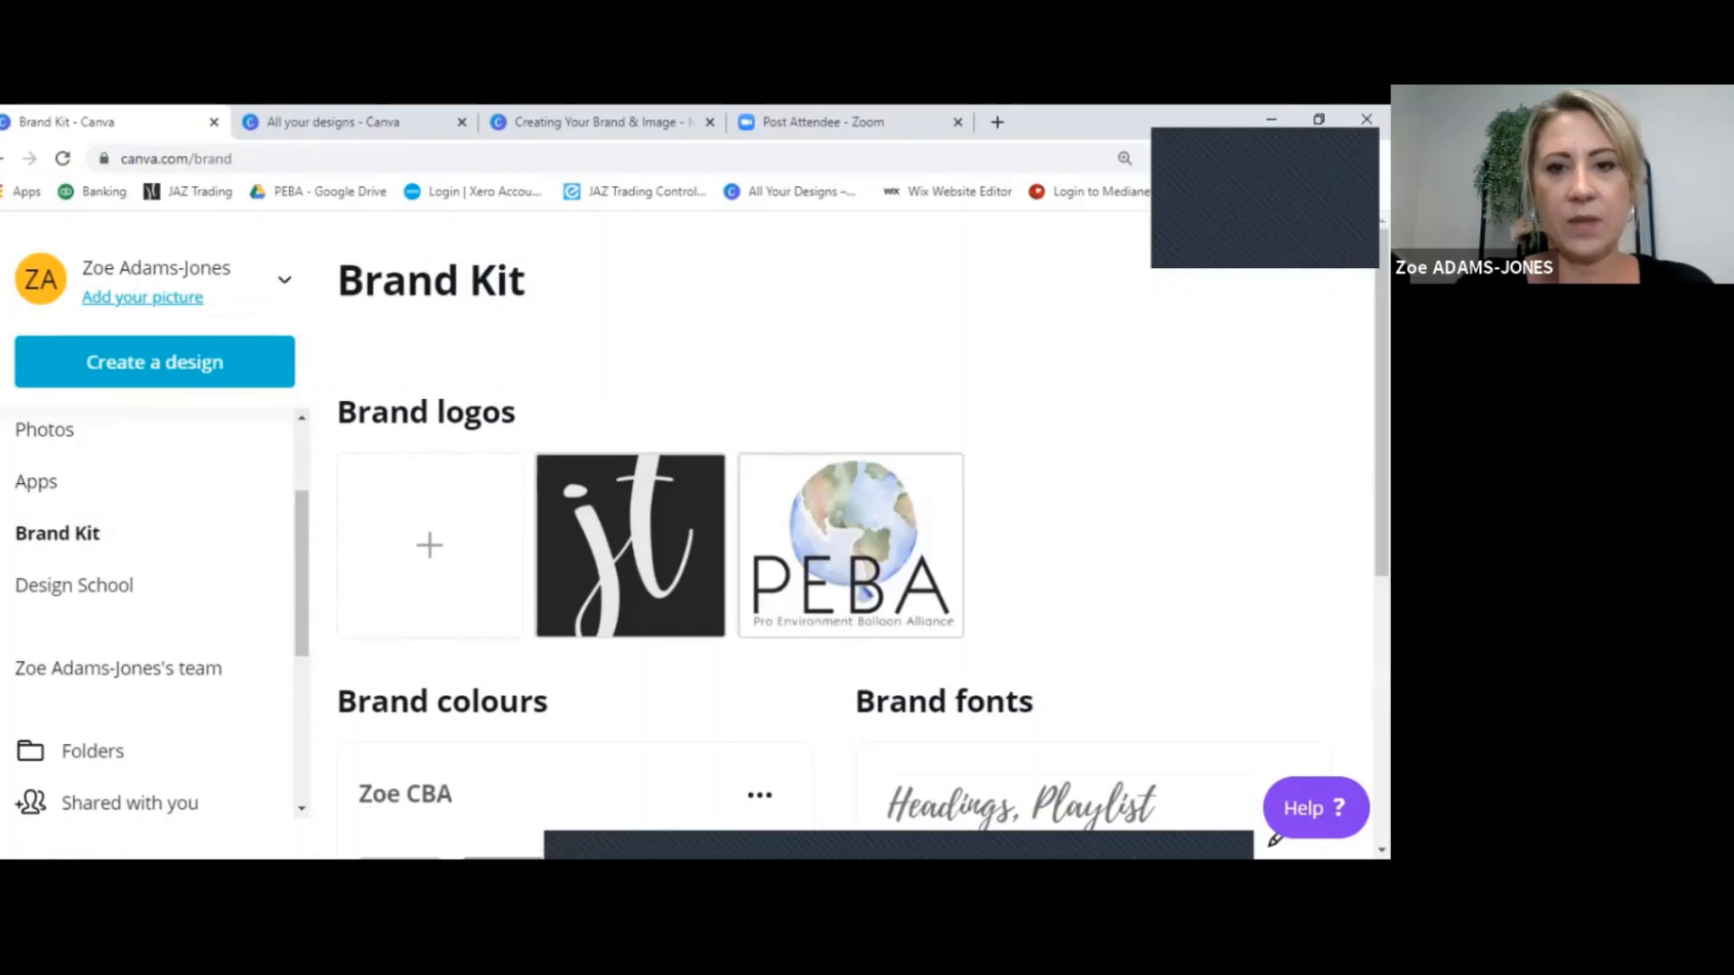
Review the brand logos, brand colours, brand fonts and uploaded fonts in the Brand Kit
{"action": "scroll", "coordinate": [862, 542], "scroll_direction": "down", "scroll_amount": 1}
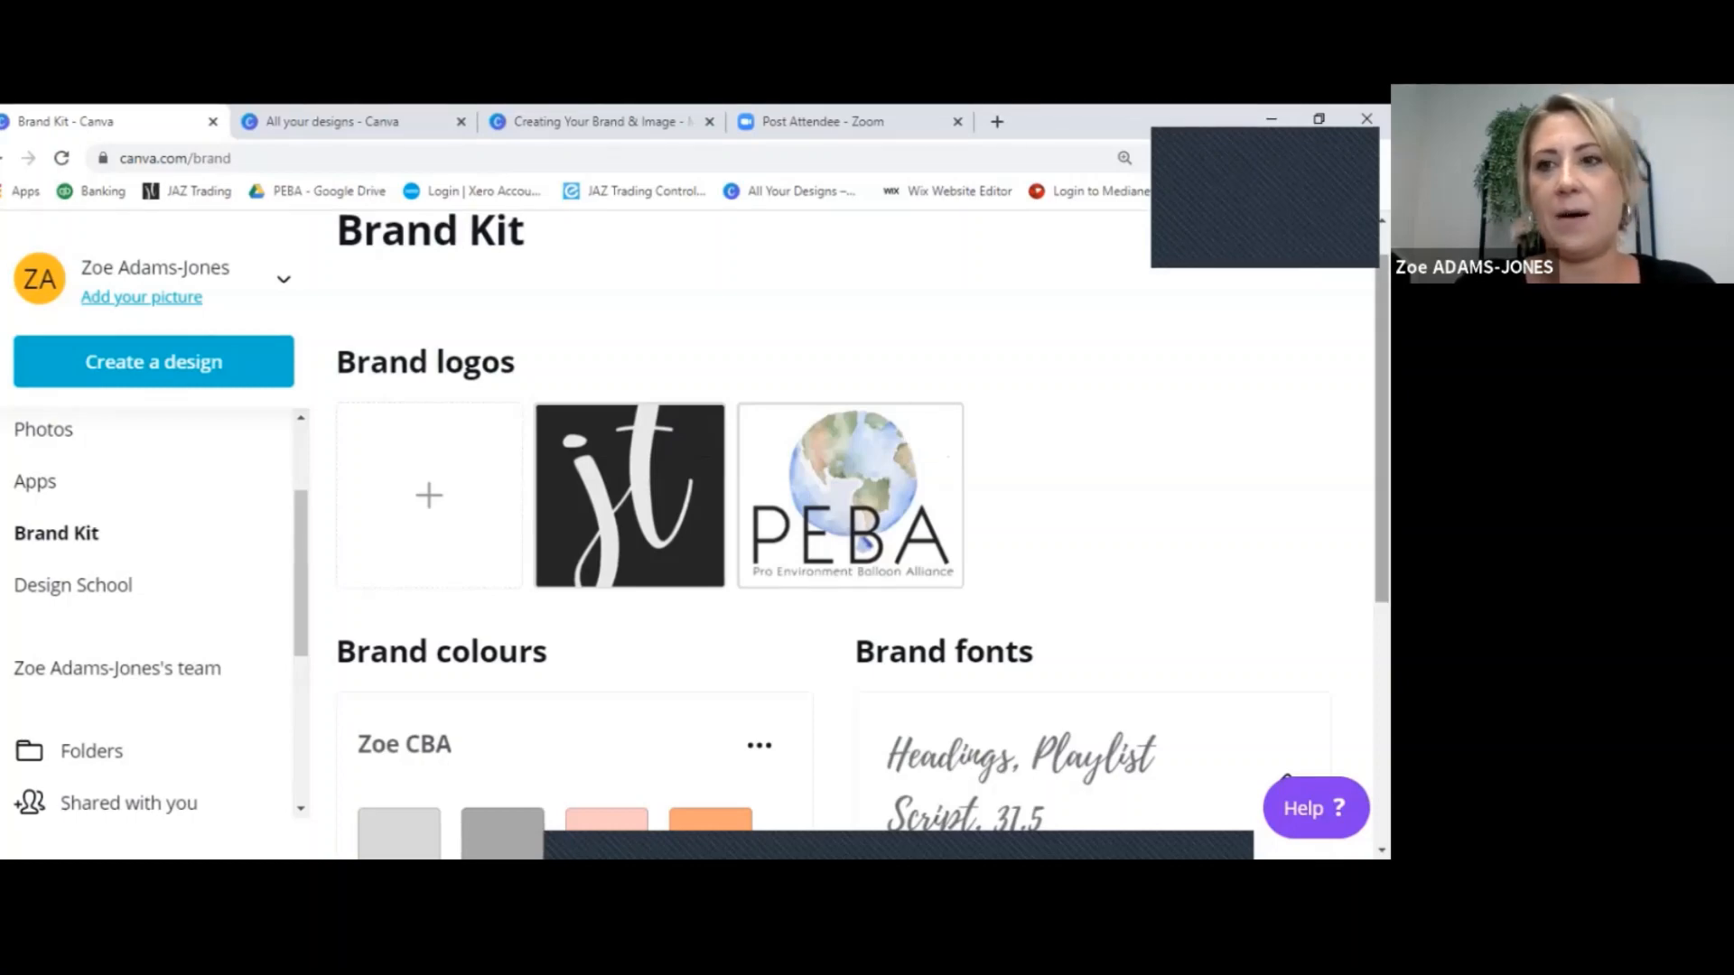
{"action": "scroll", "coordinate": [849, 497], "scroll_direction": "down", "scroll_amount": 1}
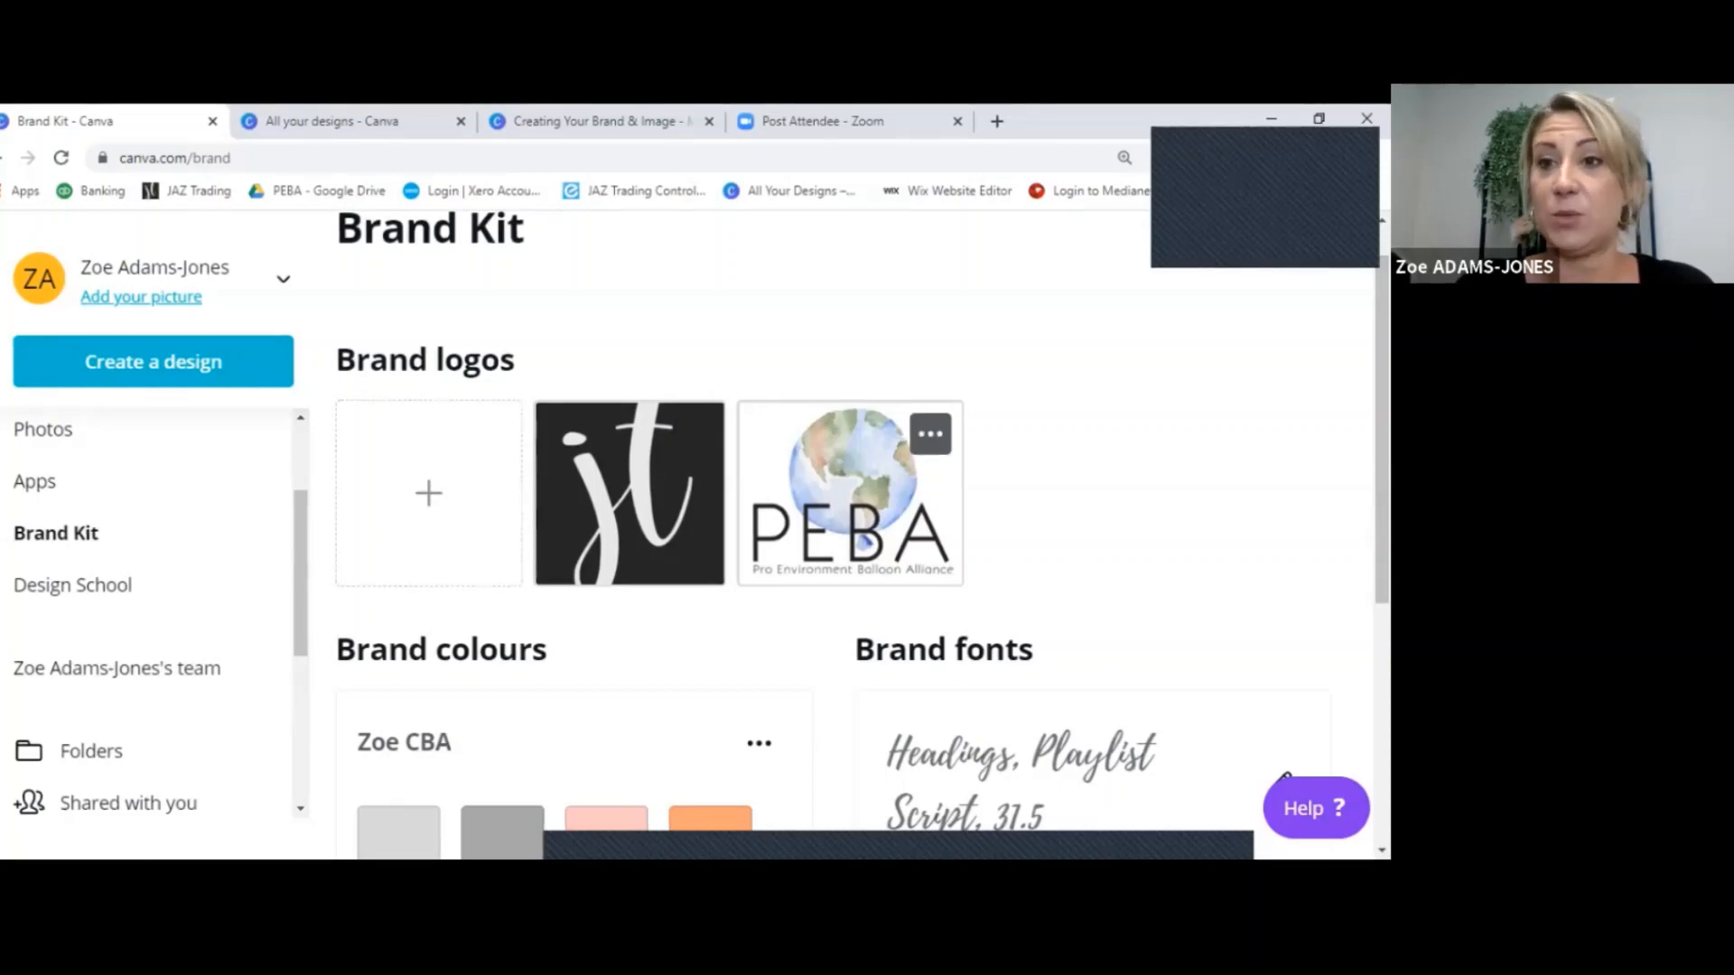
{"action": "scroll", "coordinate": [849, 488], "scroll_direction": "down", "scroll_amount": 1}
{"action": "scroll", "coordinate": [849, 497], "scroll_direction": "down", "scroll_amount": 1}
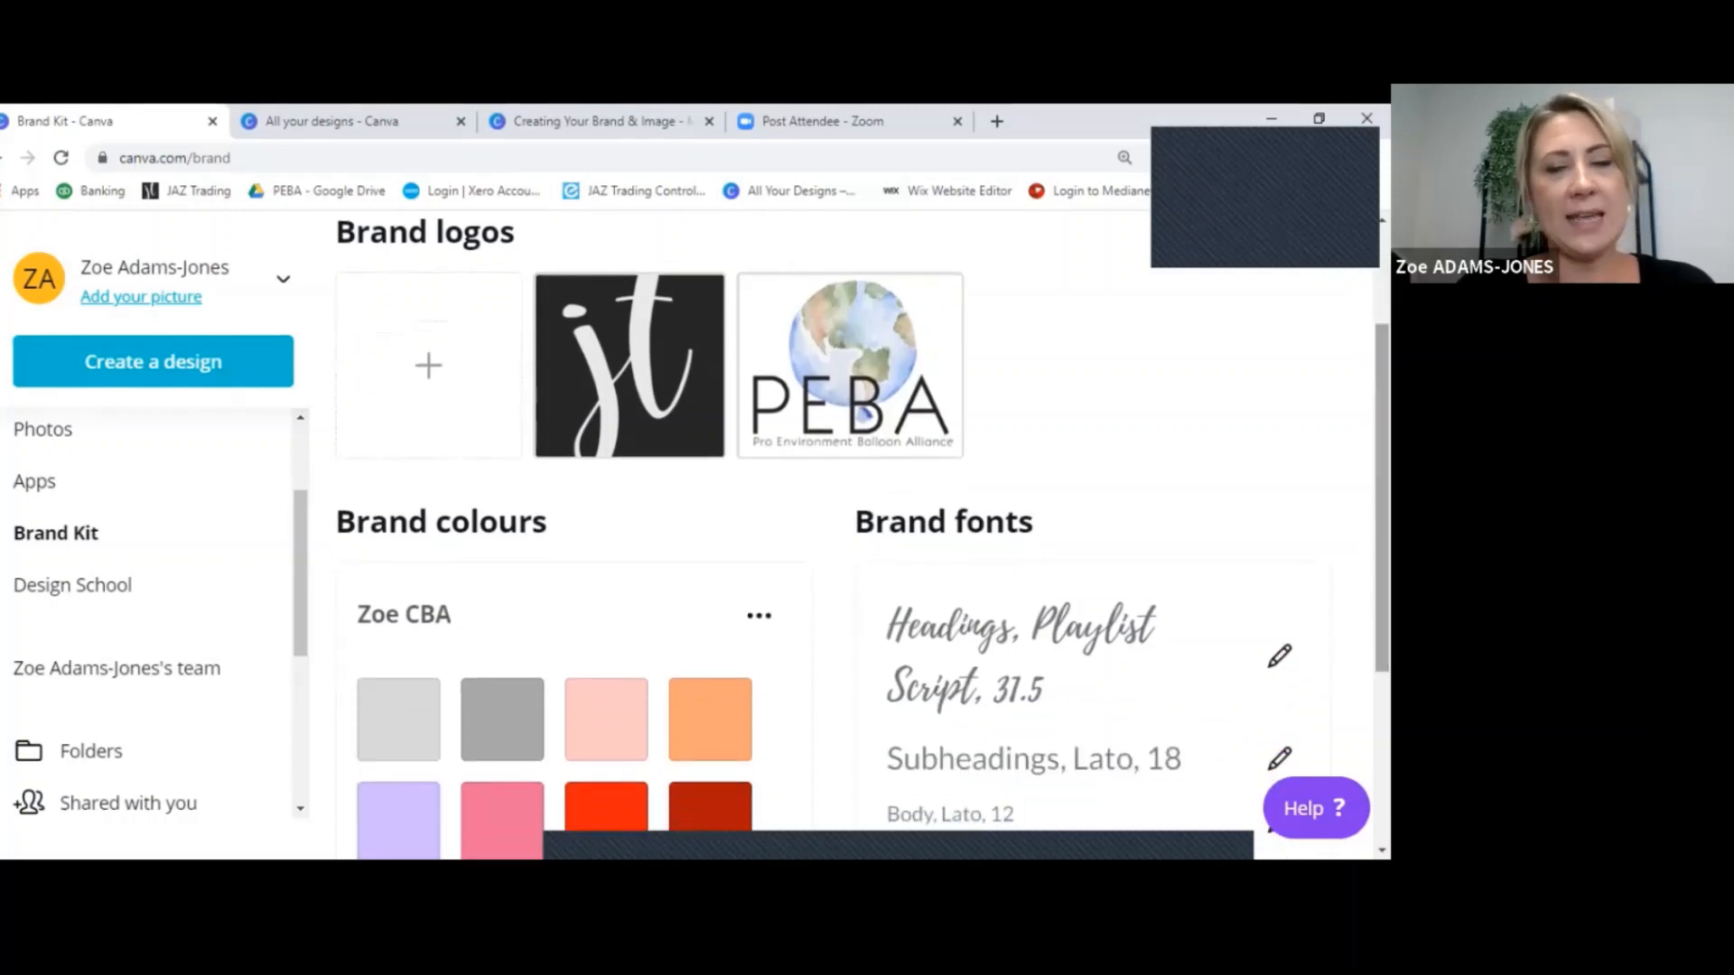
{"action": "scroll", "coordinate": [849, 506], "scroll_direction": "down", "scroll_amount": 1}
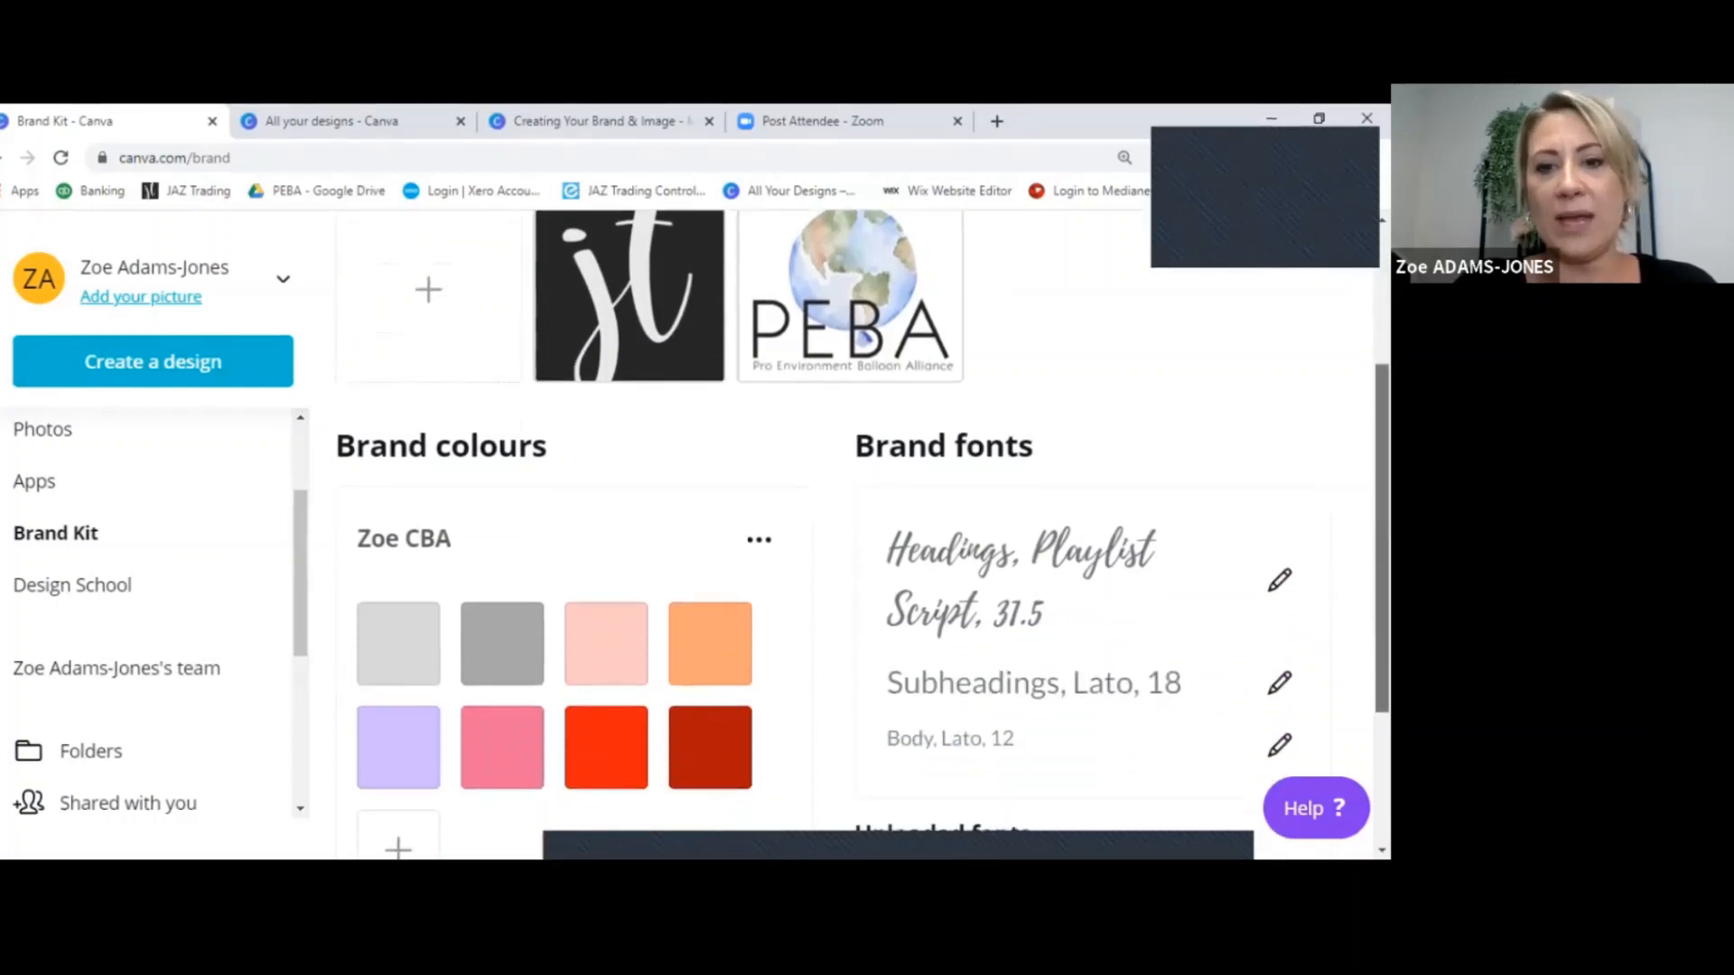
{"action": "scroll", "coordinate": [849, 533], "scroll_direction": "down", "scroll_amount": 2}
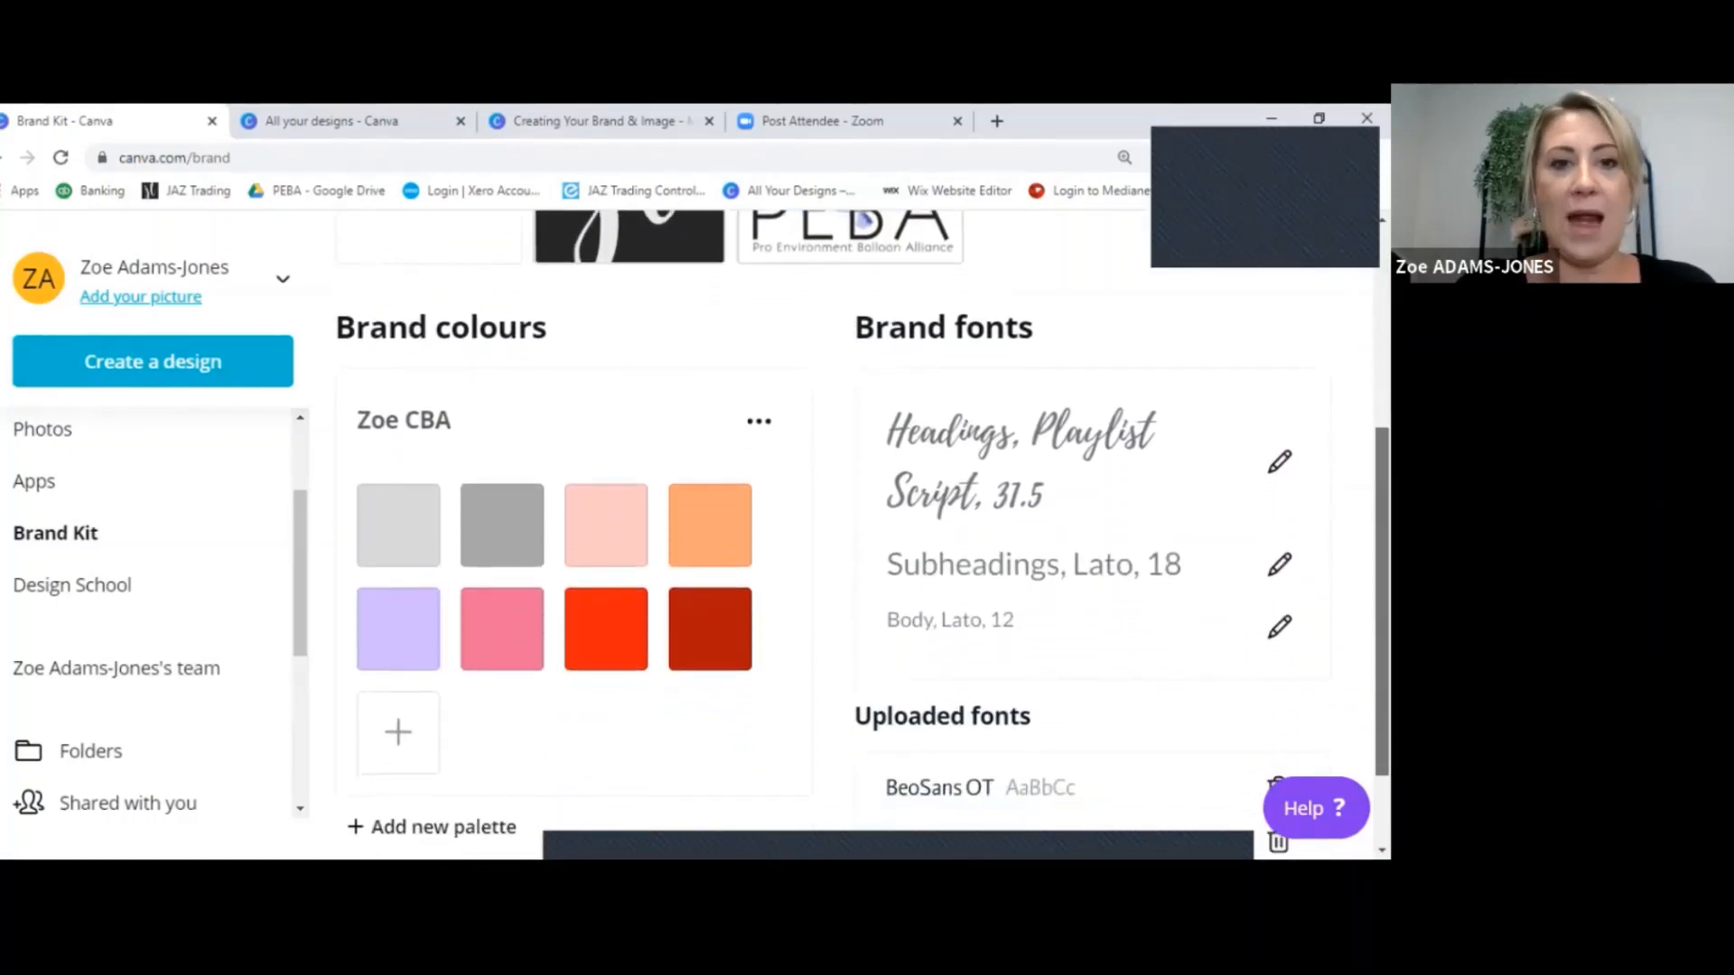
{"action": "scroll", "coordinate": [862, 533], "scroll_direction": "down", "scroll_amount": 1}
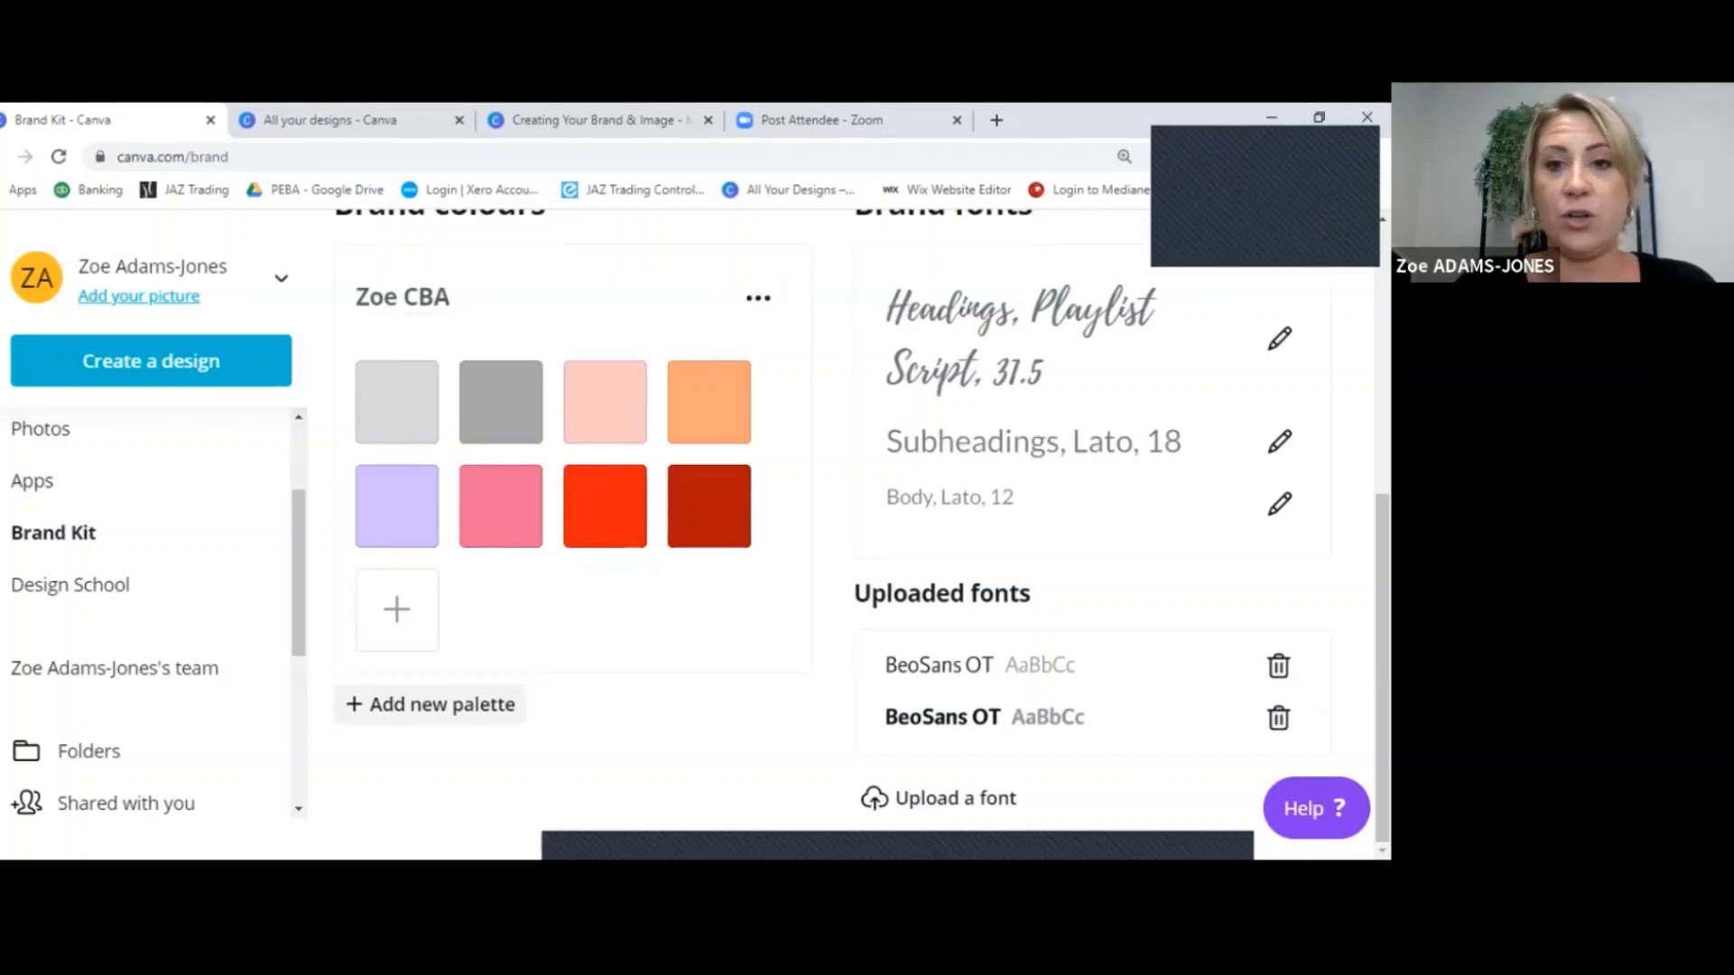
Add a new brand colour palette and name it JAZ Trading
{"action": "left_click", "coordinate": [430, 705]}
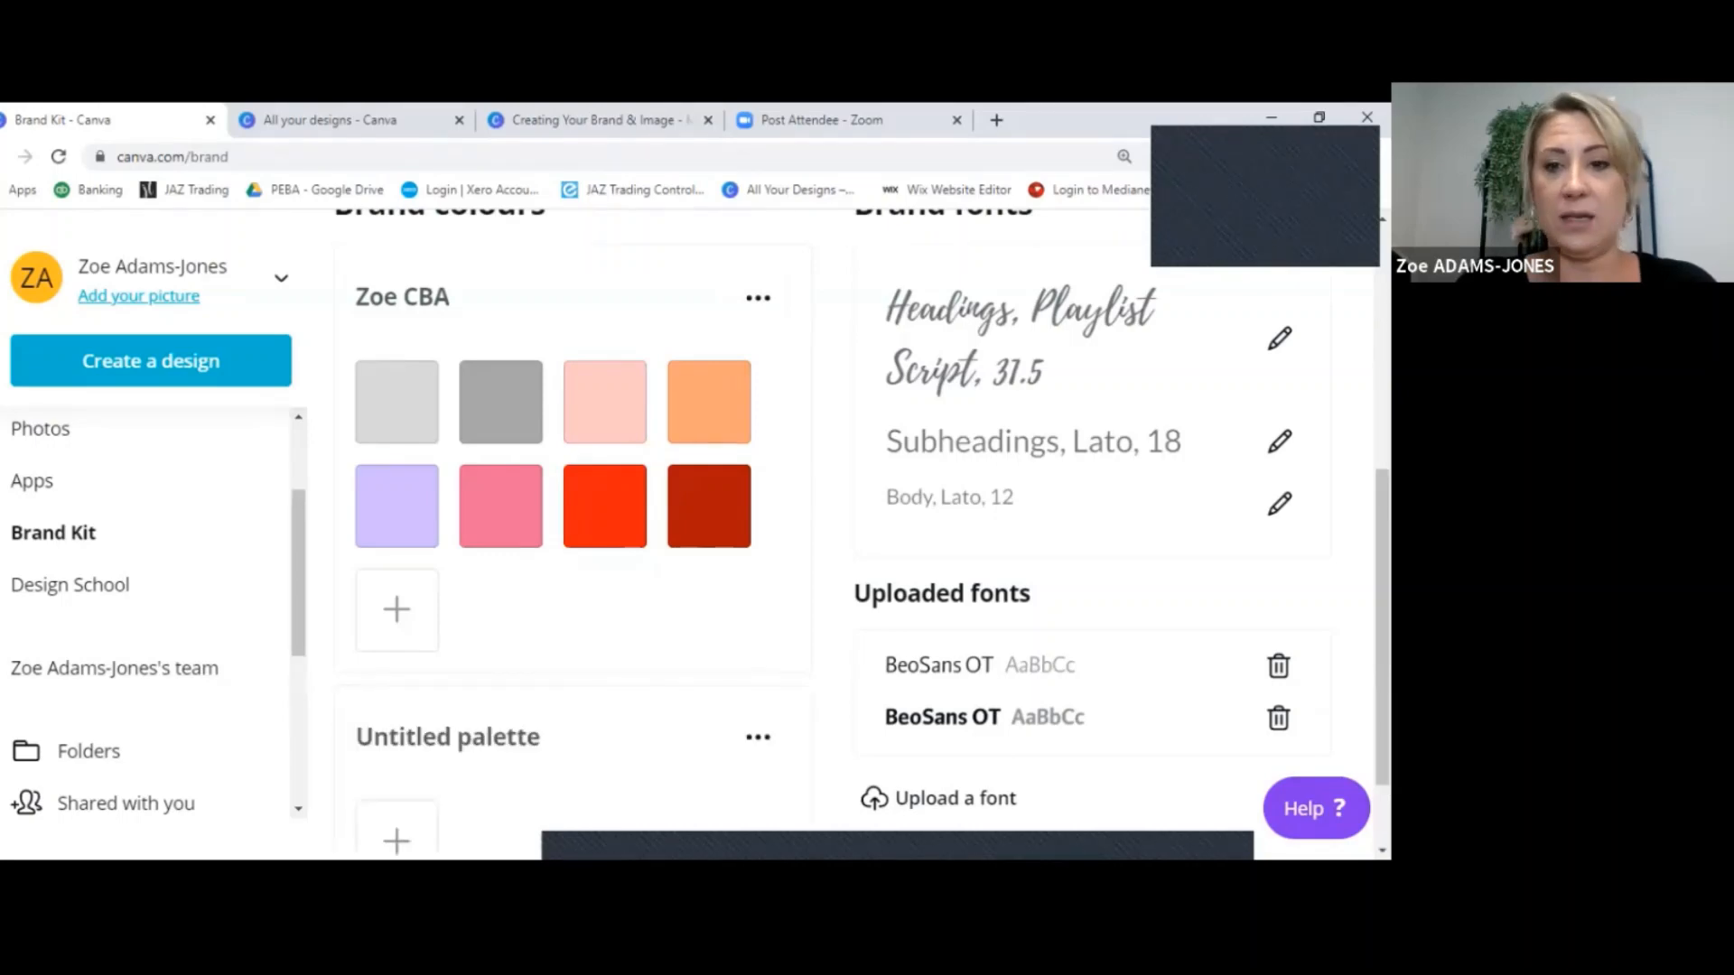
{"action": "scroll", "coordinate": [1382, 632], "scroll_direction": "down", "scroll_amount": 2}
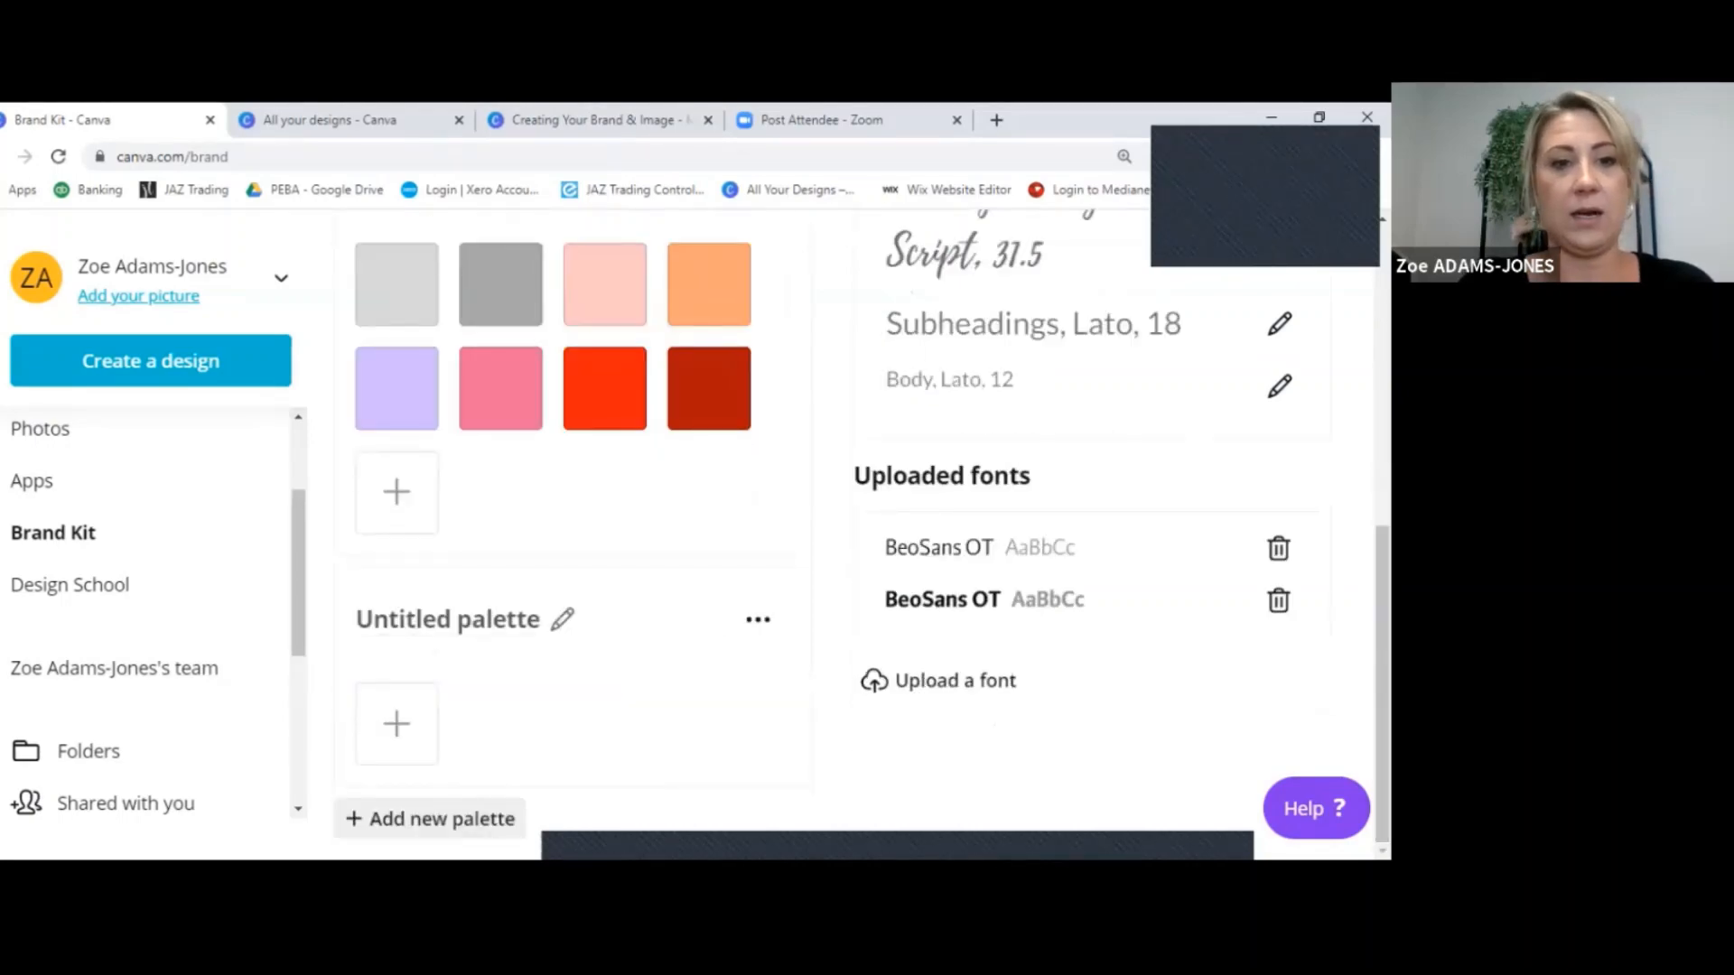
{"action": "left_click", "coordinate": [448, 619]}
{"action": "type", "text": "JAZ Trading"}
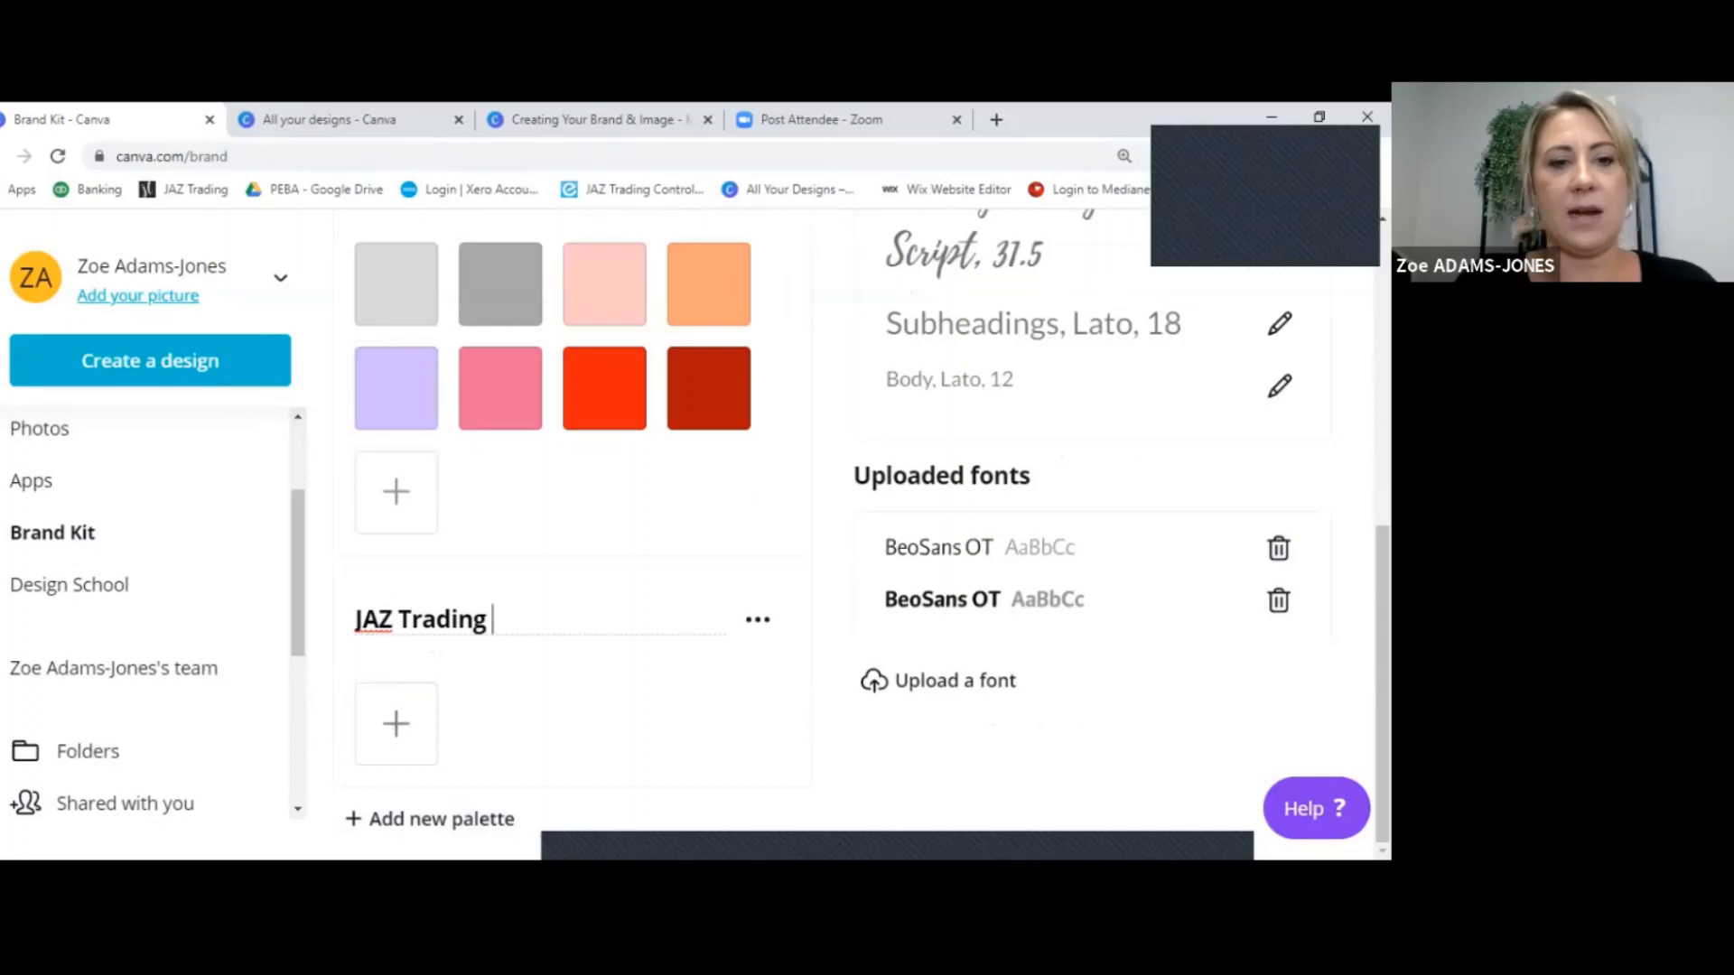
Add a first colour to the JAZ Trading palette, trying hex 000000 before settling on the brownish red #923636
{"action": "left_click", "coordinate": [396, 724]}
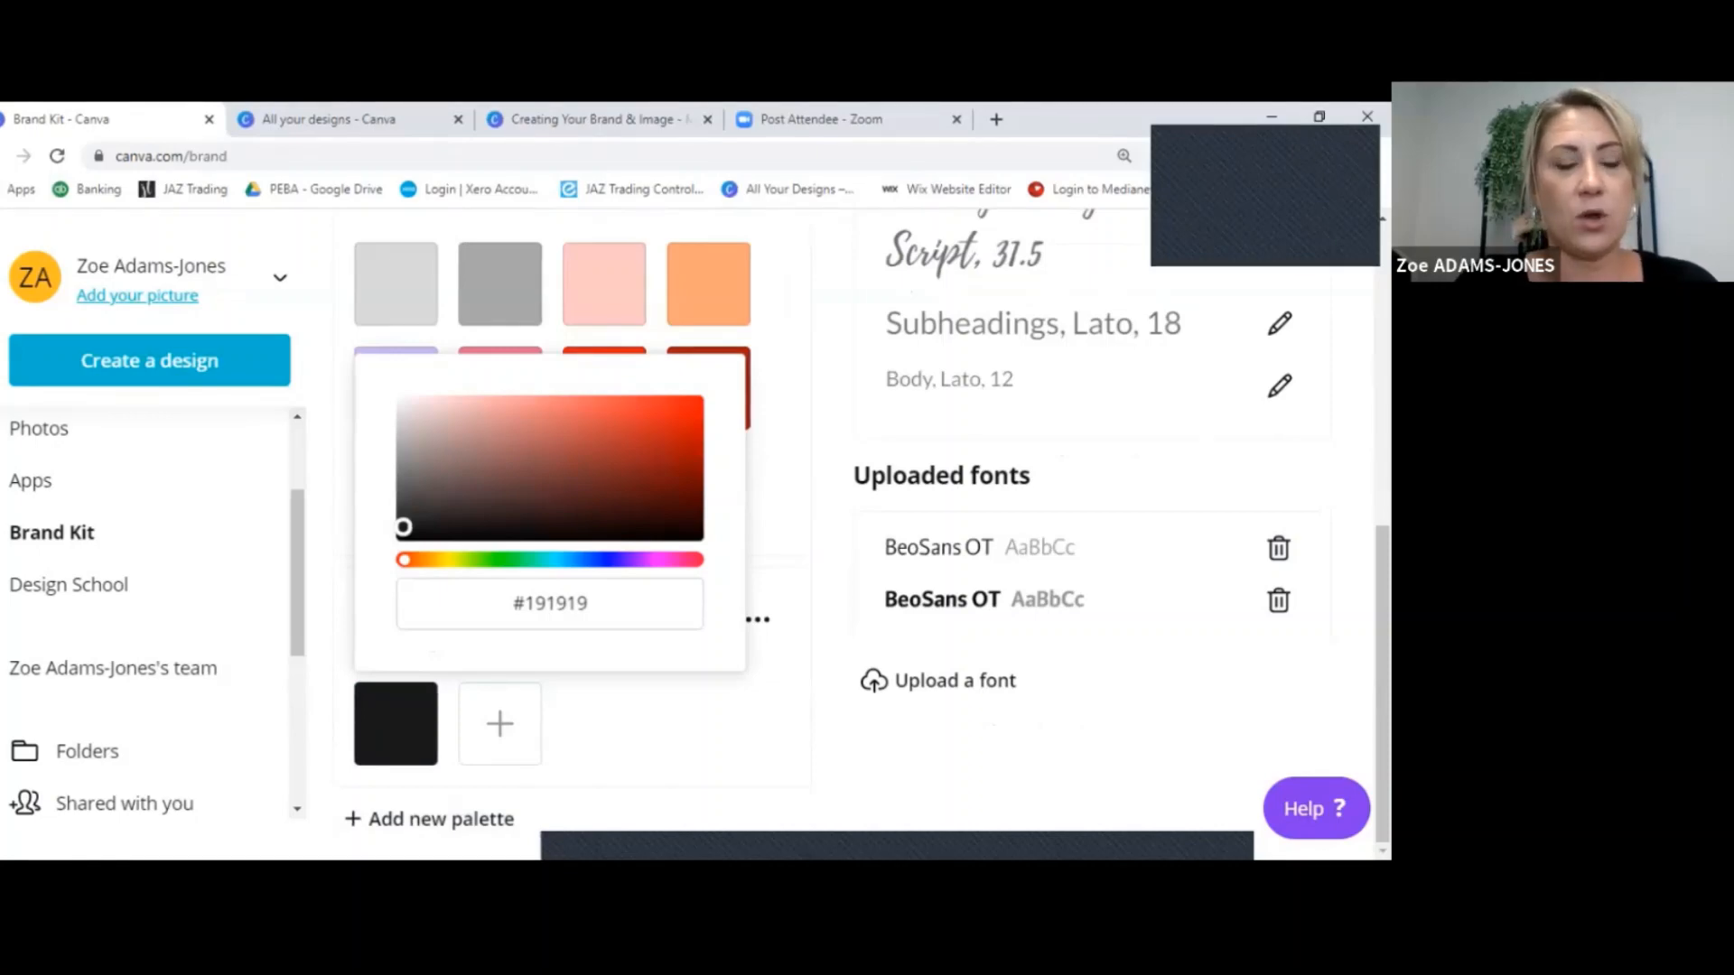
{"action": "mouse_move", "coordinate": [403, 527]}
{"action": "left_mouse_down"}
{"action": "mouse_move", "coordinate": [407, 498]}
{"action": "mouse_move", "coordinate": [533, 461]}
{"action": "mouse_move", "coordinate": [471, 423]}
{"action": "mouse_move", "coordinate": [414, 425]}
{"action": "mouse_move", "coordinate": [421, 500]}
{"action": "left_mouse_up"}
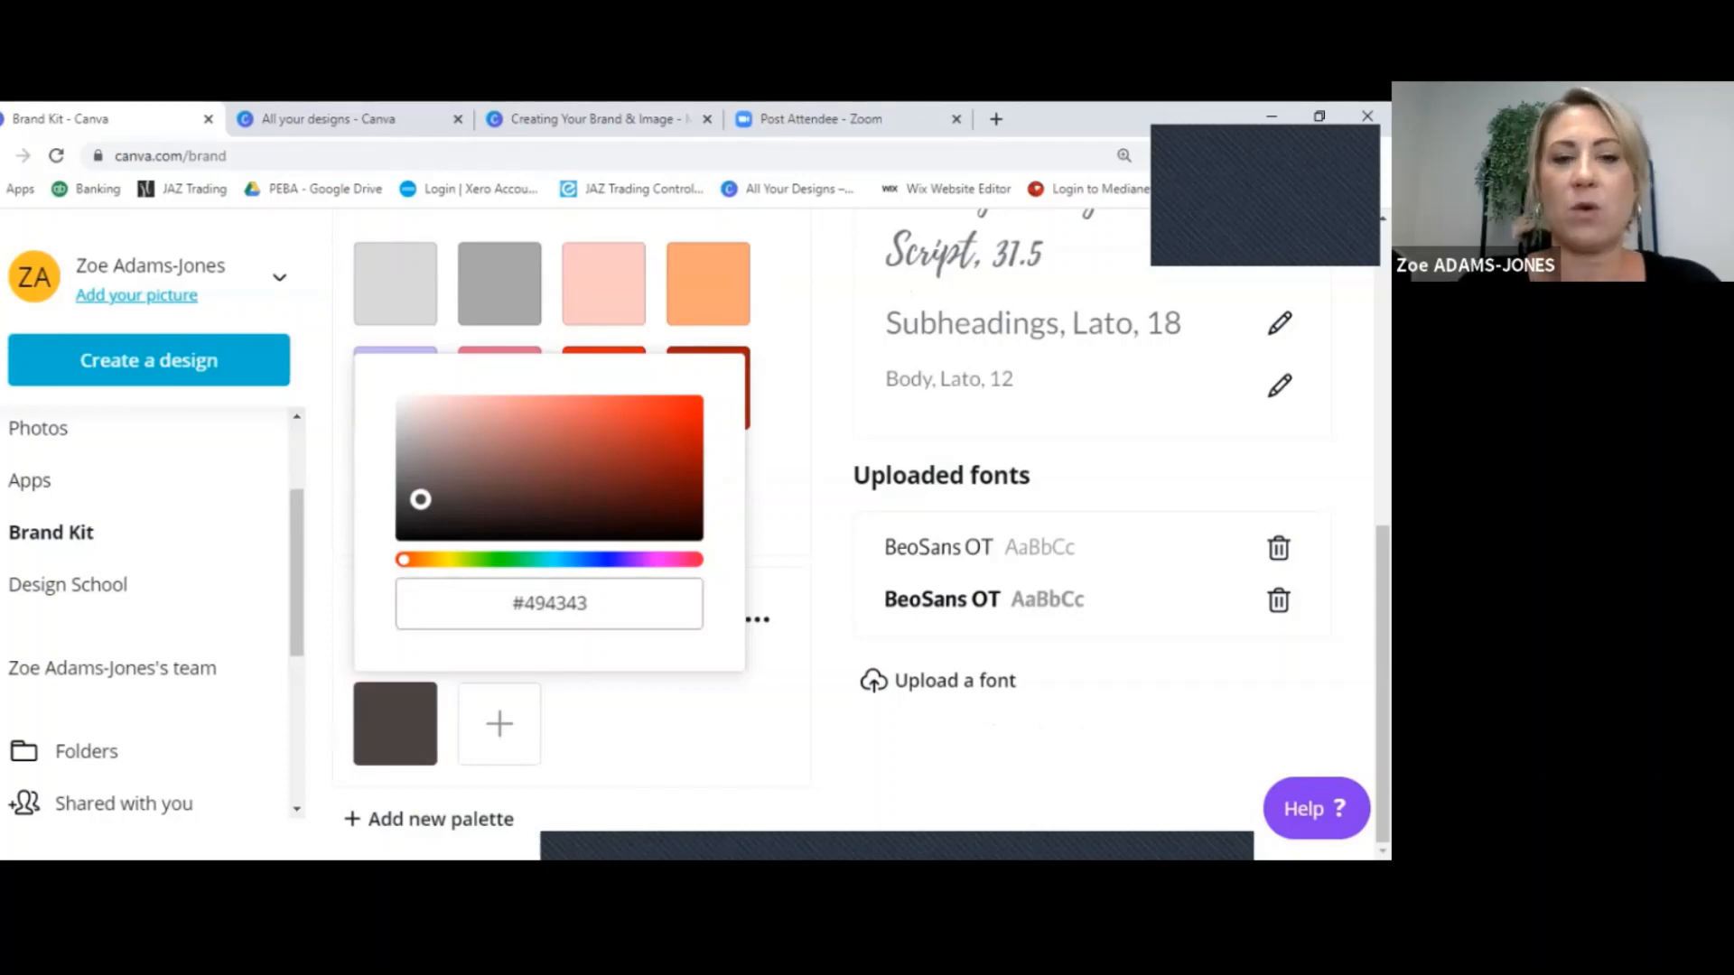
{"action": "mouse_move", "coordinate": [512, 603]}
{"action": "left_mouse_down"}
{"action": "mouse_move", "coordinate": [588, 604]}
{"action": "mouse_move", "coordinate": [523, 603]}
{"action": "left_mouse_up"}
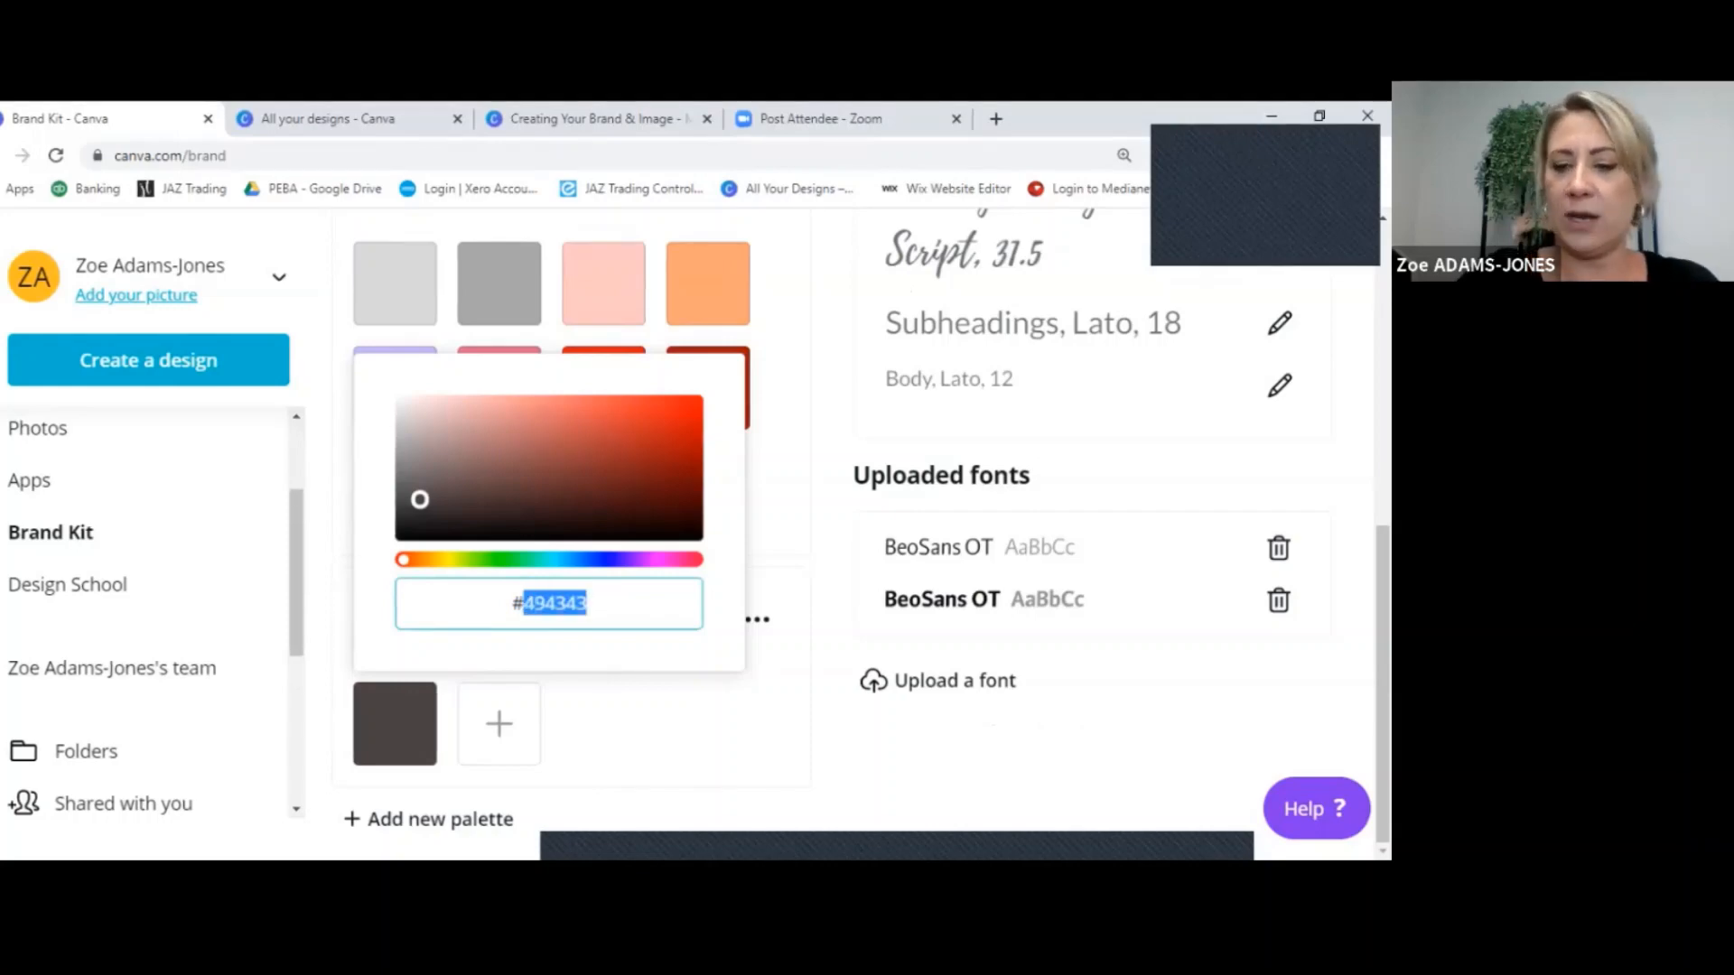
{"action": "type", "text": "000000"}
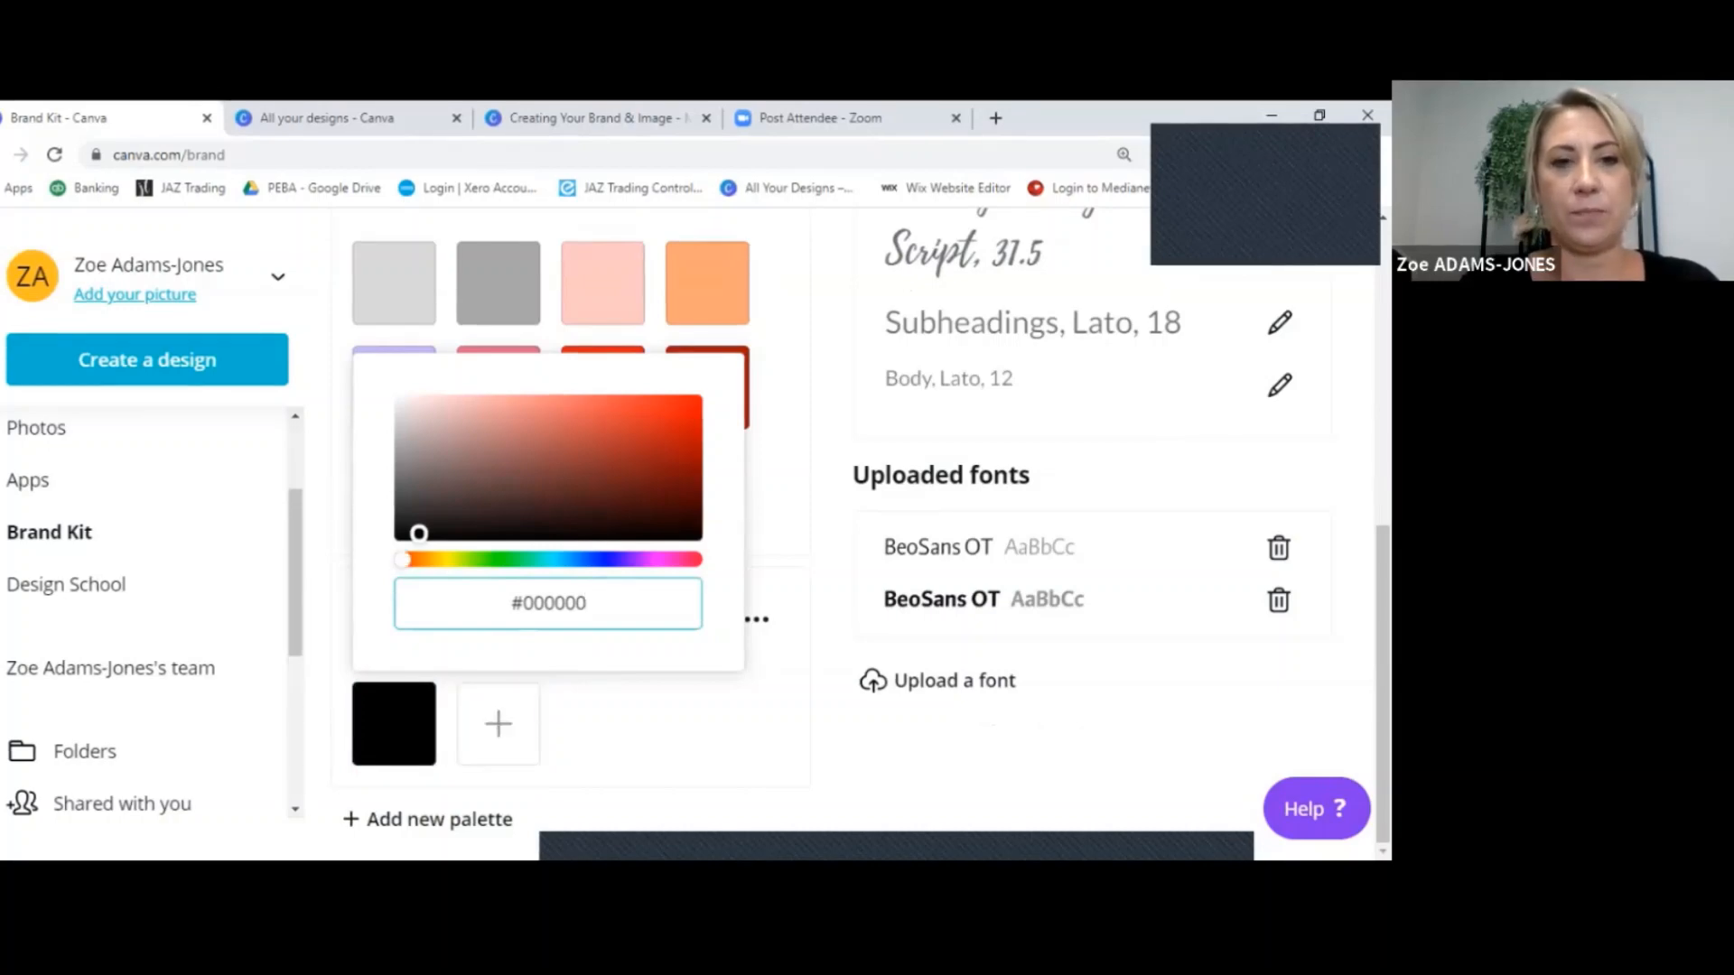
{"action": "left_click", "coordinate": [588, 457]}
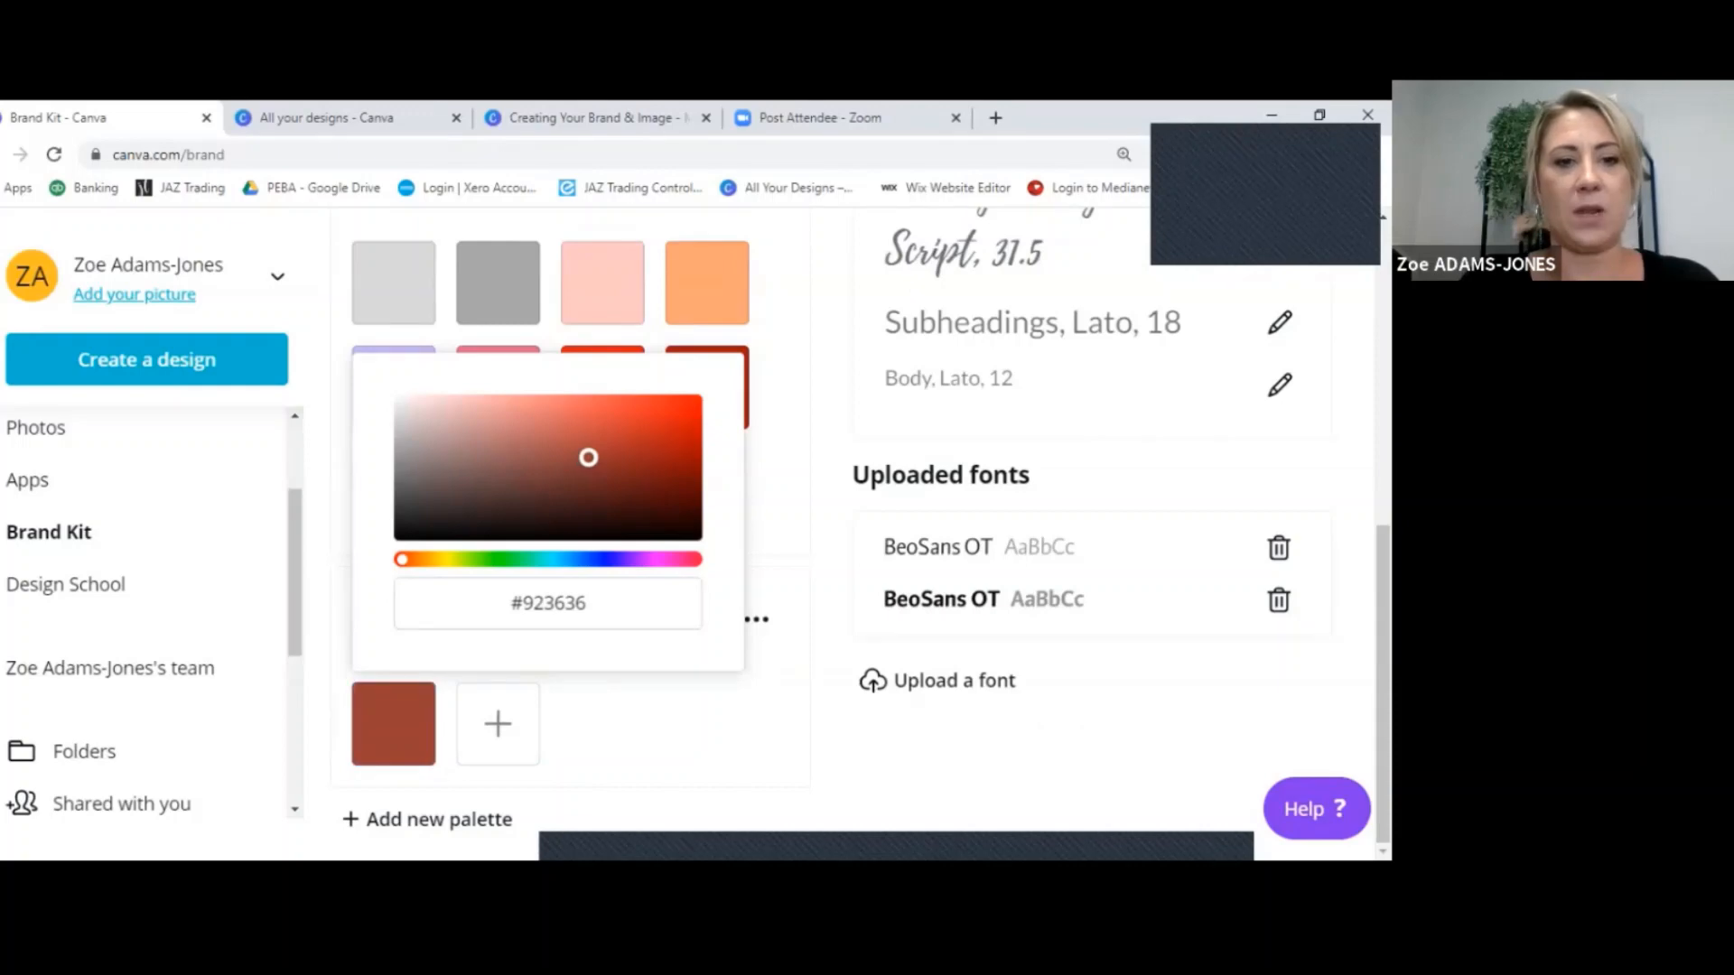
{"action": "key", "text": "Escape"}
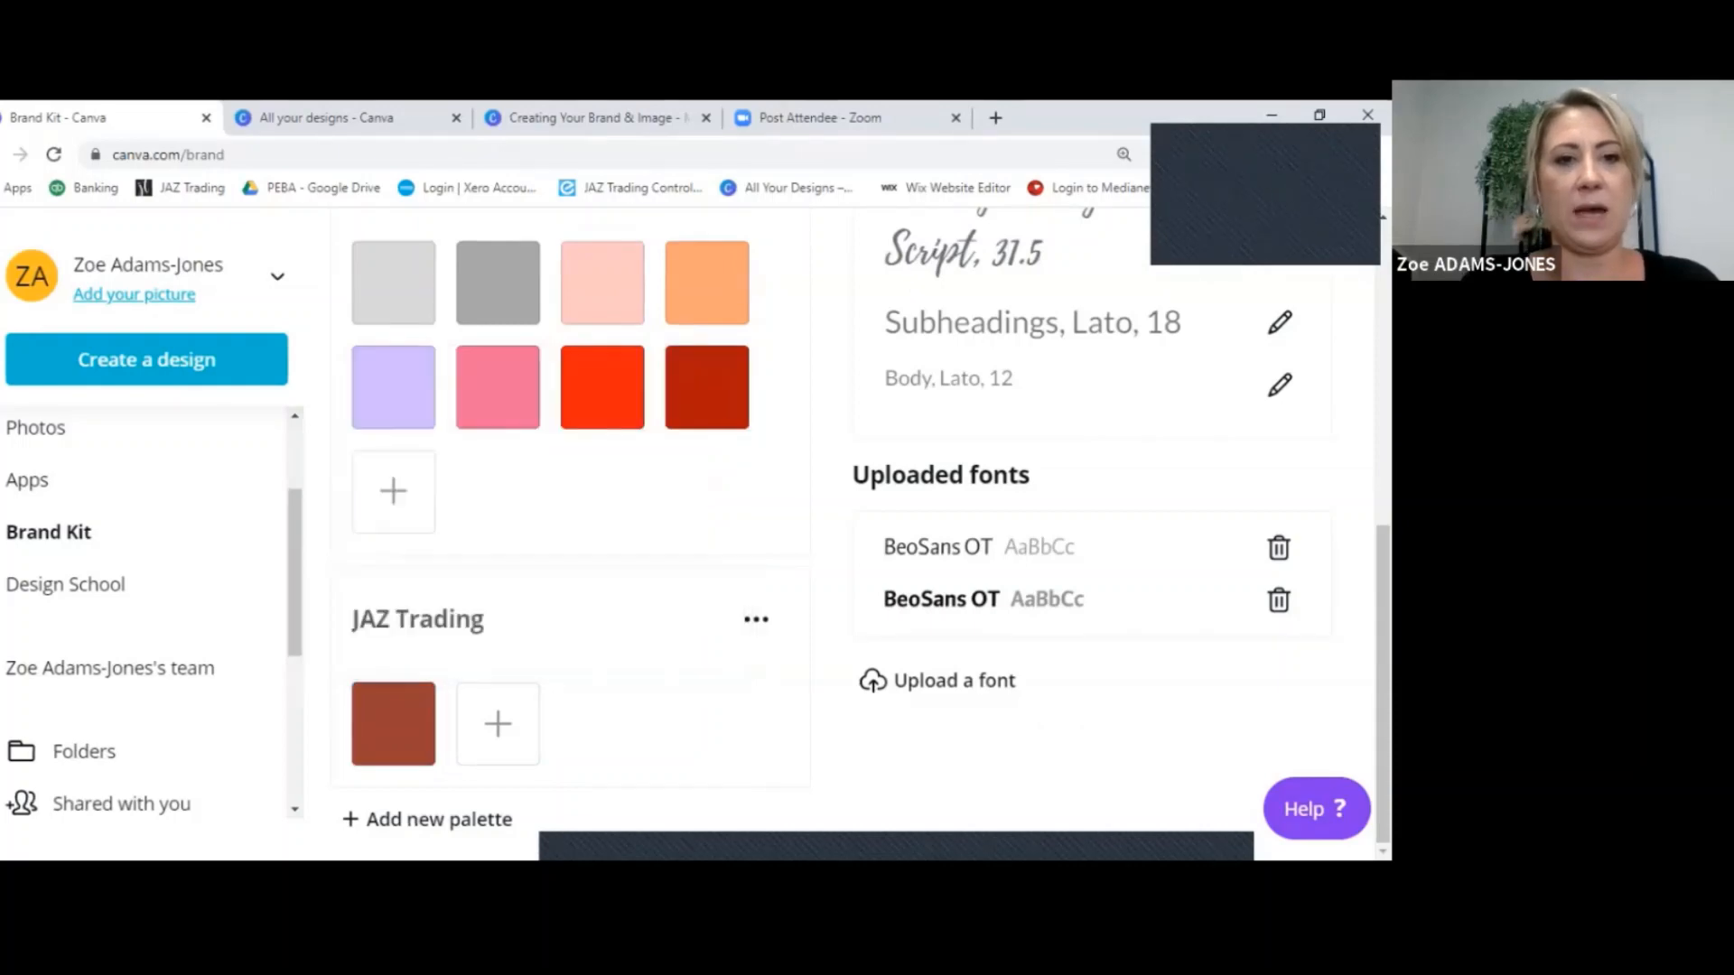
Add two more colours to the JAZ Trading palette: black #020202 and a pale dusty pink
{"action": "left_click", "coordinate": [497, 724]}
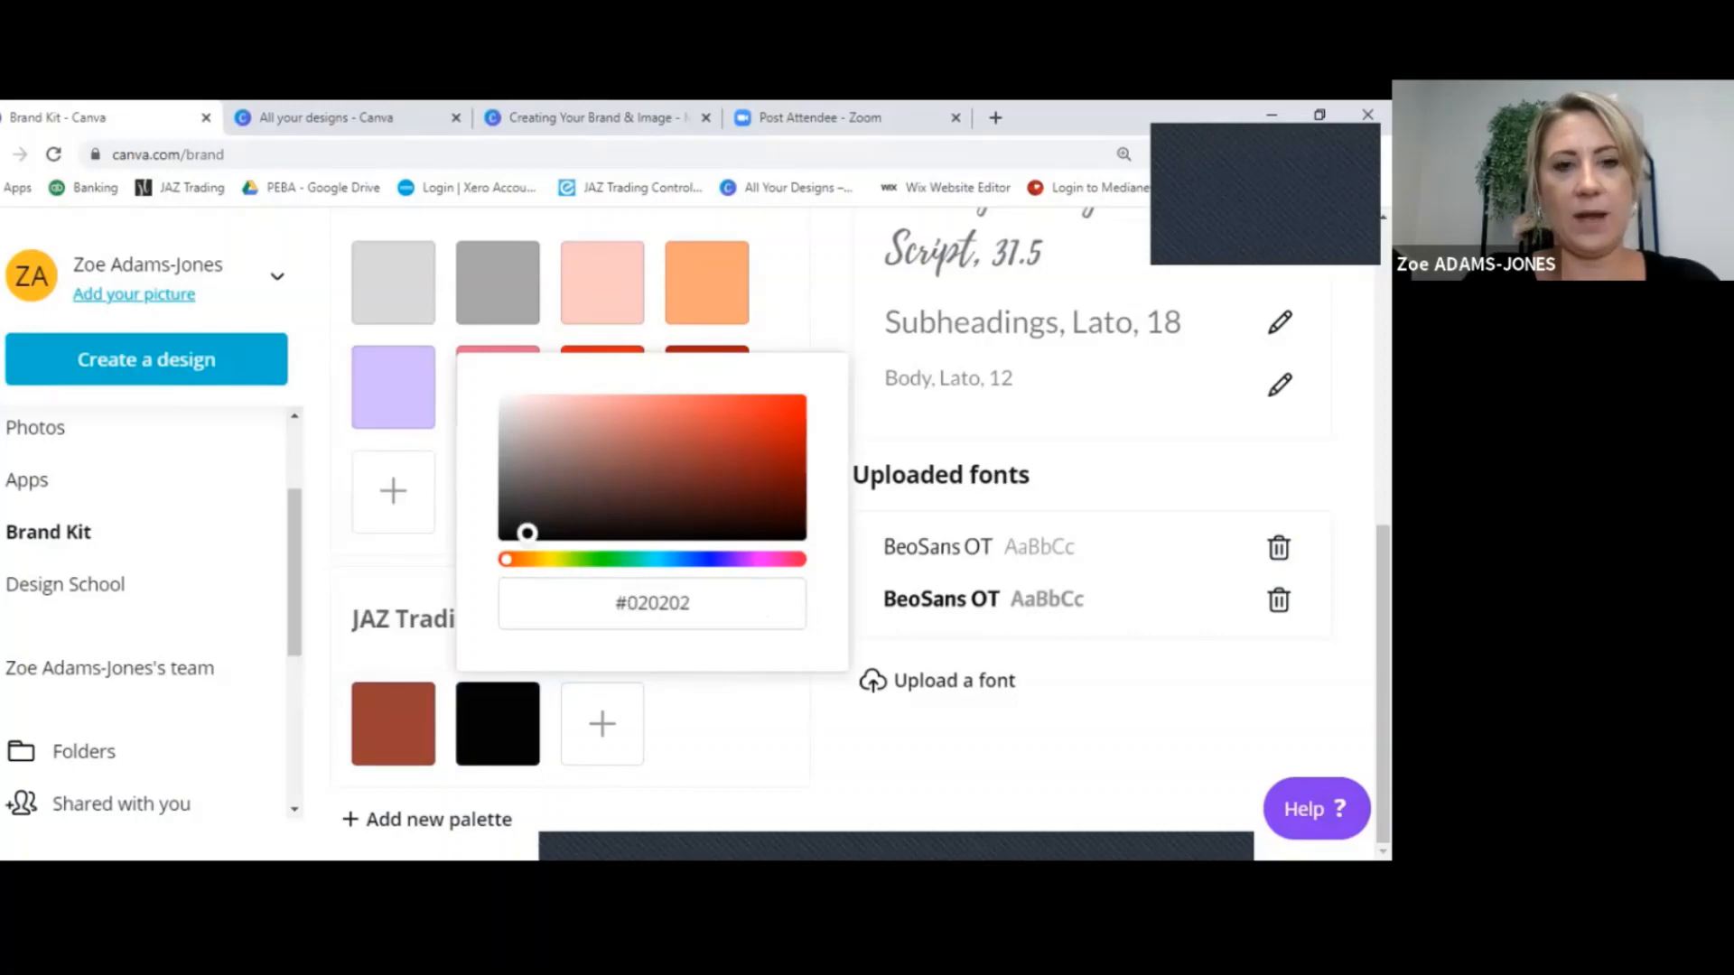
{"action": "left_click", "coordinate": [603, 723]}
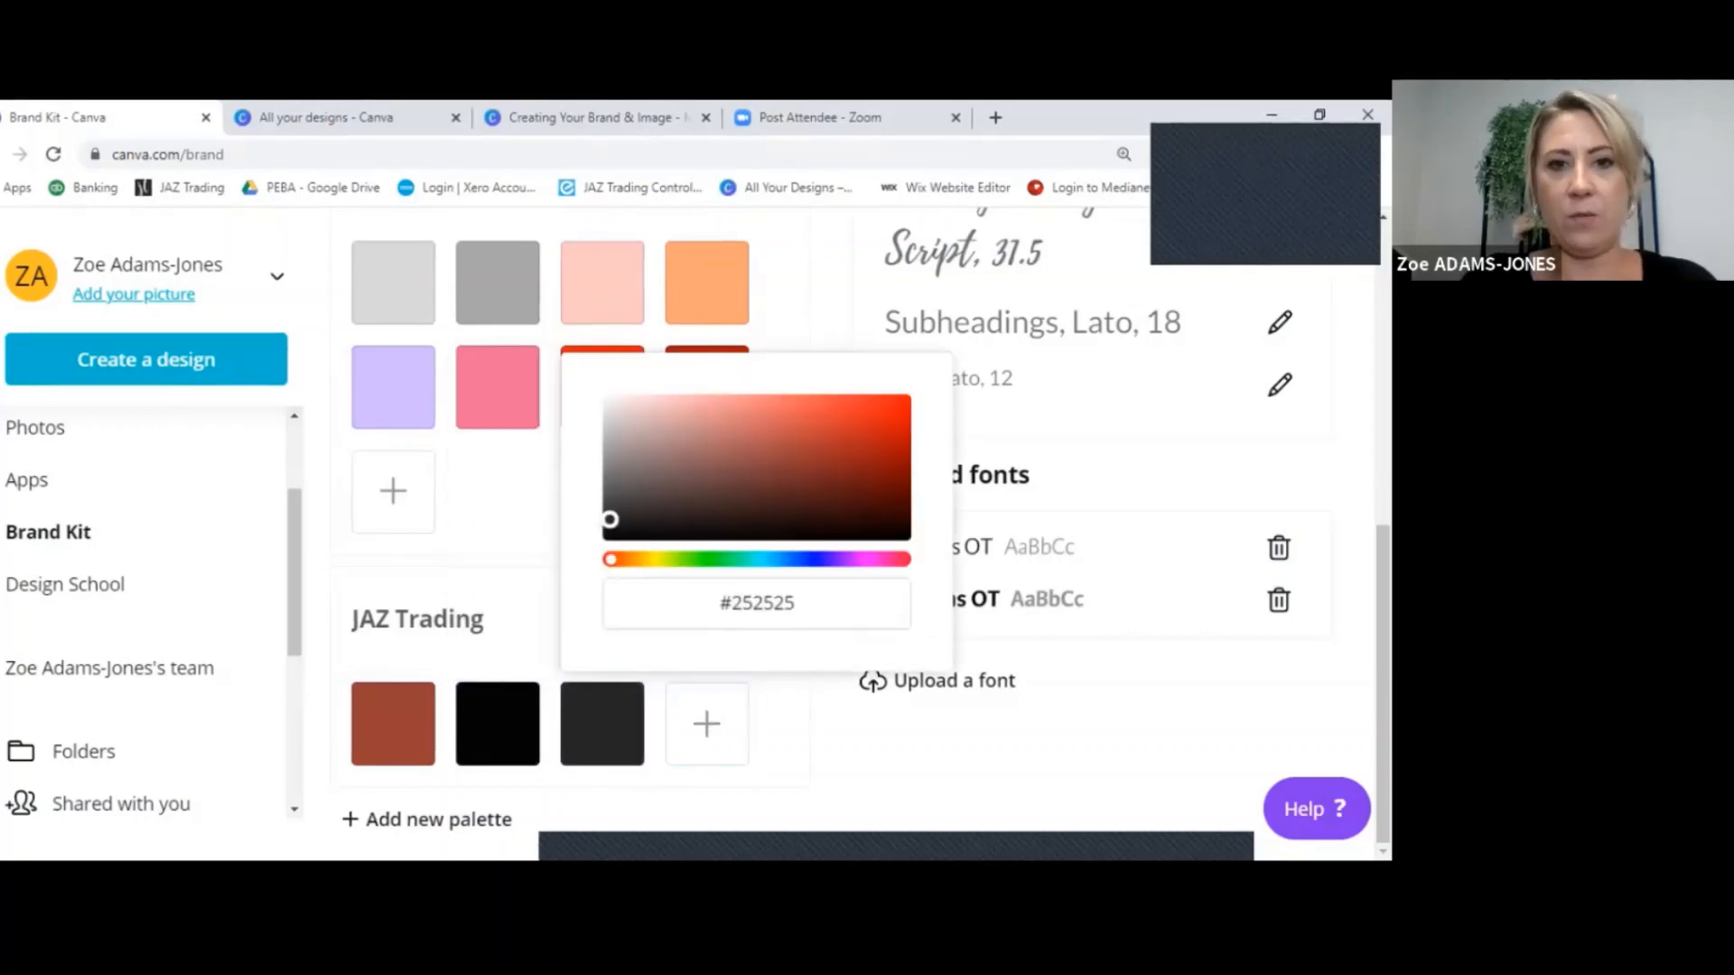
{"action": "left_click", "coordinate": [647, 414]}
{"action": "key", "text": "Escape"}
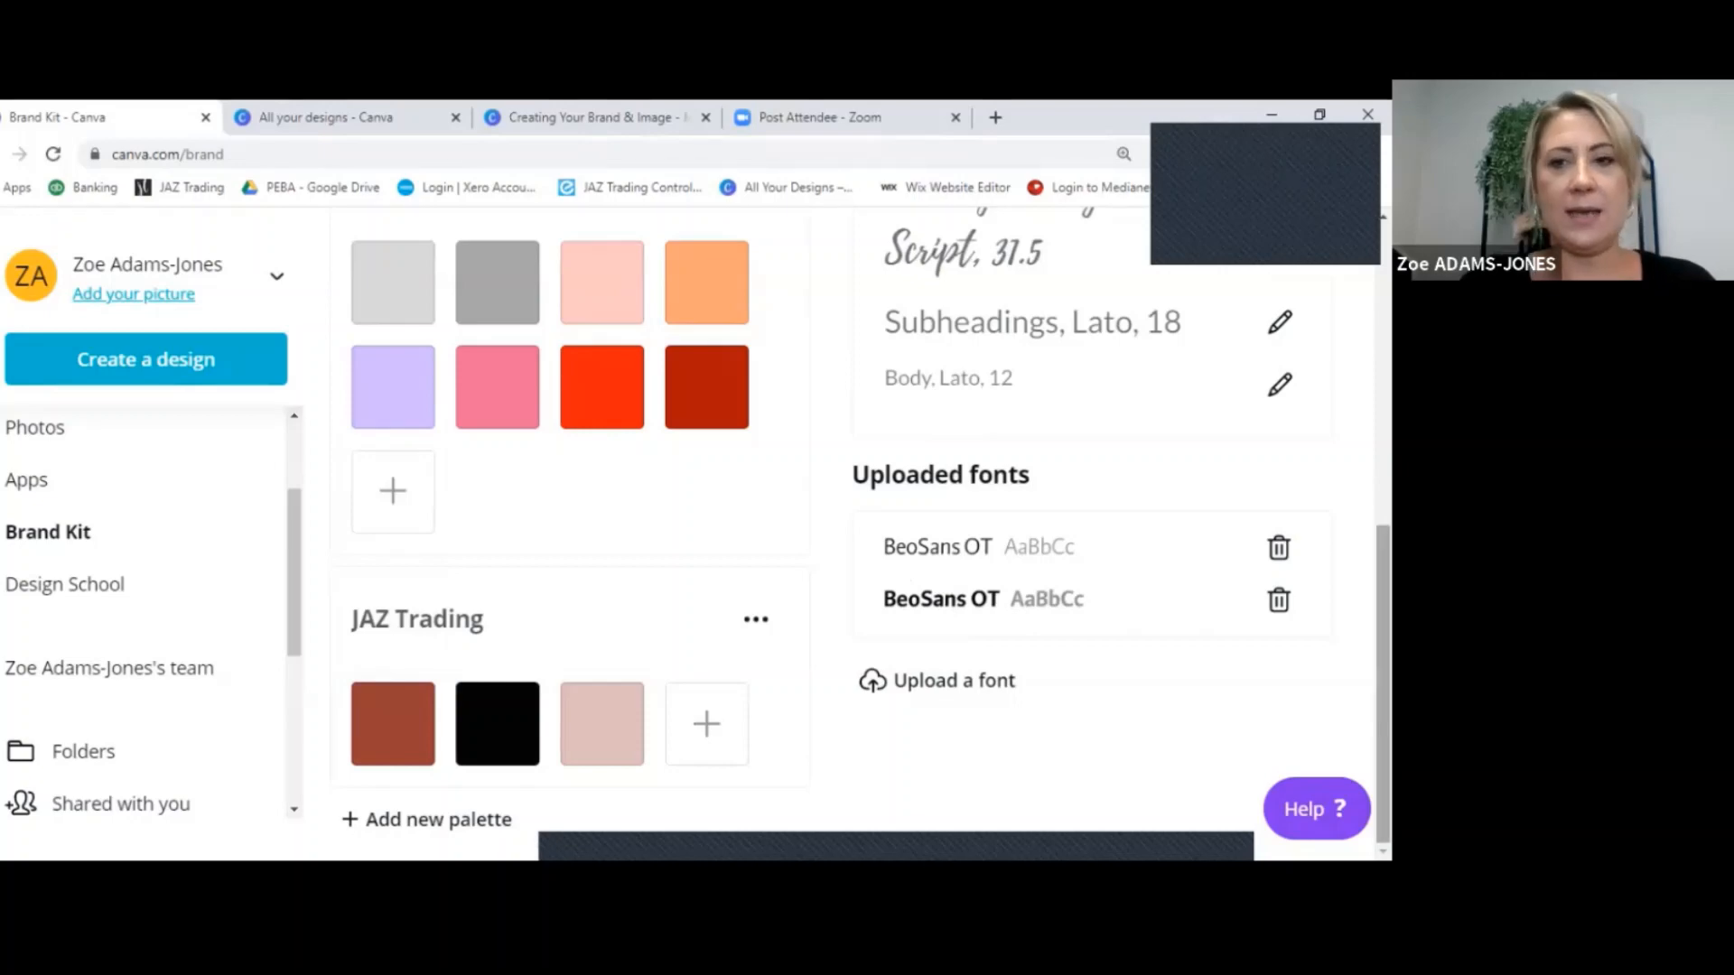
Examine the colour palettes, the heading font choices, the uploaded fonts and the logos in the Brand Kit
{"action": "scroll", "coordinate": [858, 533], "scroll_direction": "up", "scroll_amount": 3}
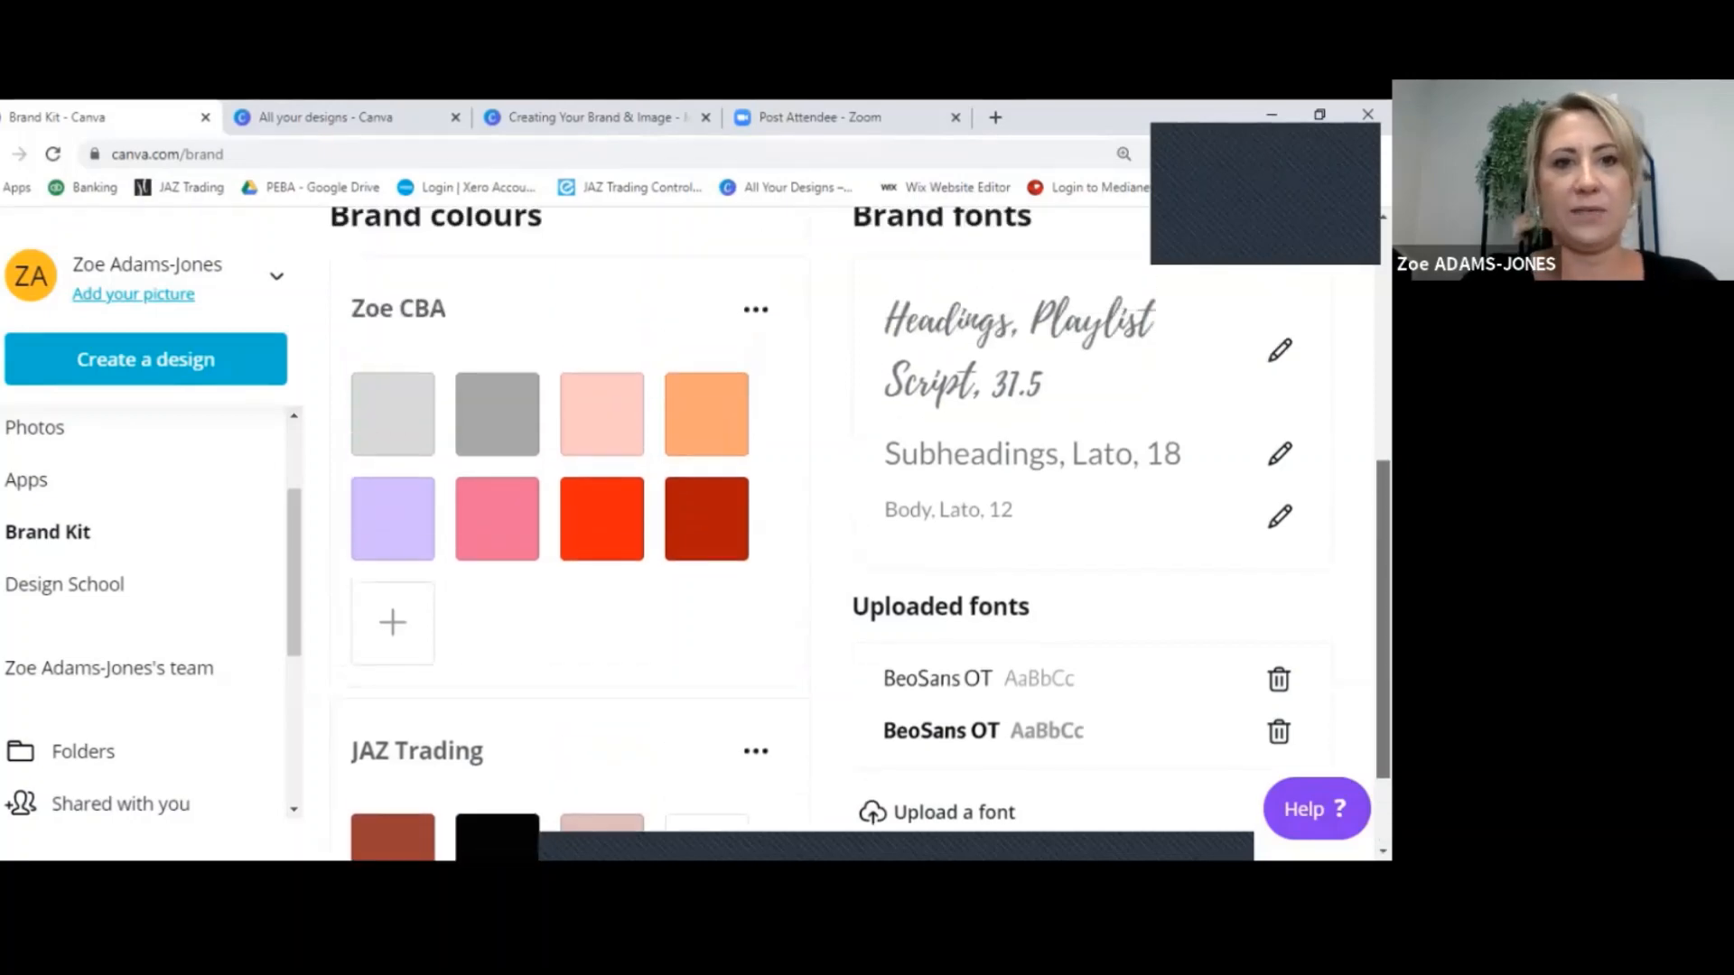
{"action": "scroll", "coordinate": [858, 533], "scroll_direction": "down", "scroll_amount": 3}
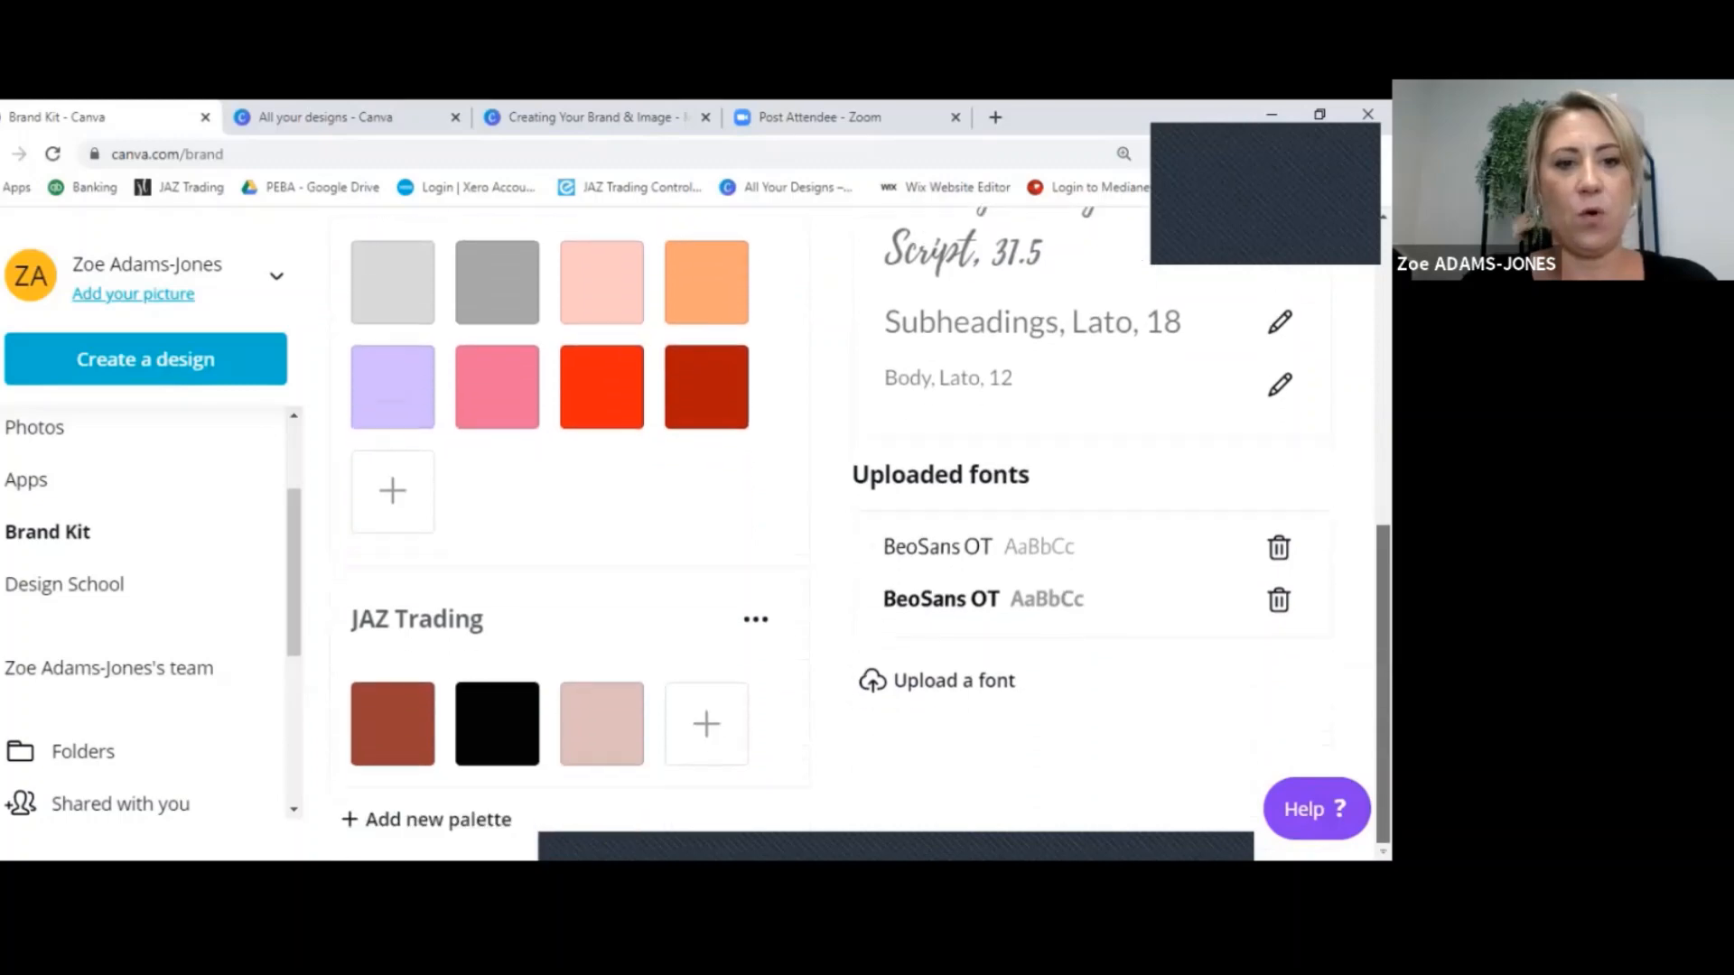
{"action": "scroll", "coordinate": [858, 533], "scroll_direction": "up", "scroll_amount": 3}
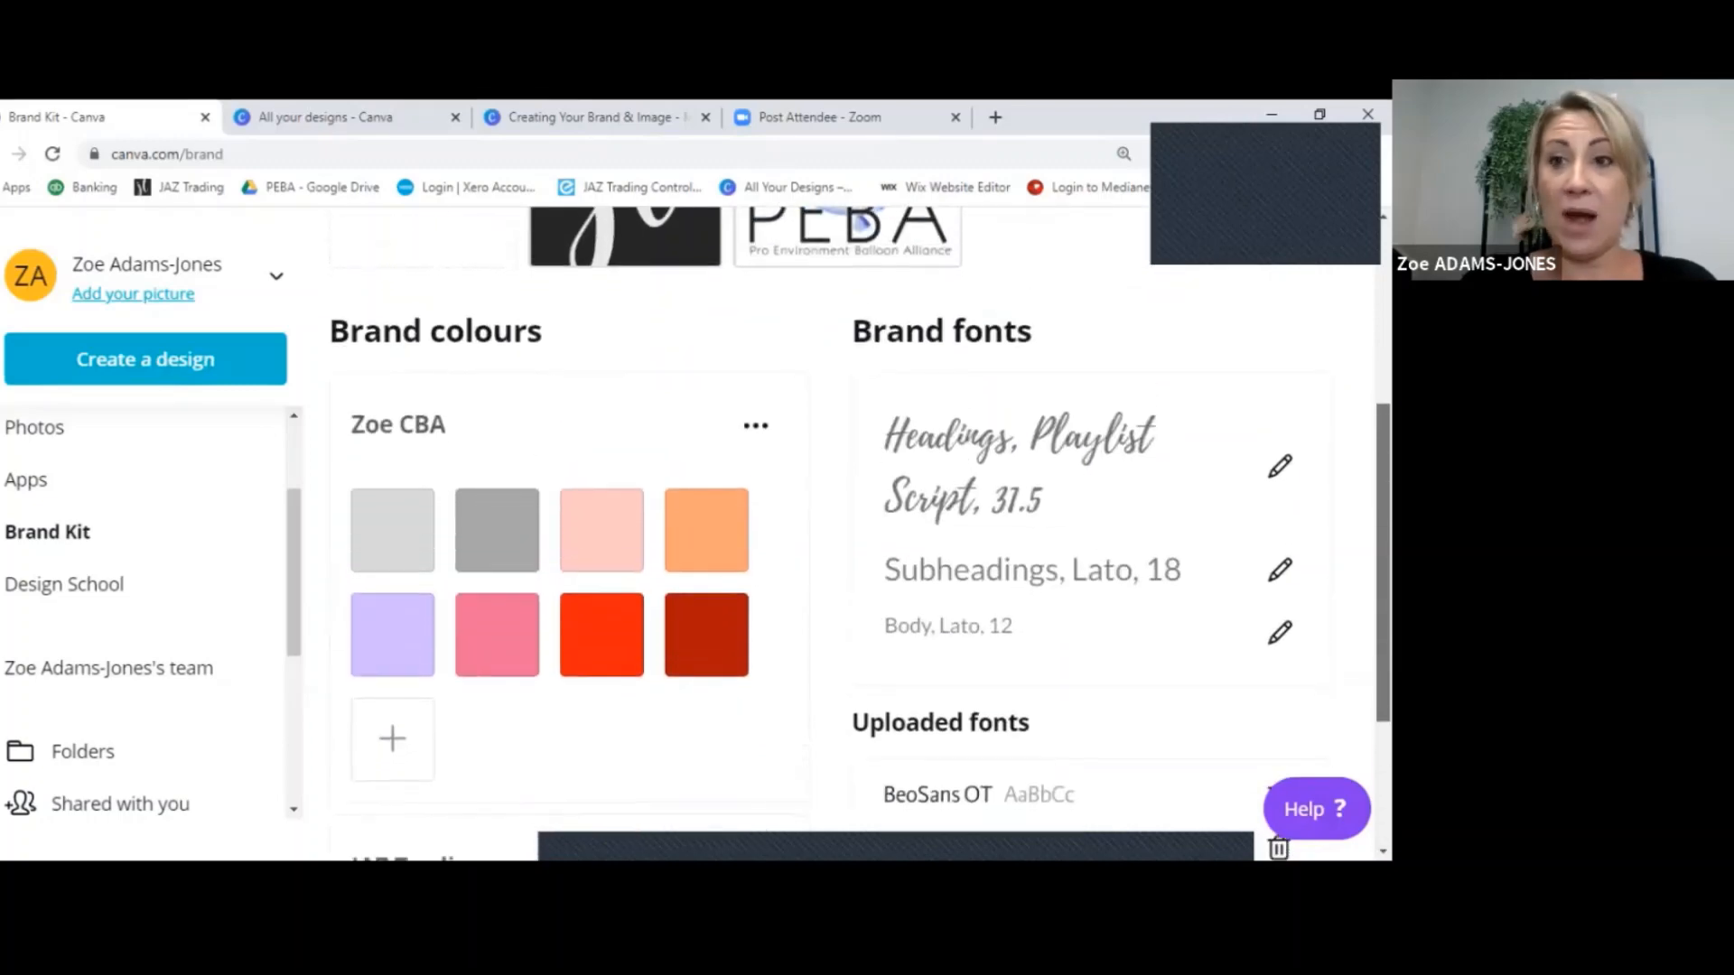
{"action": "scroll", "coordinate": [858, 532], "scroll_direction": "down", "scroll_amount": 2}
{"action": "scroll", "coordinate": [858, 533], "scroll_direction": "up", "scroll_amount": 3}
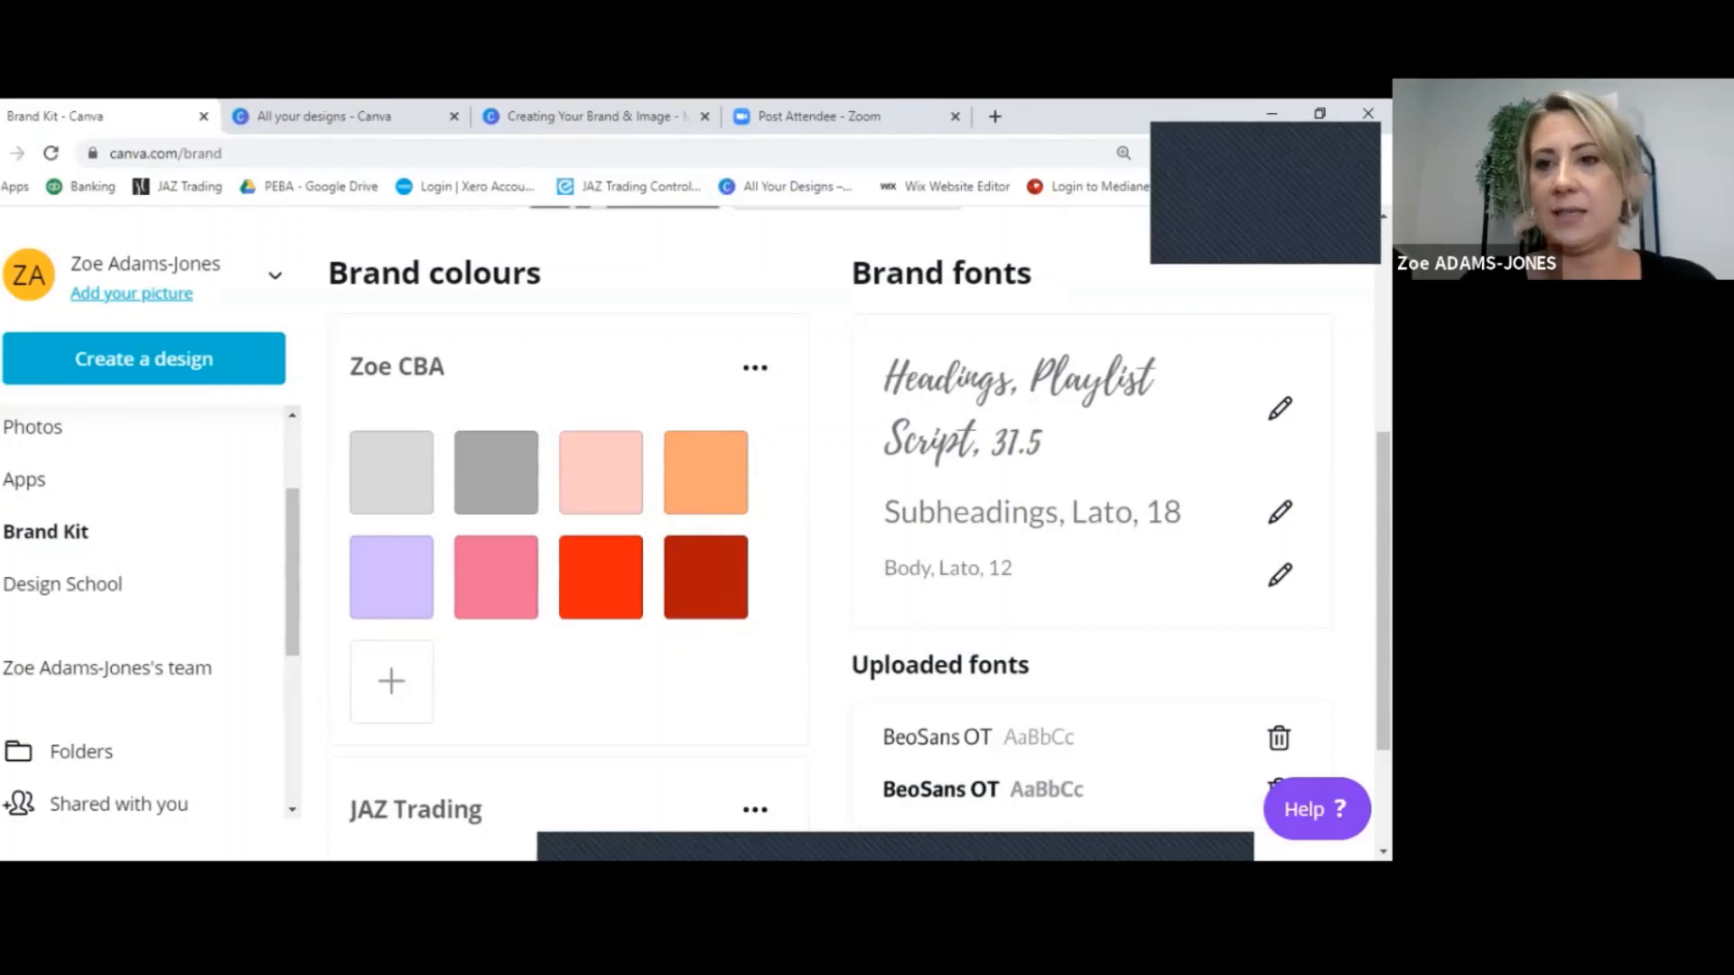
{"action": "left_click", "coordinate": [1280, 408]}
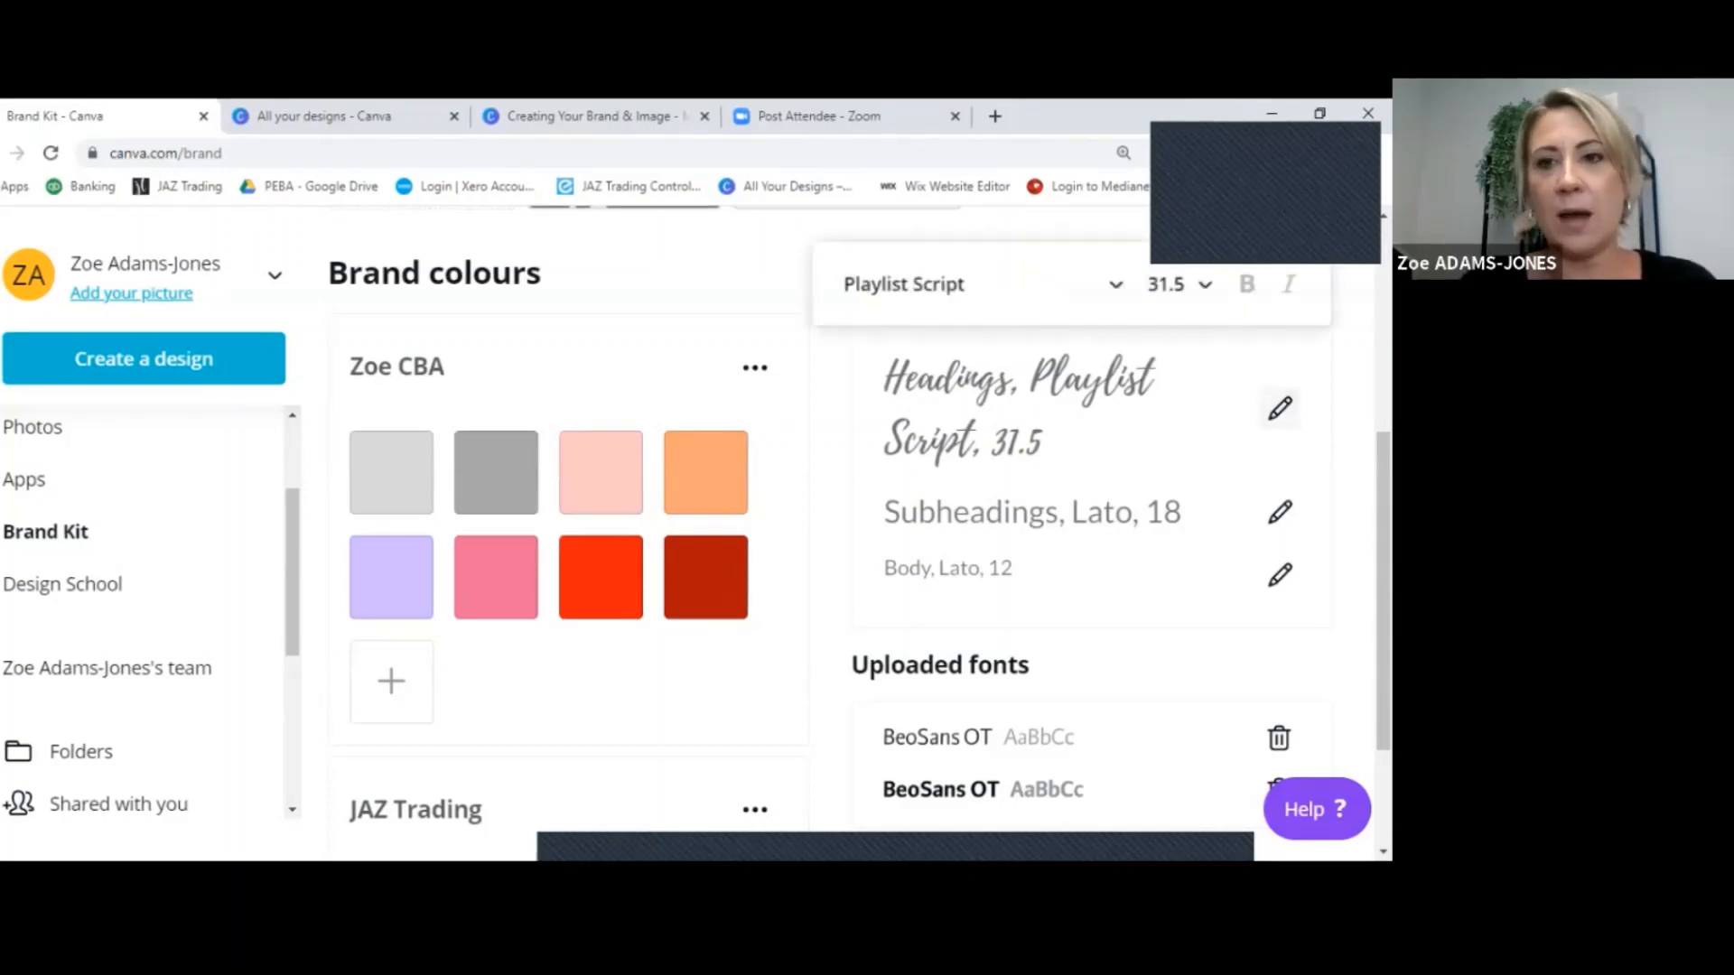
{"action": "left_click", "coordinate": [980, 284]}
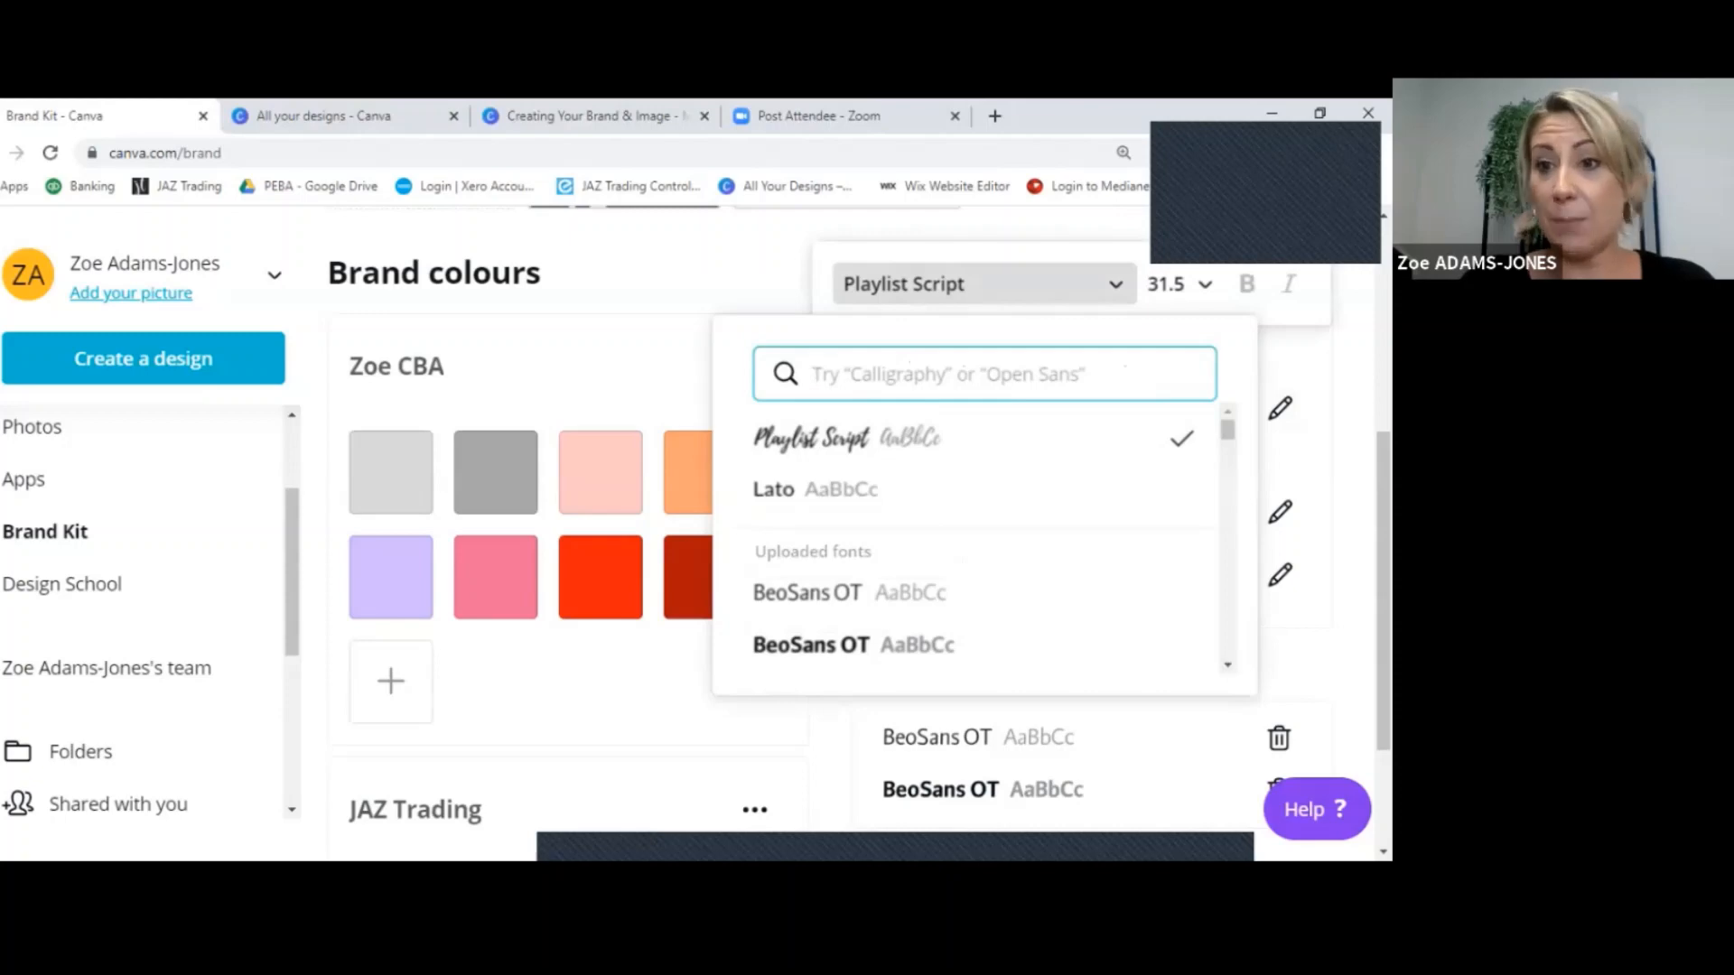
{"action": "key", "text": "Escape"}
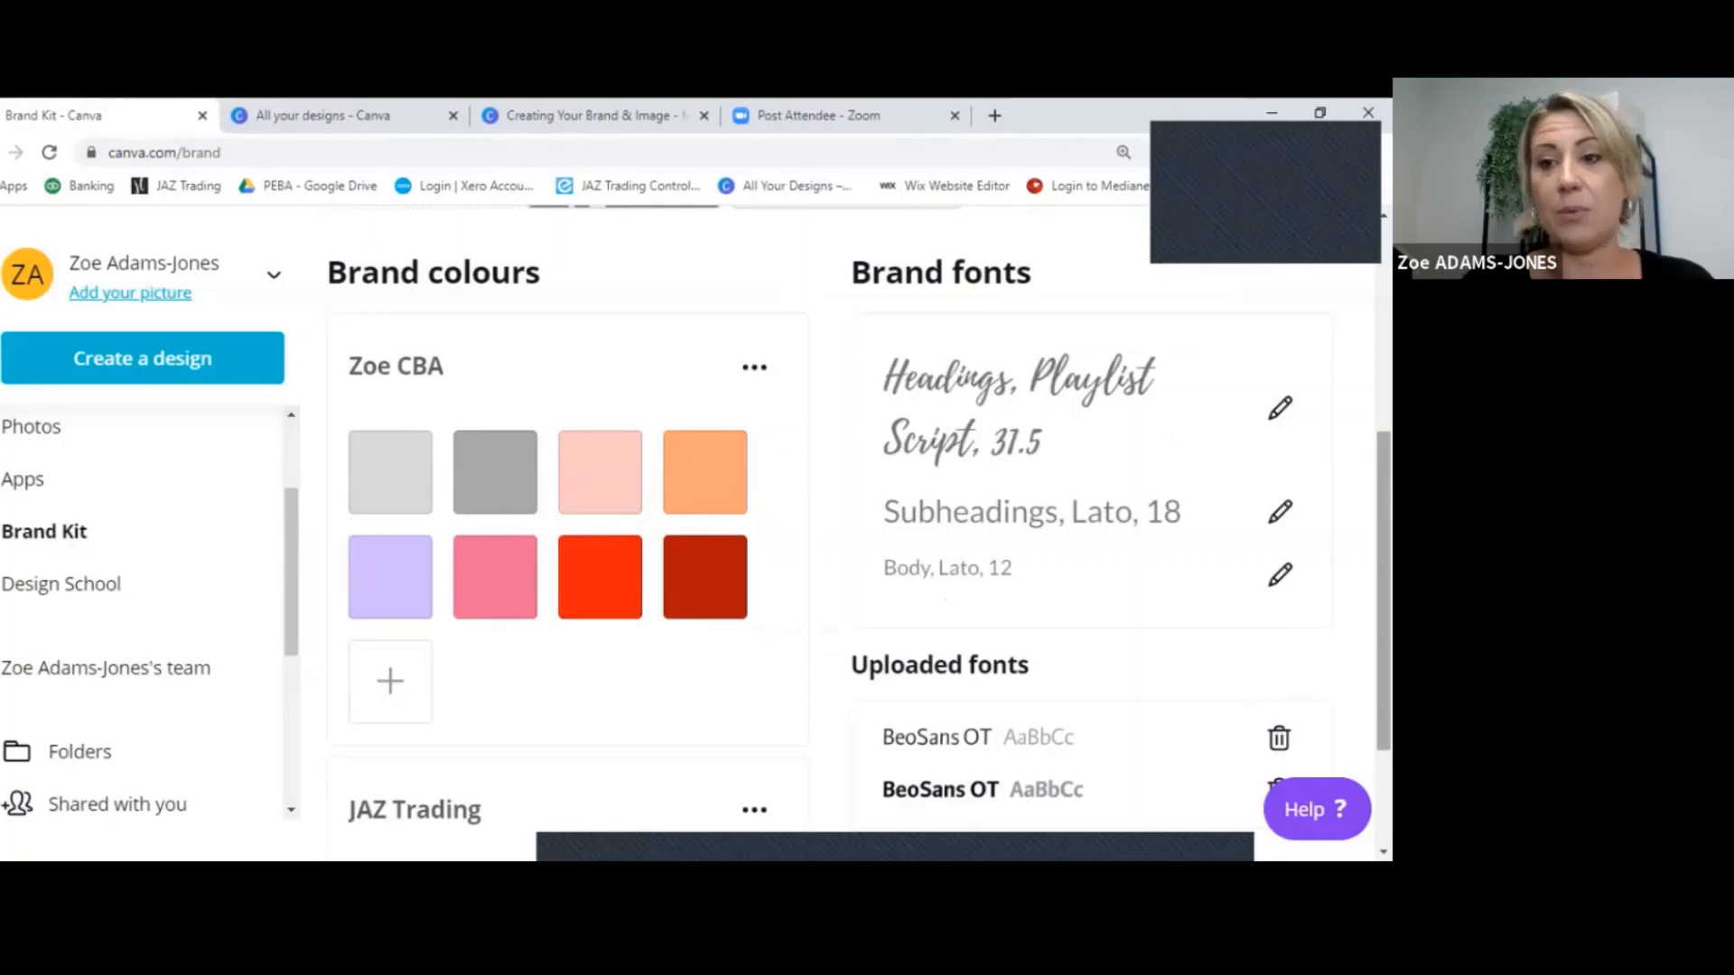
{"action": "scroll", "coordinate": [865, 533], "scroll_direction": "down", "scroll_amount": 2}
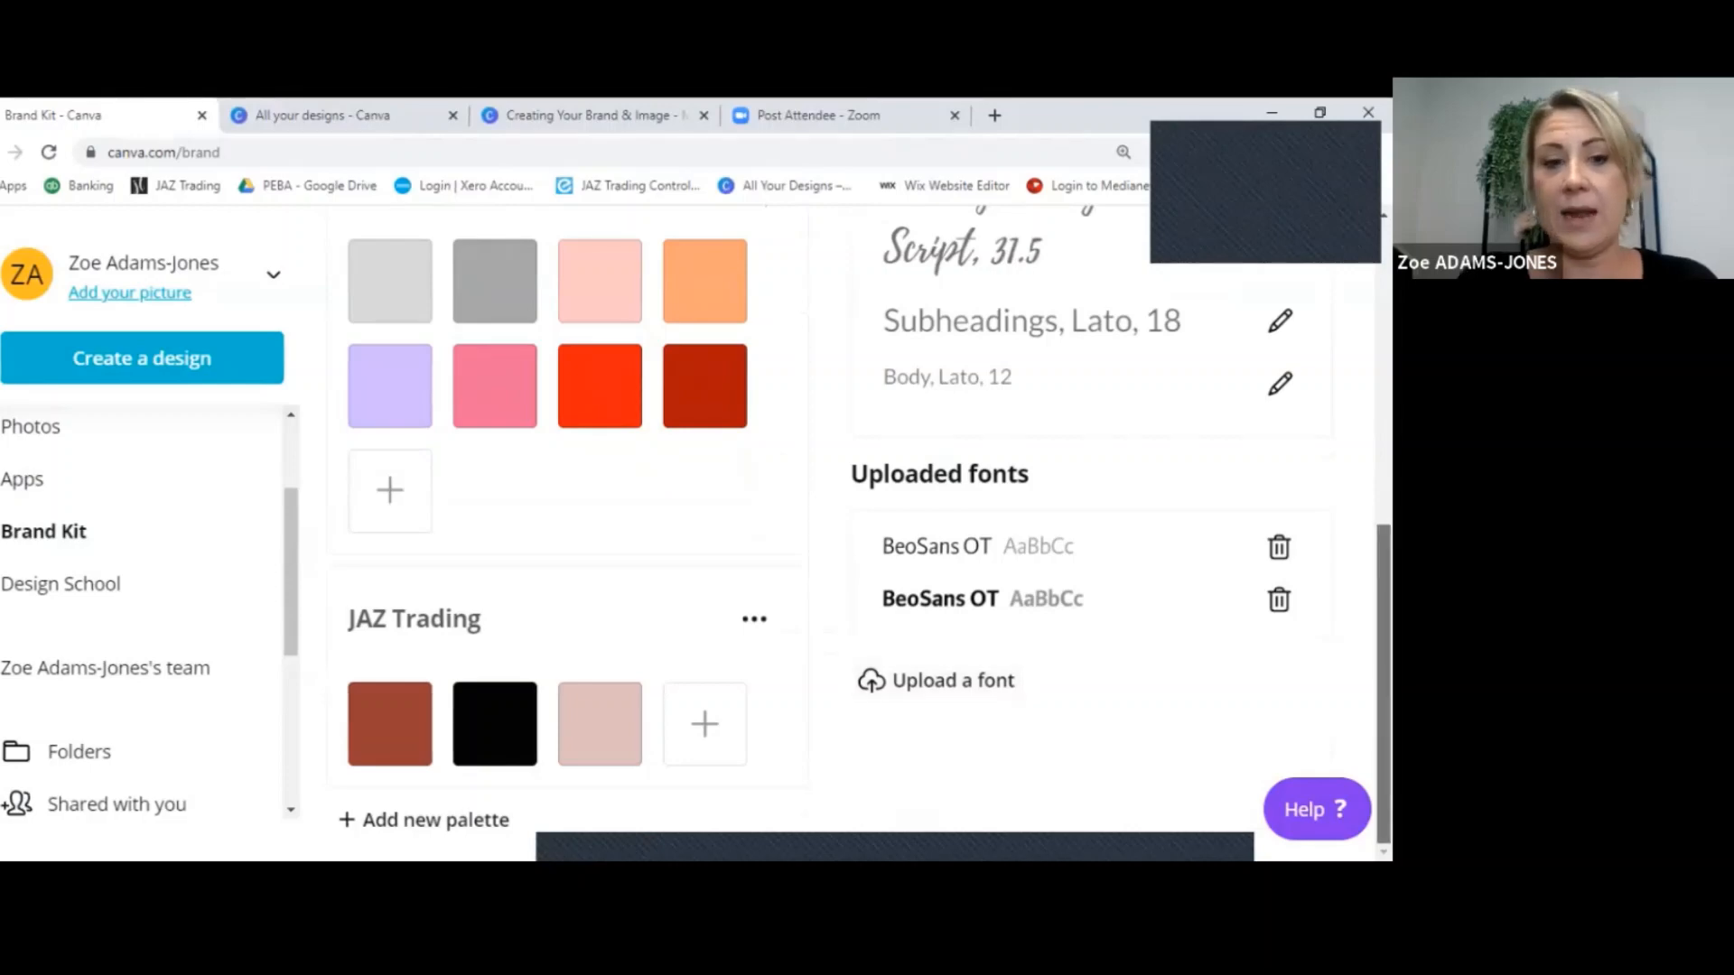
{"action": "scroll", "coordinate": [866, 533], "scroll_direction": "up", "scroll_amount": 6}
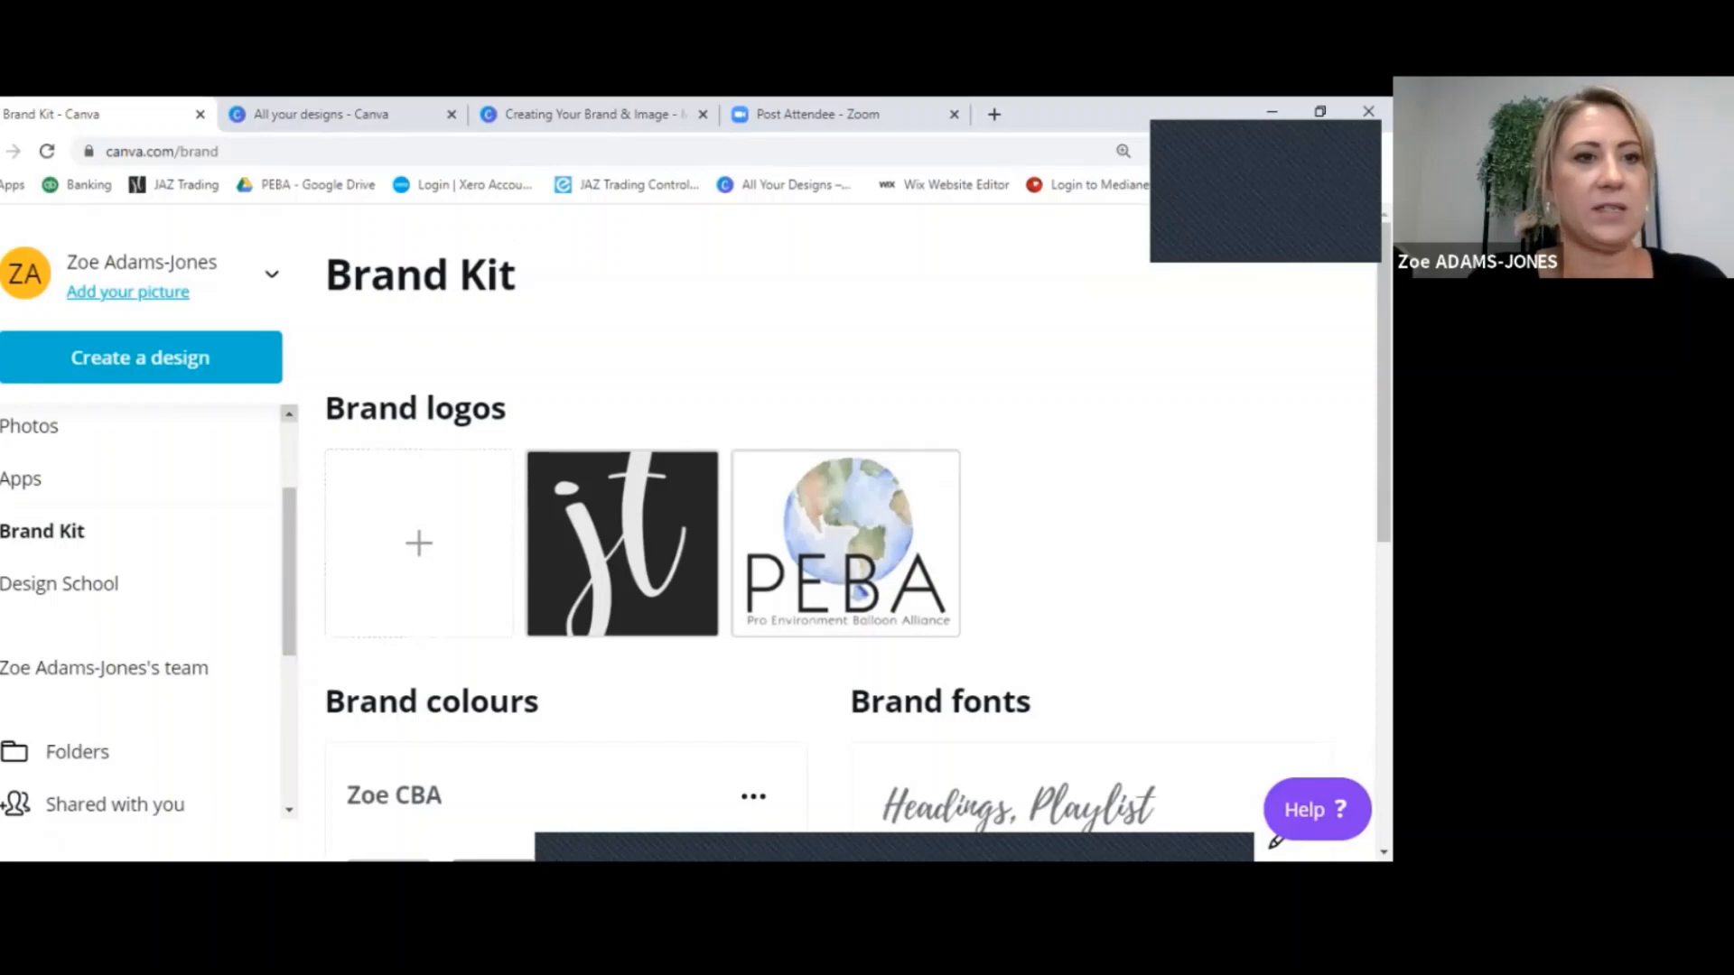
Leave the Brand Kit and open the overview of all your designs
{"action": "left_click", "coordinate": [289, 414]}
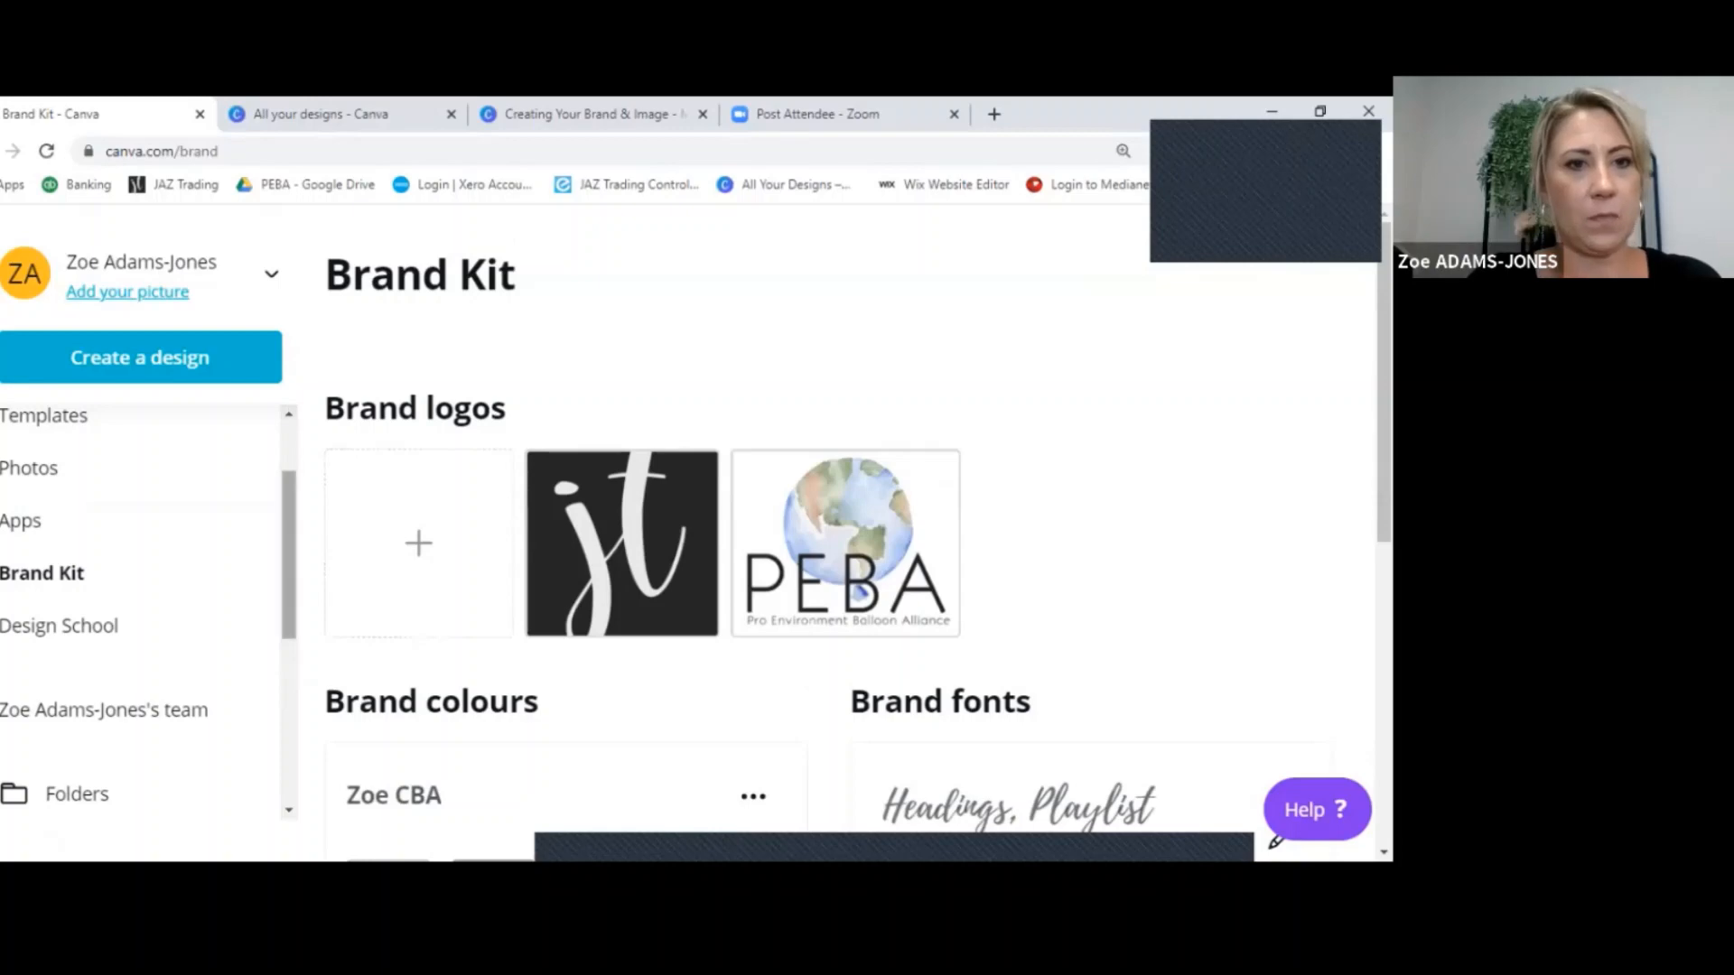
{"action": "scroll", "coordinate": [135, 431], "scroll_direction": "up", "scroll_amount": 2}
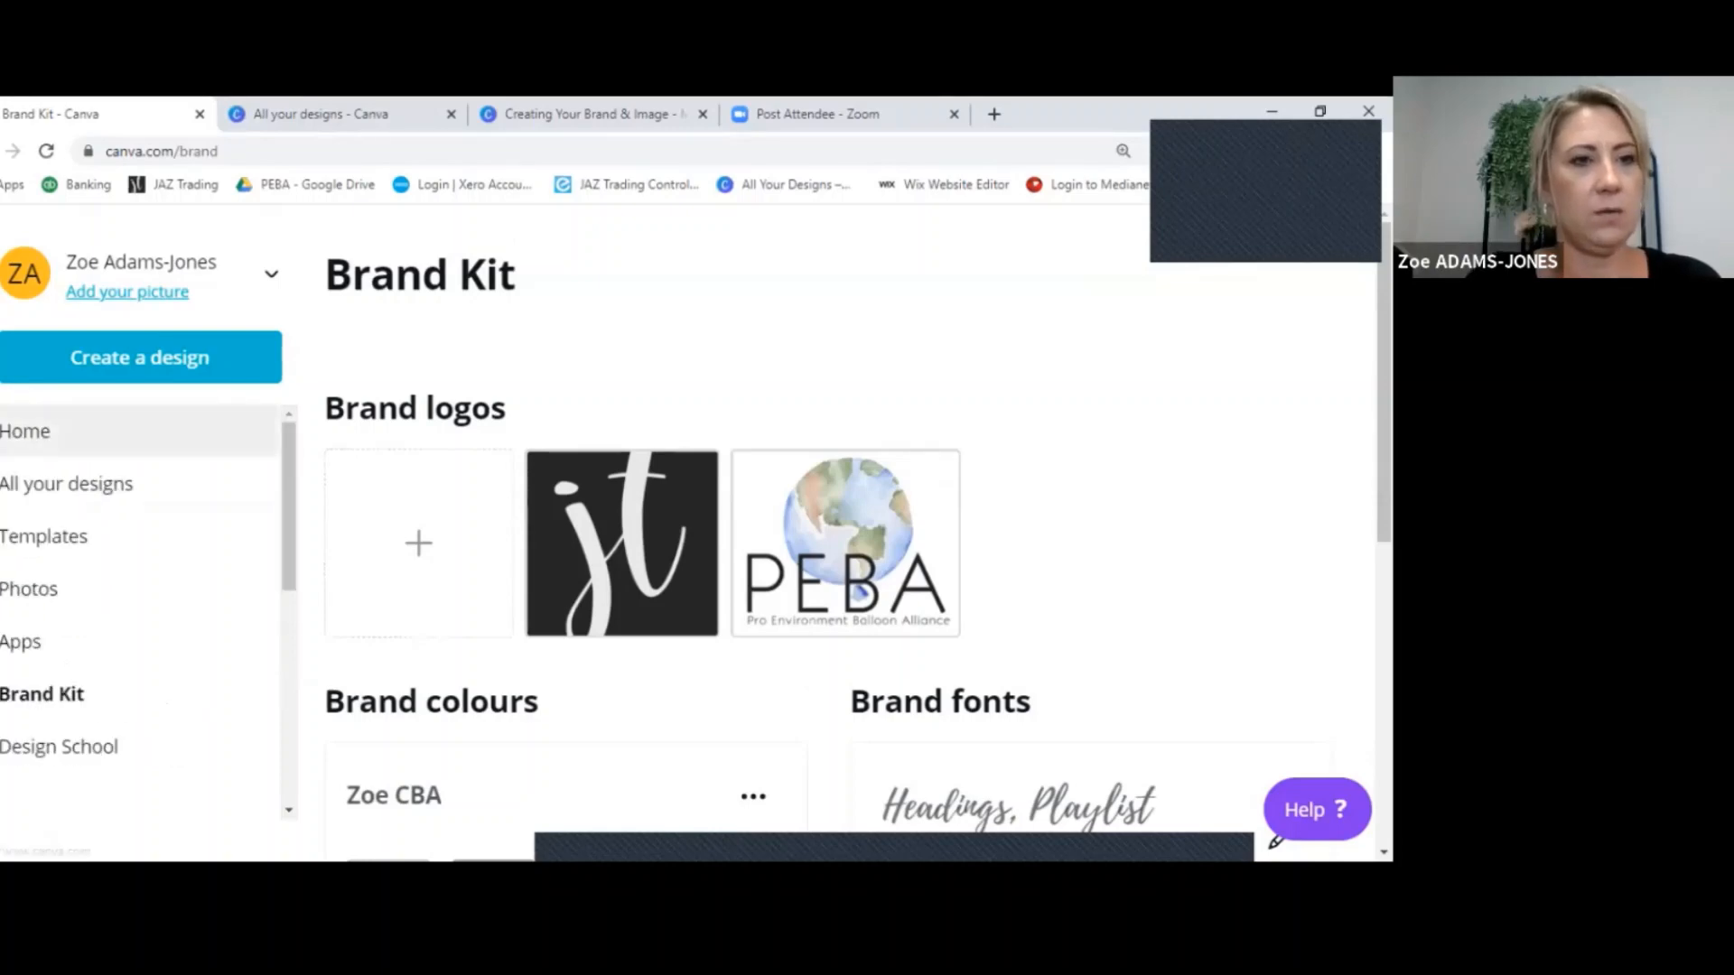
{"action": "left_click", "coordinate": [66, 484]}
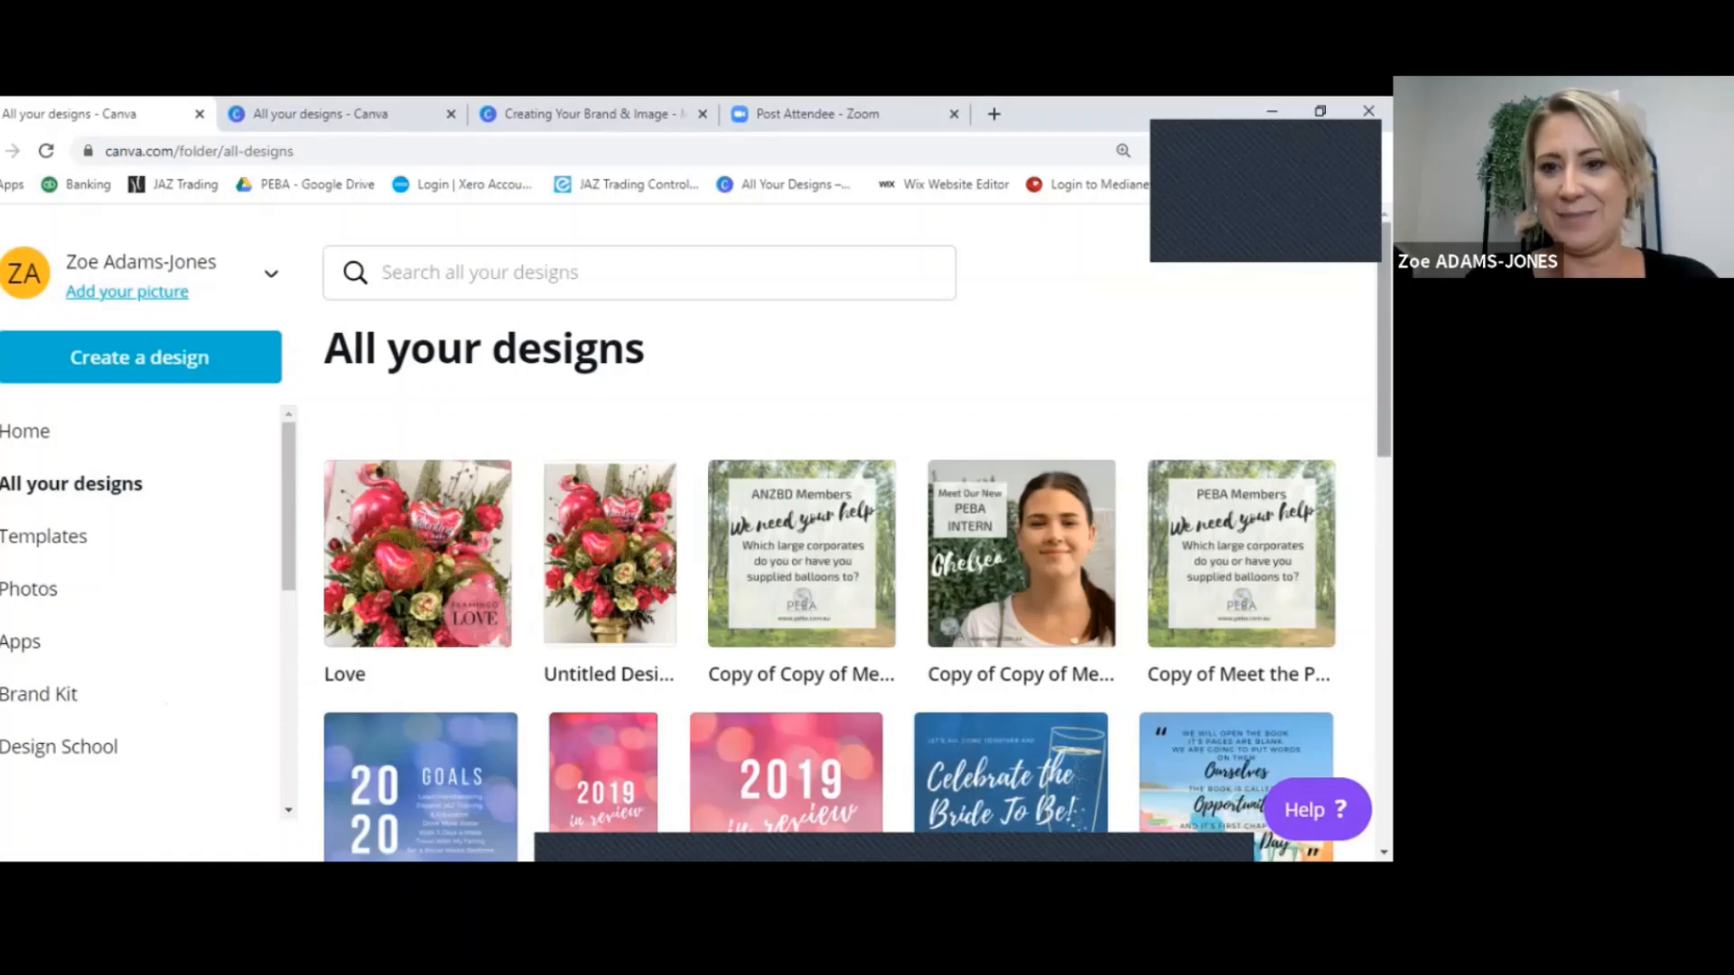
Make a copy of the beach New Years Day quote design and open the copy for editing
{"action": "scroll", "coordinate": [858, 533], "scroll_direction": "down", "scroll_amount": 4}
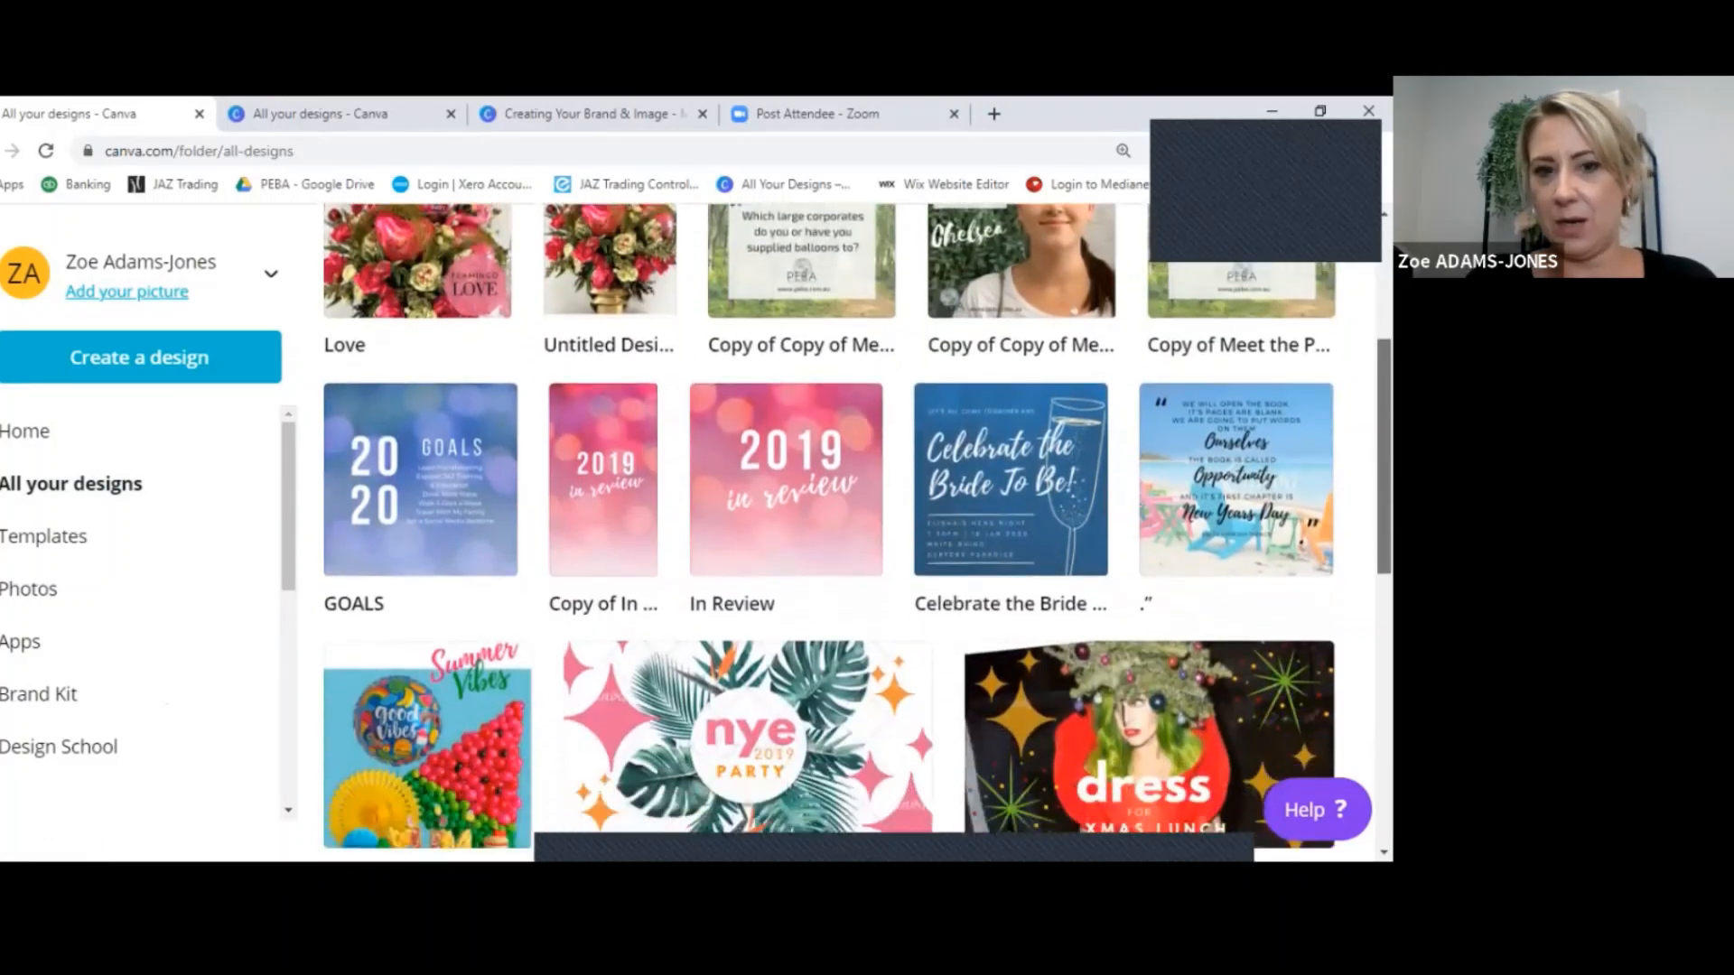
{"action": "scroll", "coordinate": [858, 533], "scroll_direction": "down", "scroll_amount": 3}
{"action": "scroll", "coordinate": [858, 532], "scroll_direction": "up", "scroll_amount": 1}
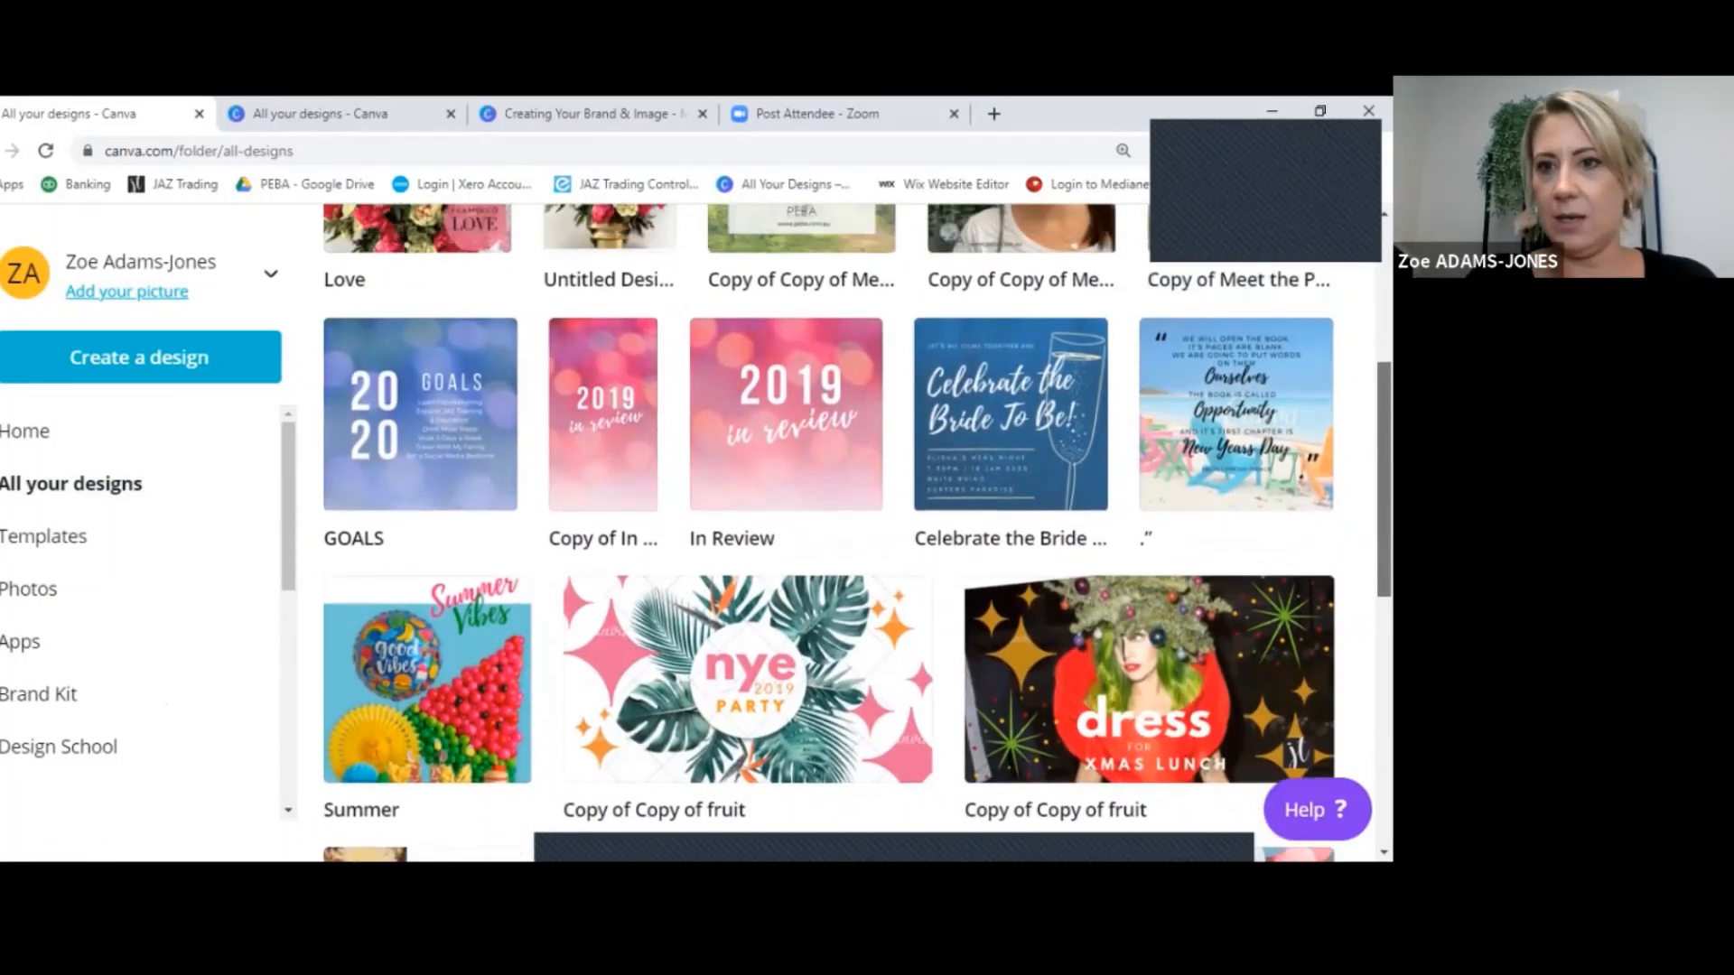
{"action": "scroll", "coordinate": [1237, 524], "scroll_direction": "up", "scroll_amount": 1}
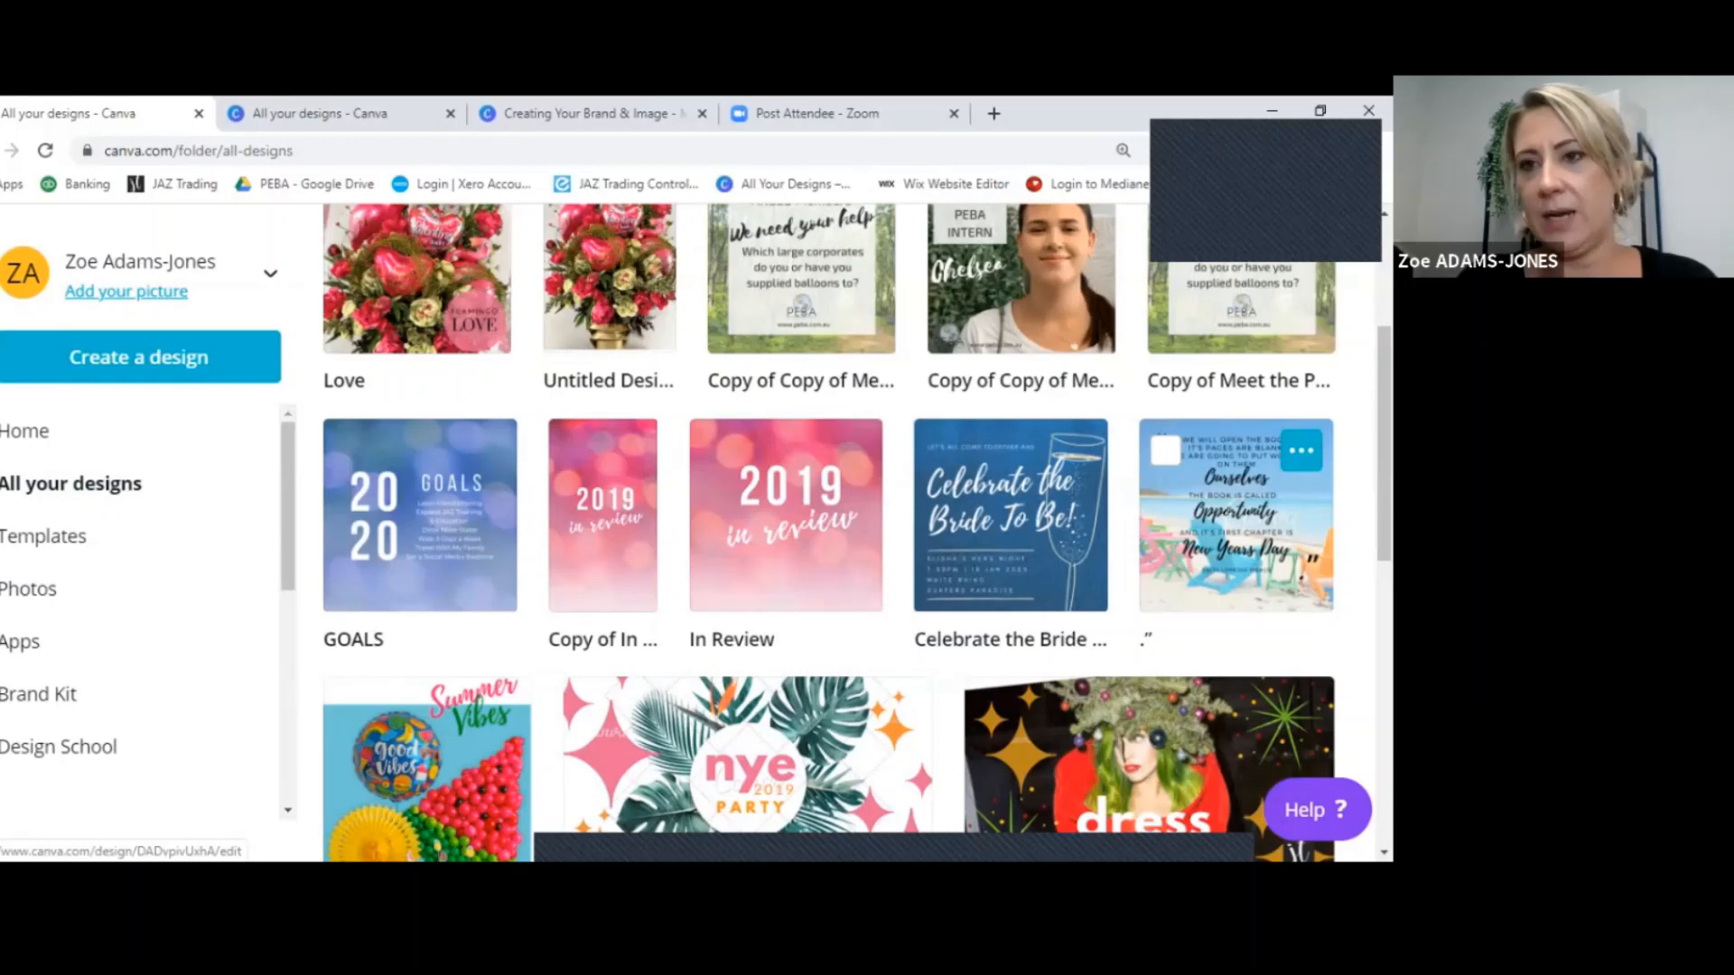
{"action": "left_click", "coordinate": [1302, 450]}
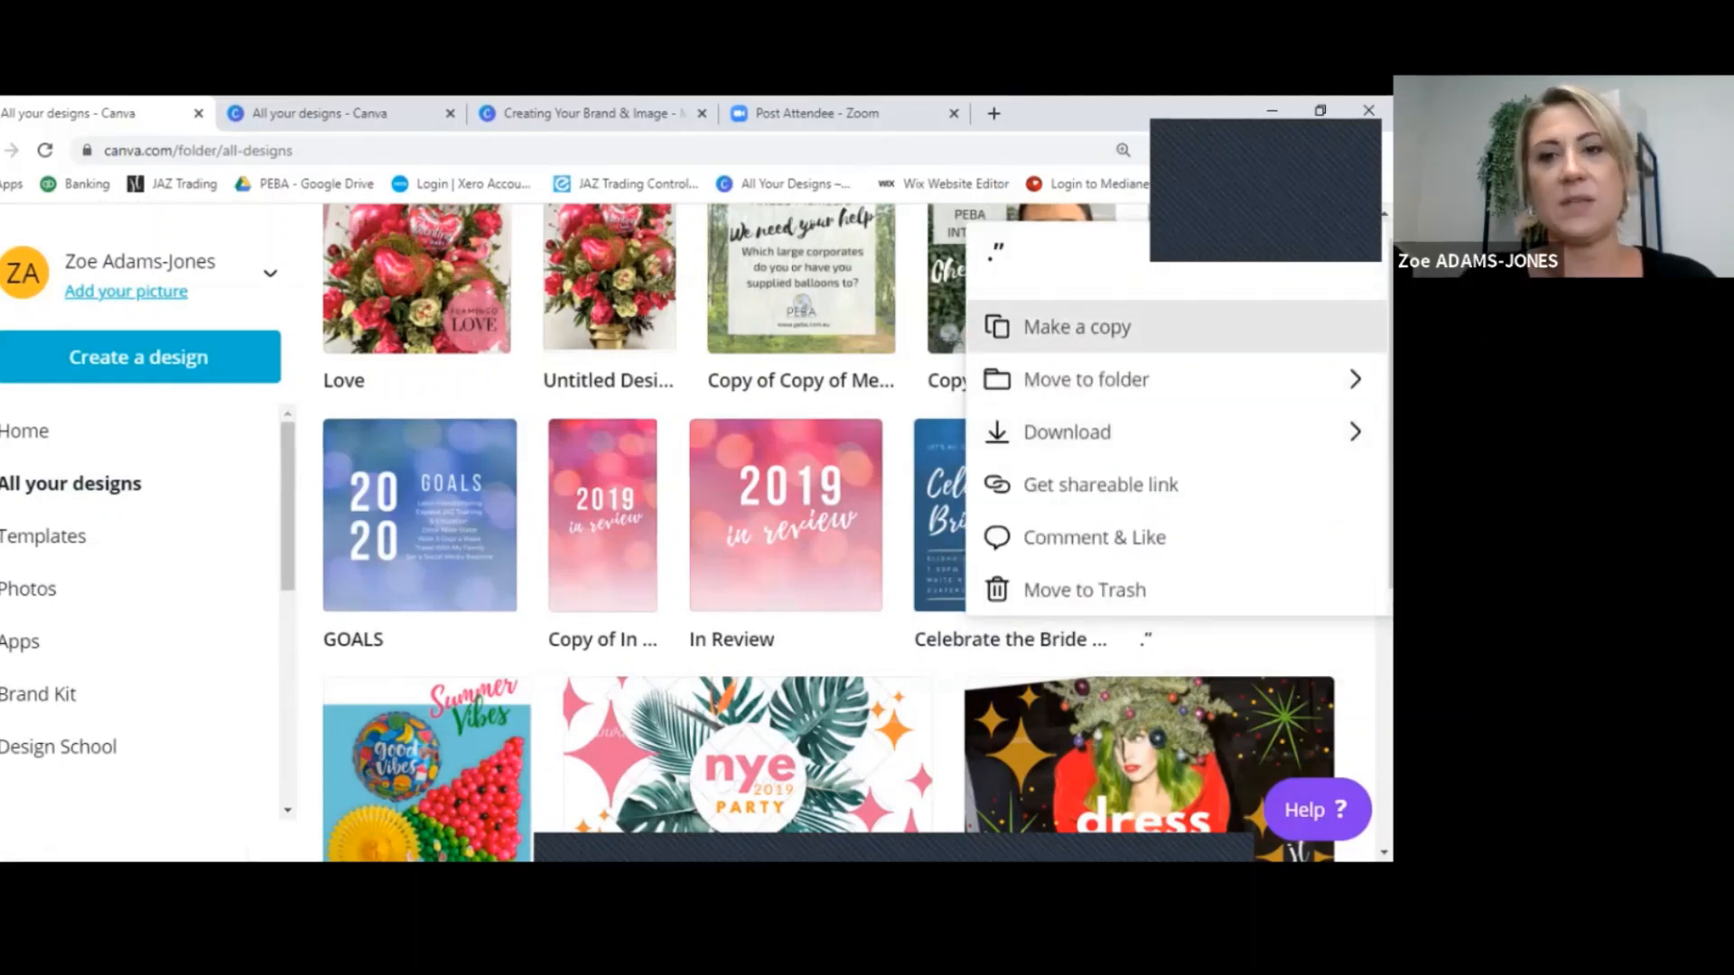
{"action": "left_click", "coordinate": [1076, 327]}
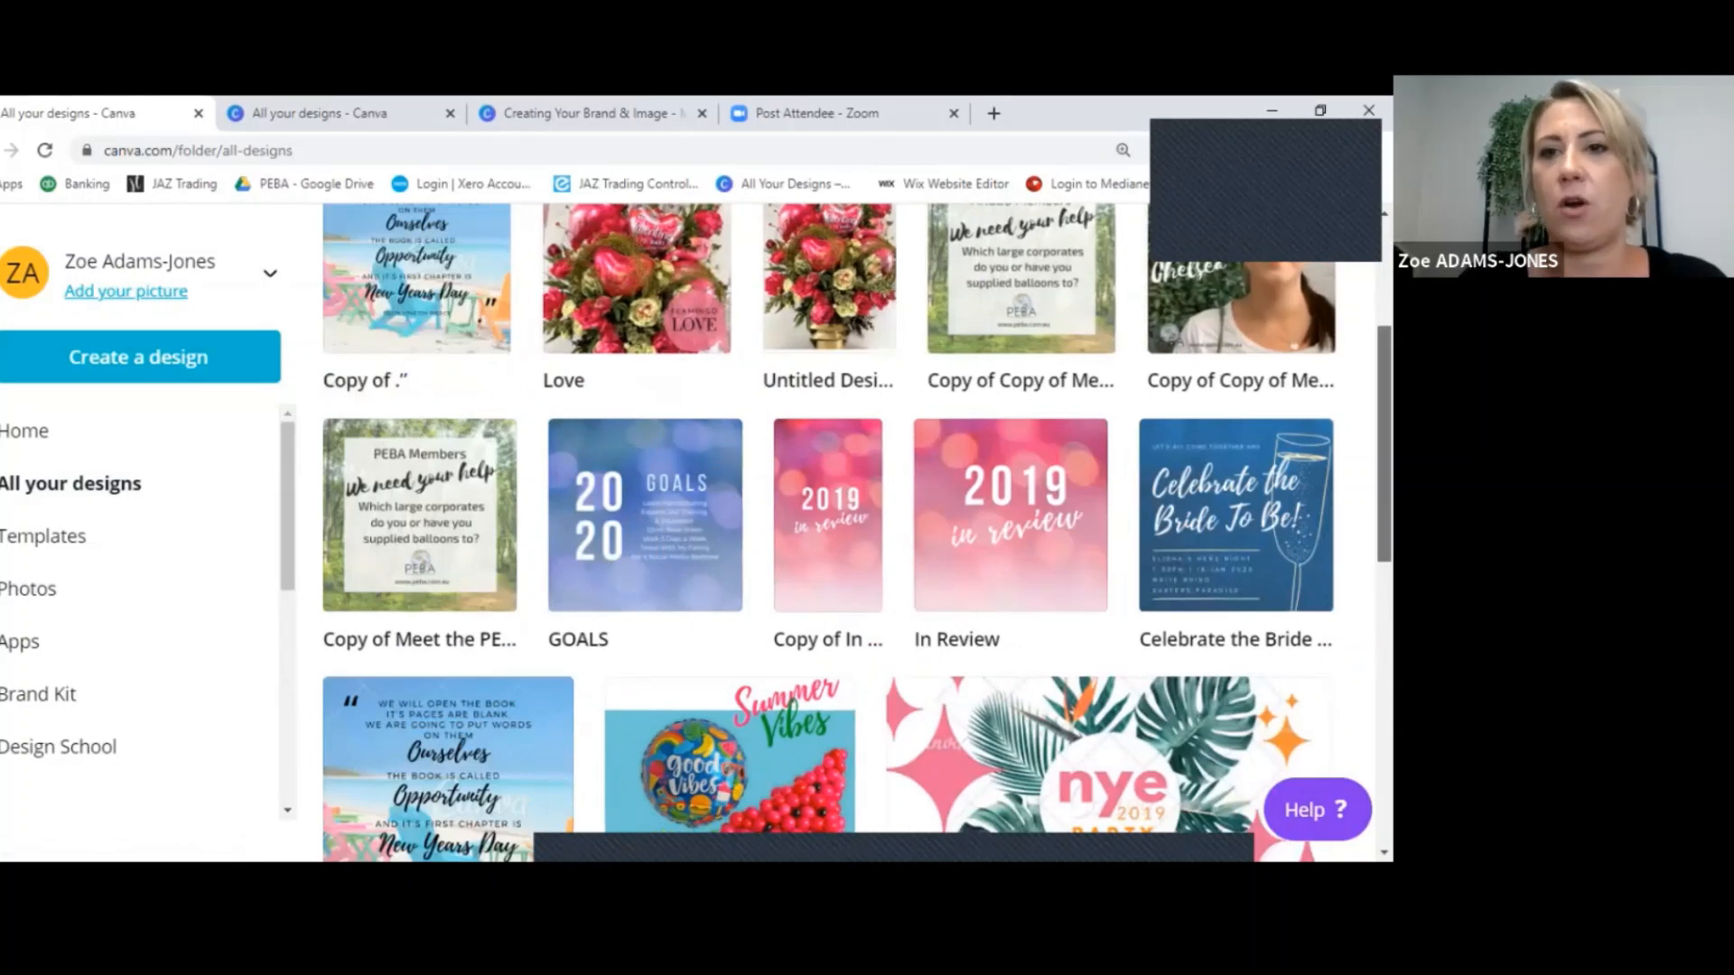
{"action": "scroll", "coordinate": [829, 533], "scroll_direction": "up", "scroll_amount": 3}
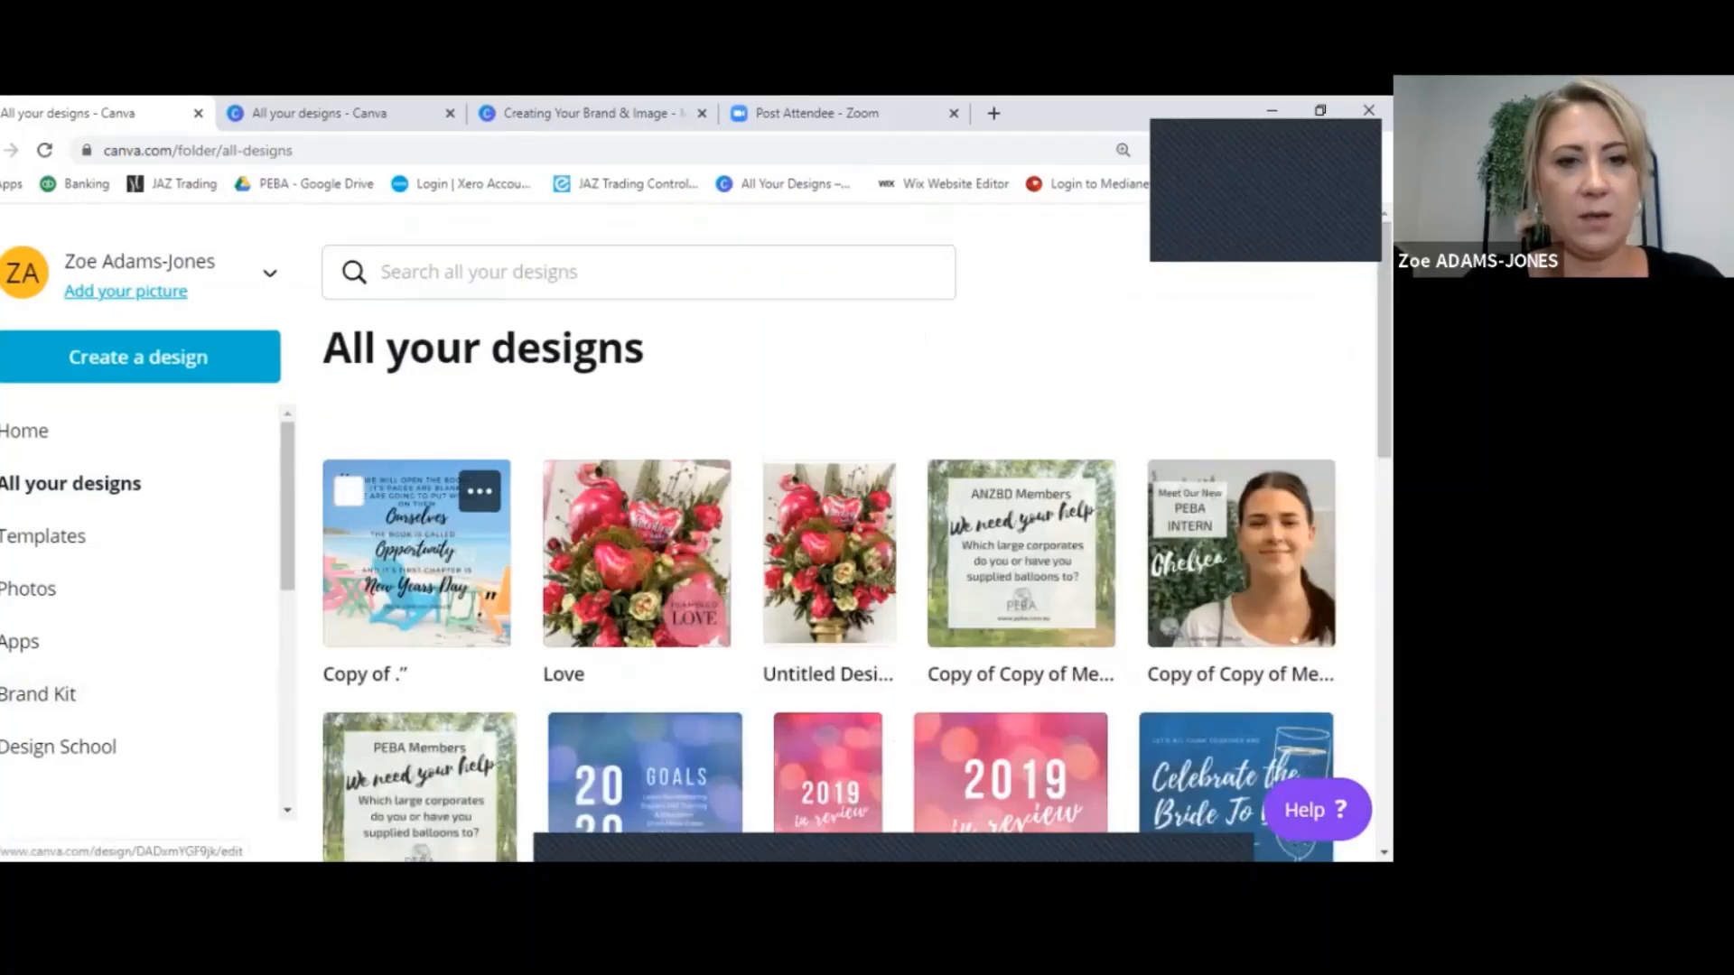
{"action": "left_click", "coordinate": [417, 553]}
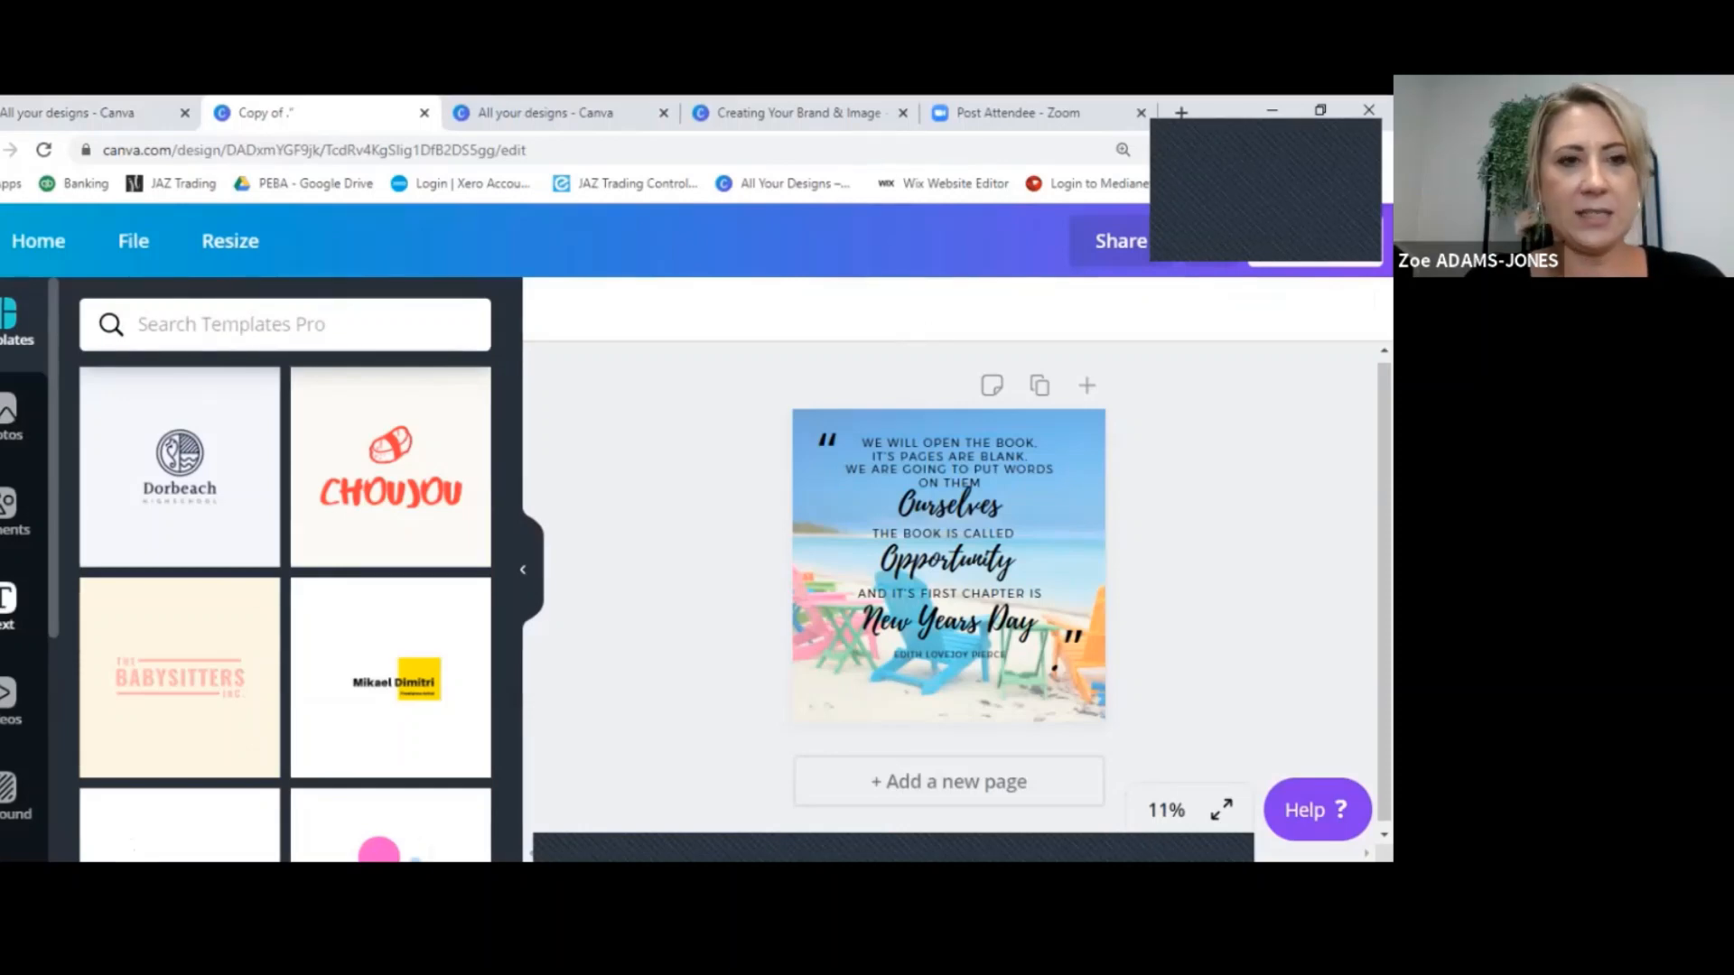
Browse the text font combinations and add the Marlborough Pinot Noir 2009 combination to the design
{"action": "left_click", "coordinate": [8, 601]}
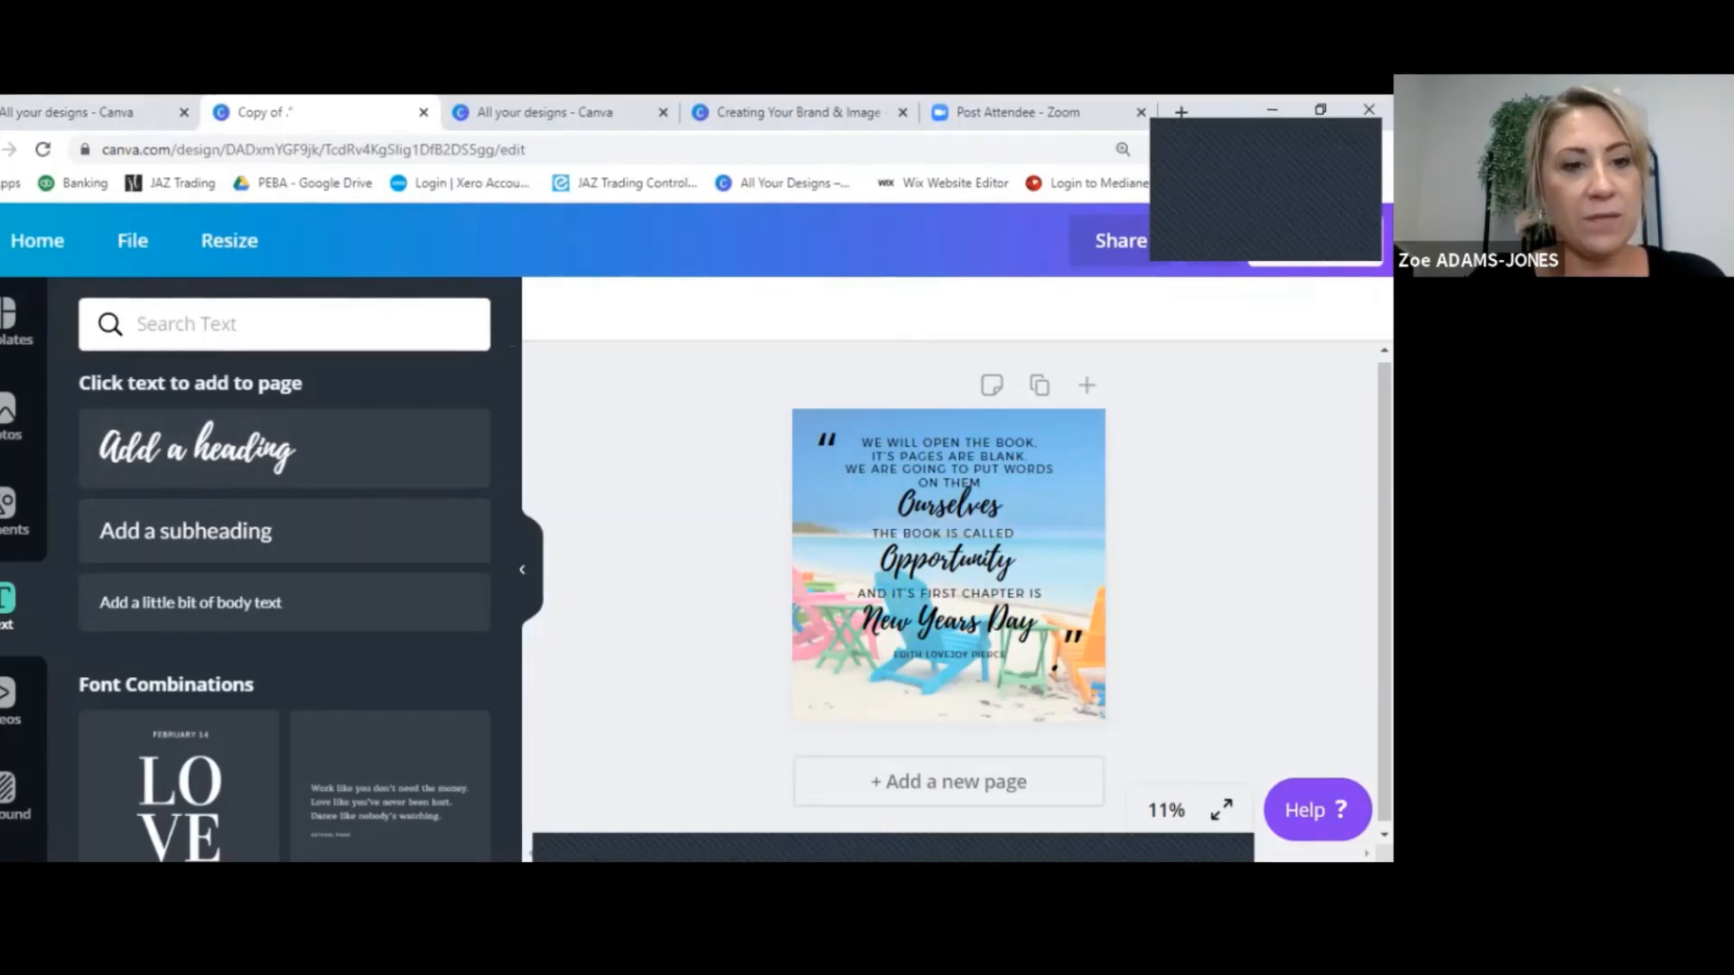
{"action": "scroll", "coordinate": [284, 609], "scroll_direction": "down", "scroll_amount": 5}
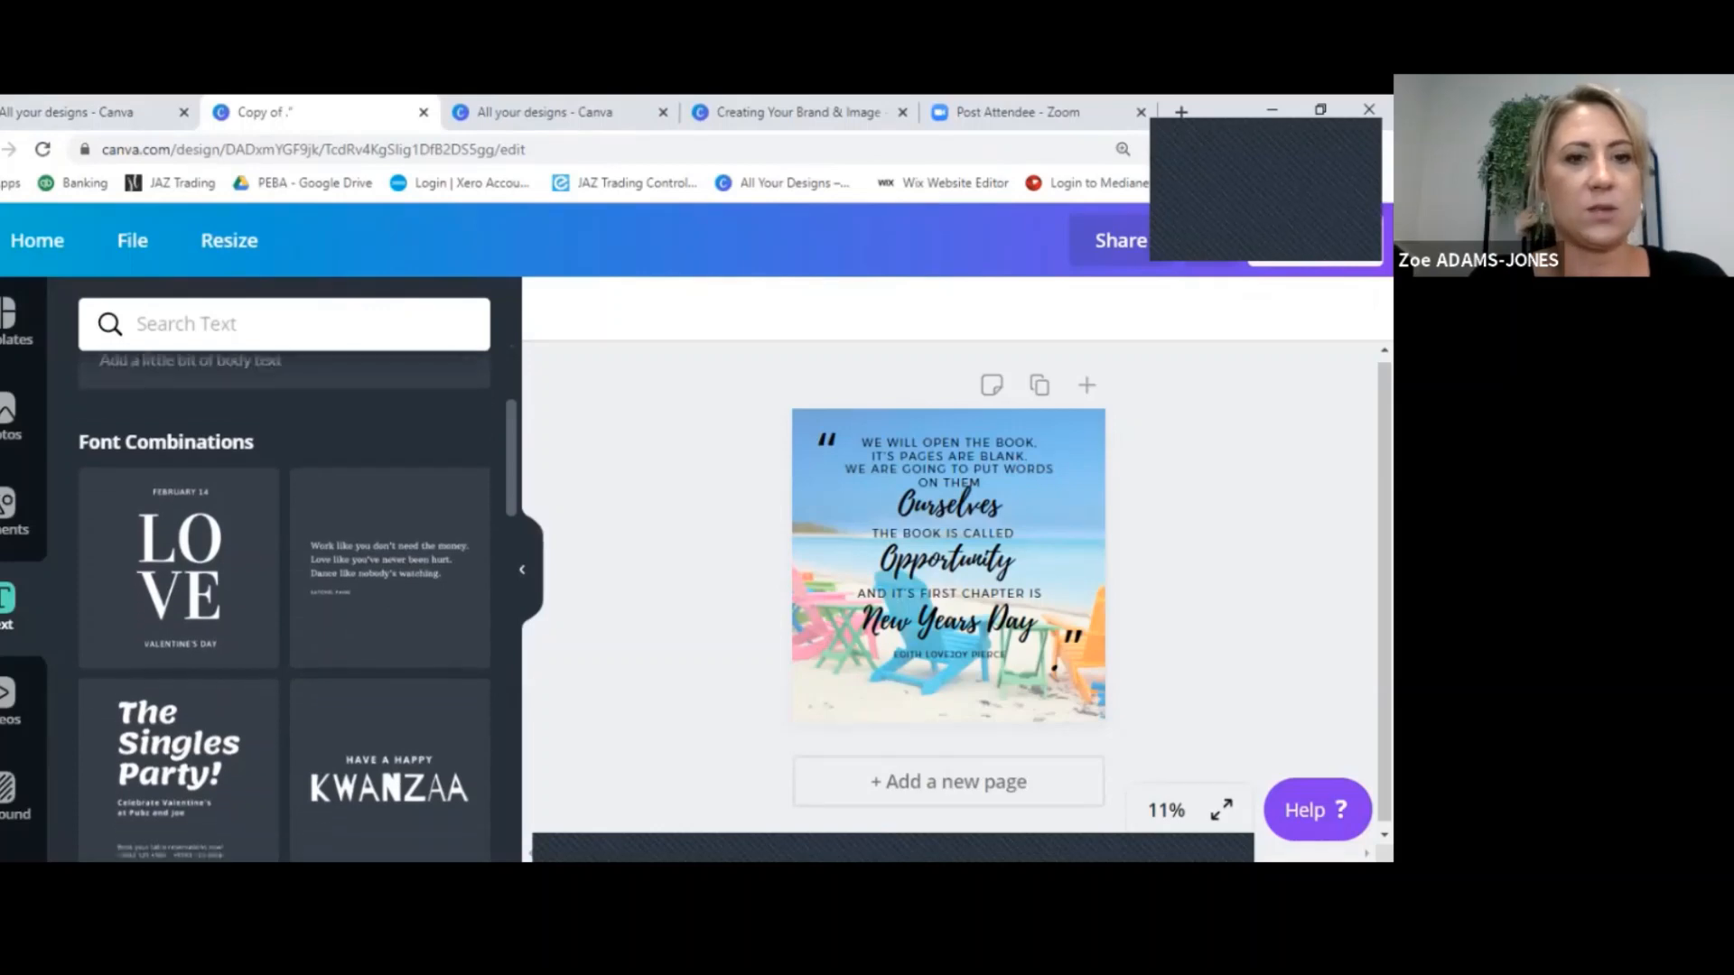
{"action": "scroll", "coordinate": [285, 610], "scroll_direction": "down", "scroll_amount": 3}
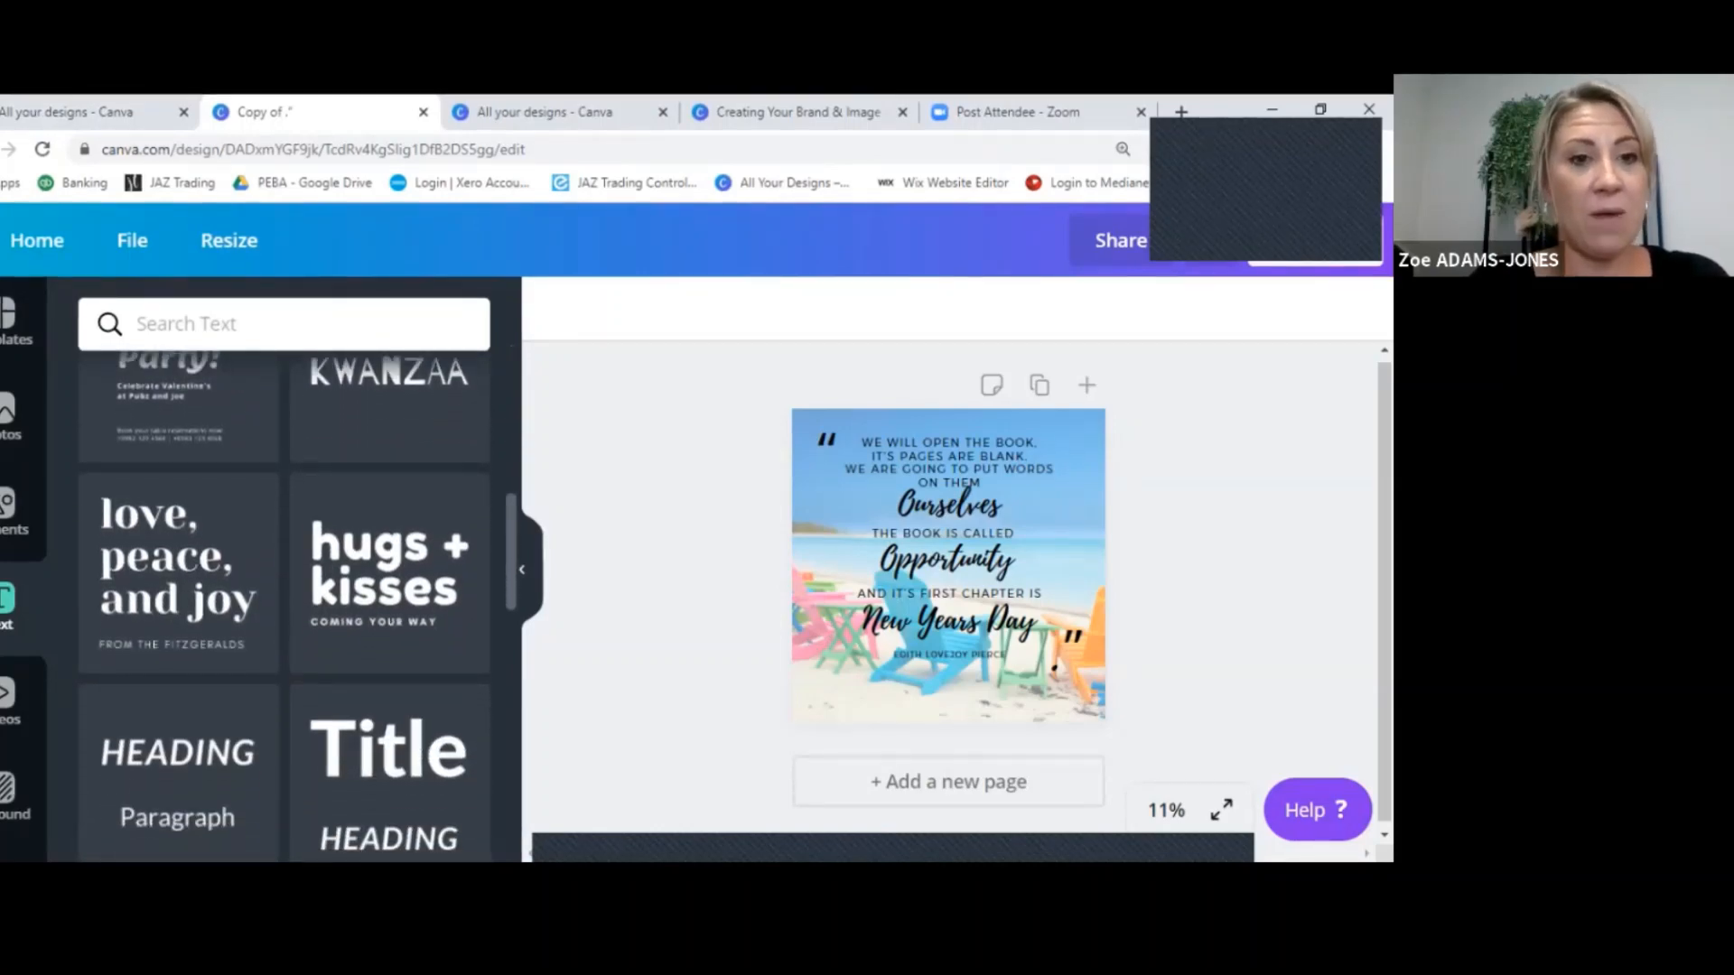
{"action": "scroll", "coordinate": [284, 601], "scroll_direction": "down", "scroll_amount": 4}
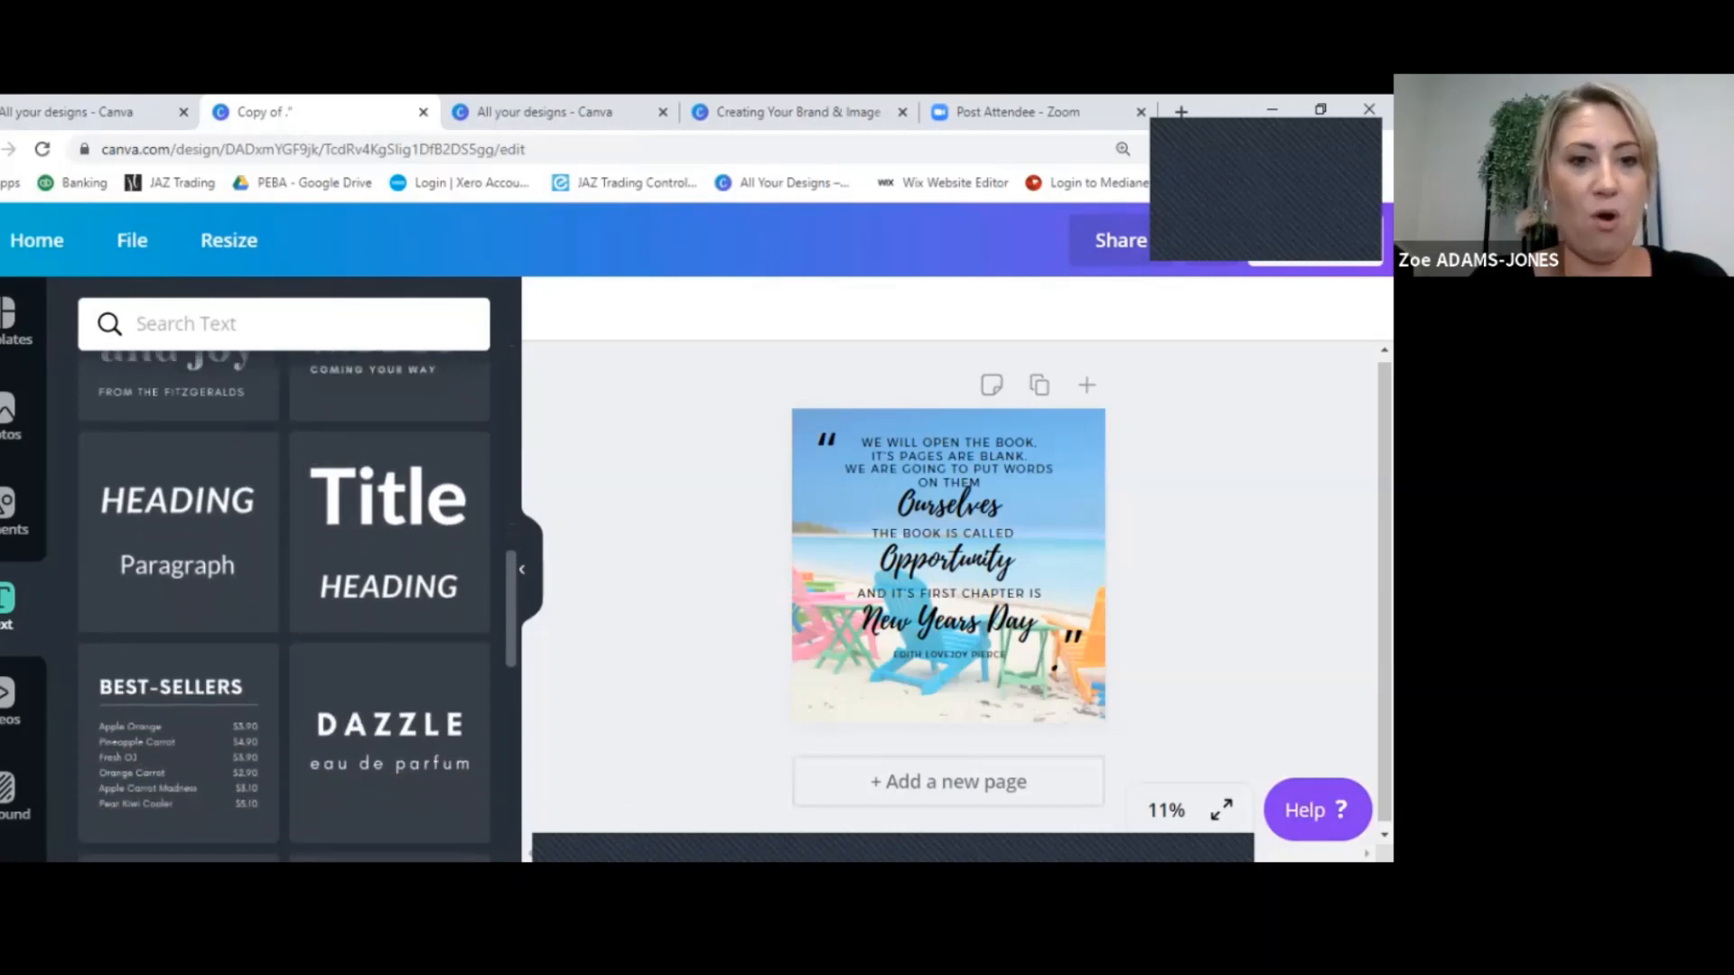
{"action": "scroll", "coordinate": [284, 601], "scroll_direction": "down", "scroll_amount": 3}
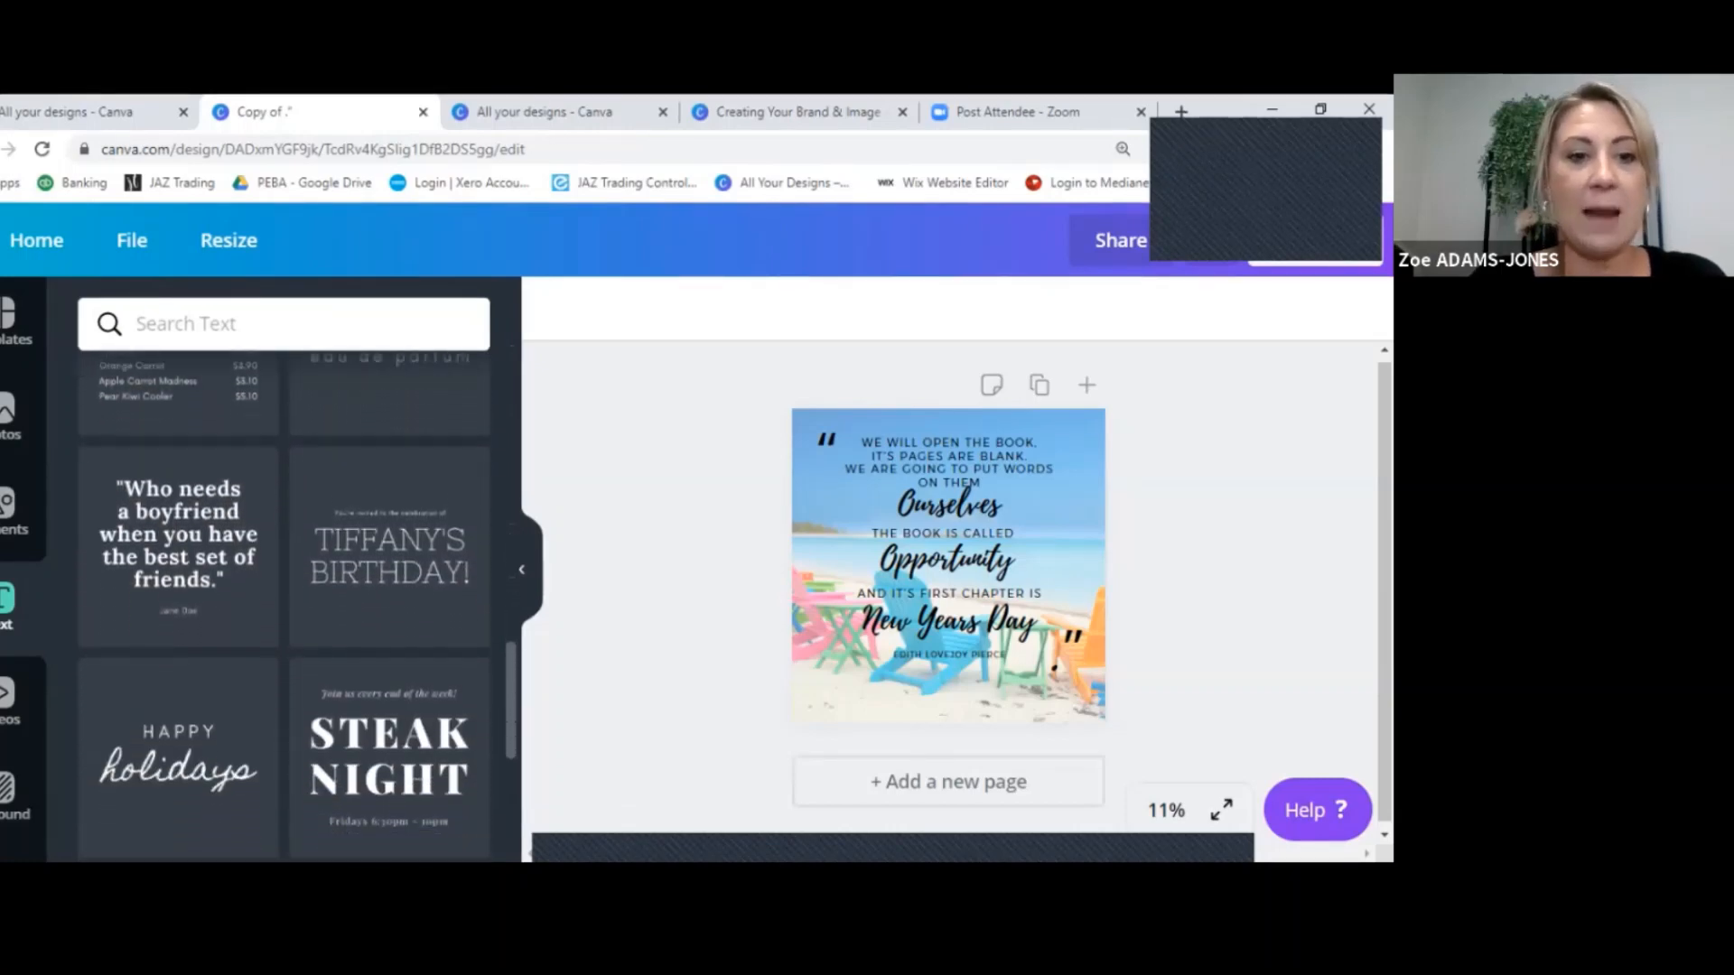
{"action": "scroll", "coordinate": [284, 601], "scroll_direction": "down", "scroll_amount": 4}
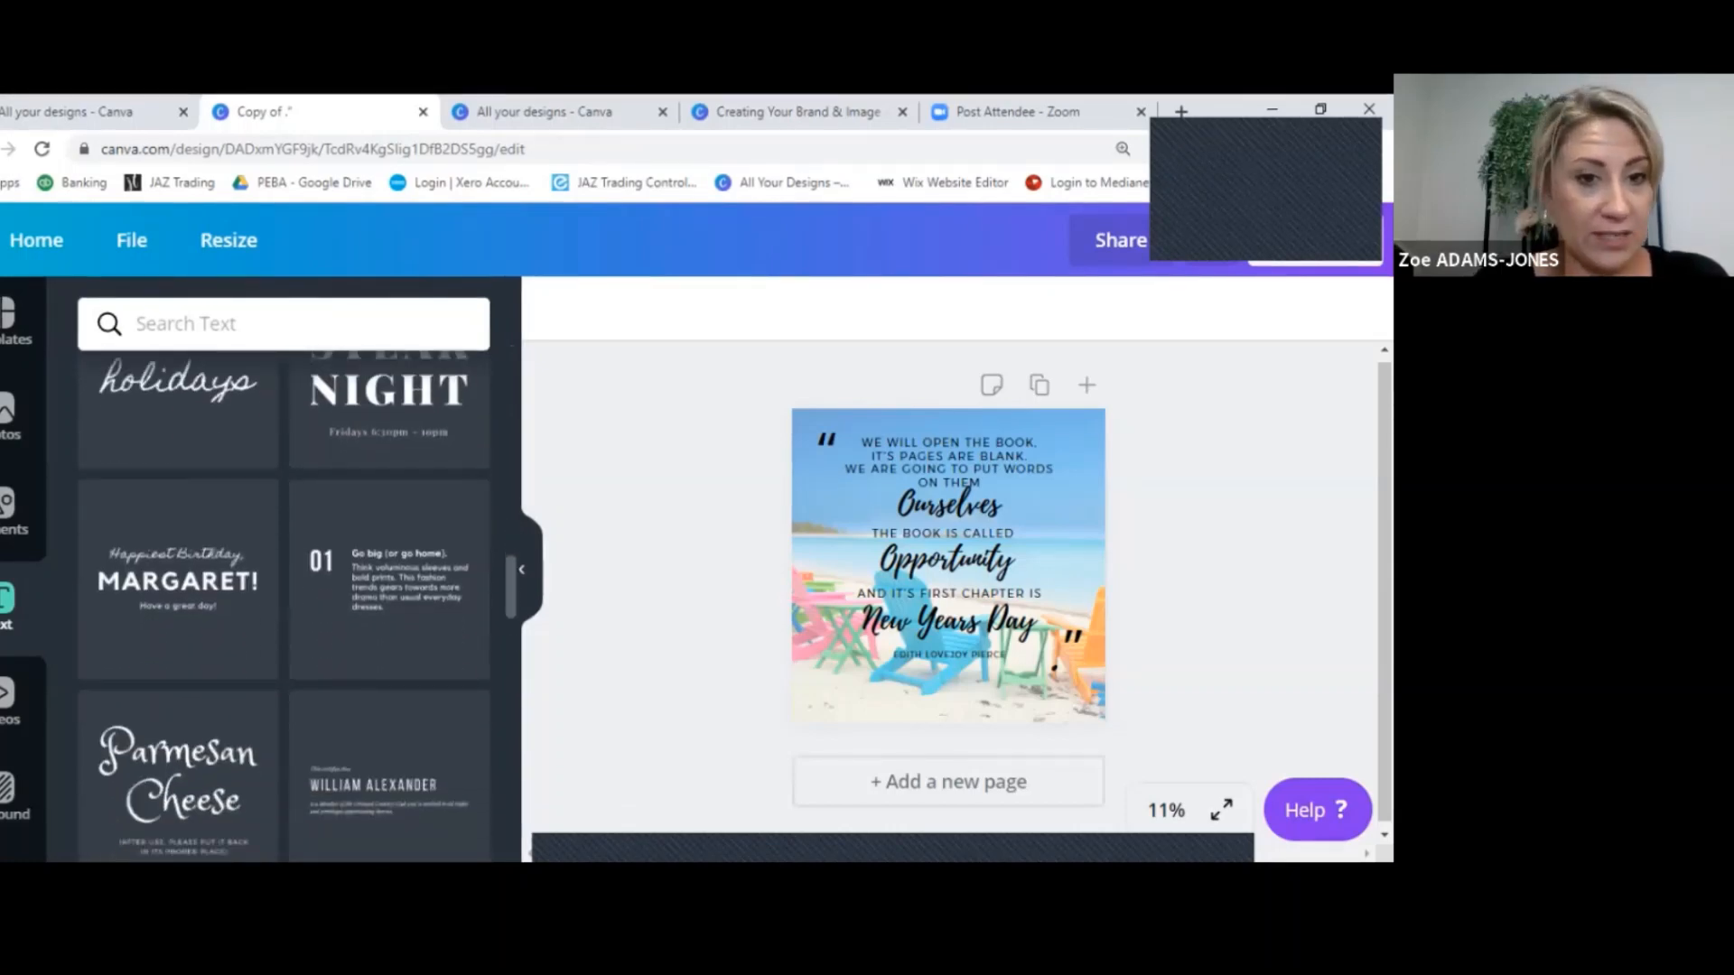
{"action": "scroll", "coordinate": [388, 578], "scroll_direction": "down", "scroll_amount": 2}
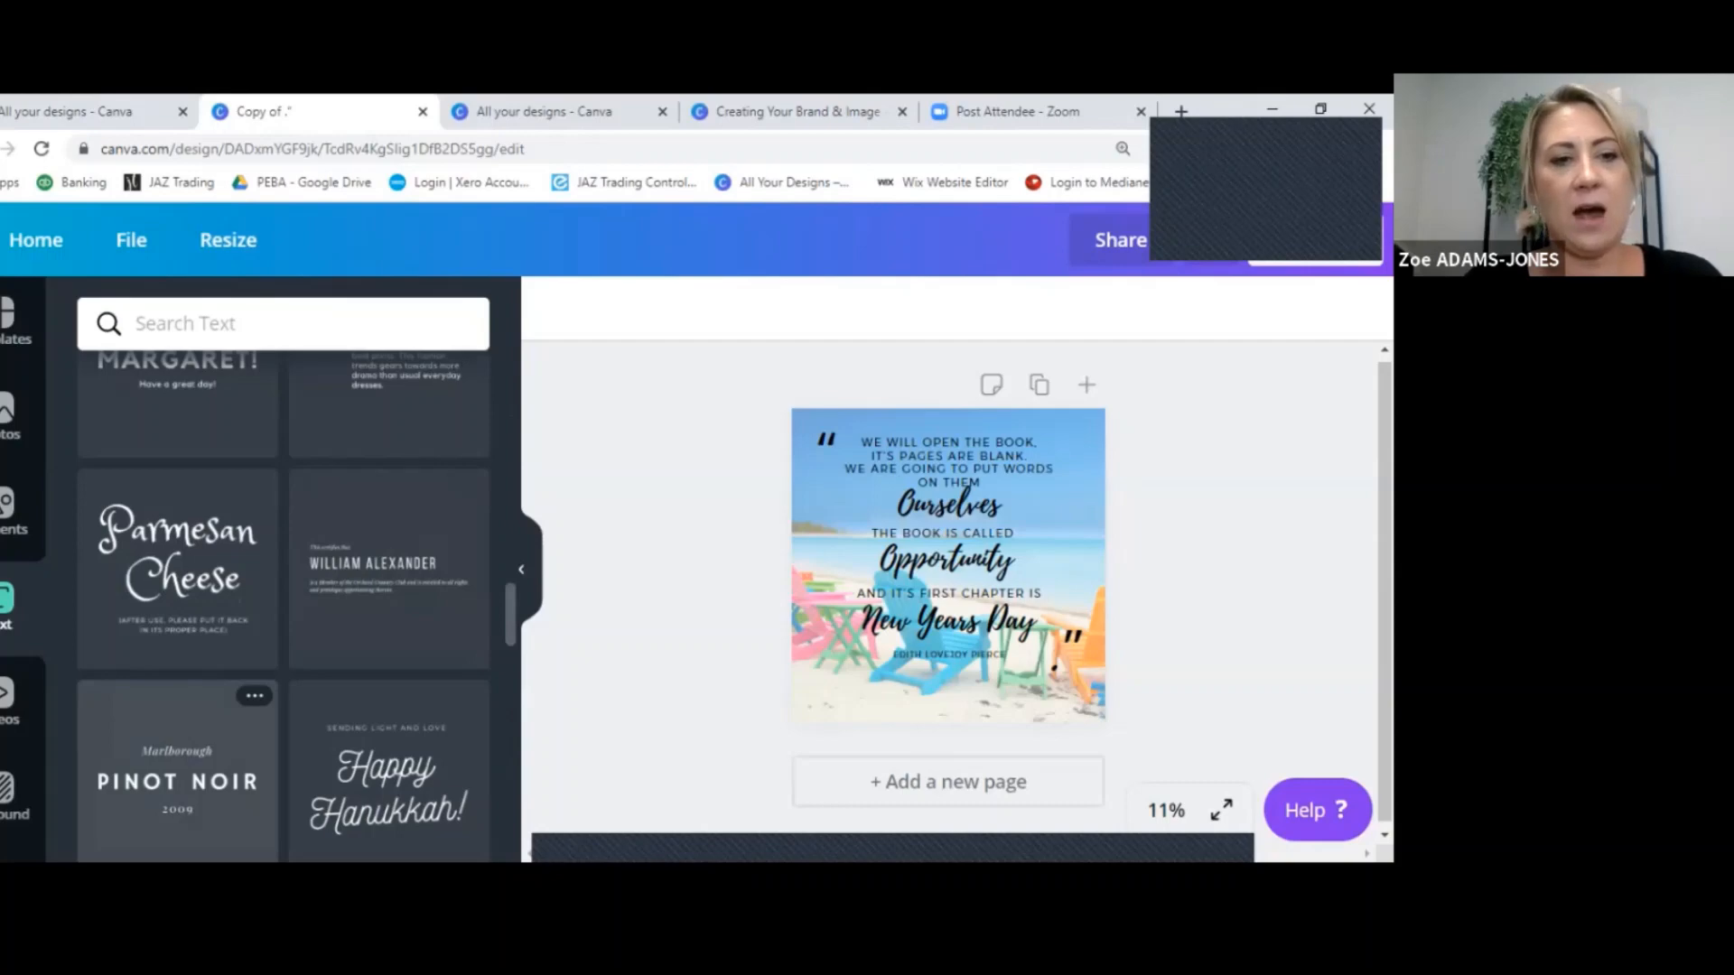
{"action": "left_click", "coordinate": [177, 767]}
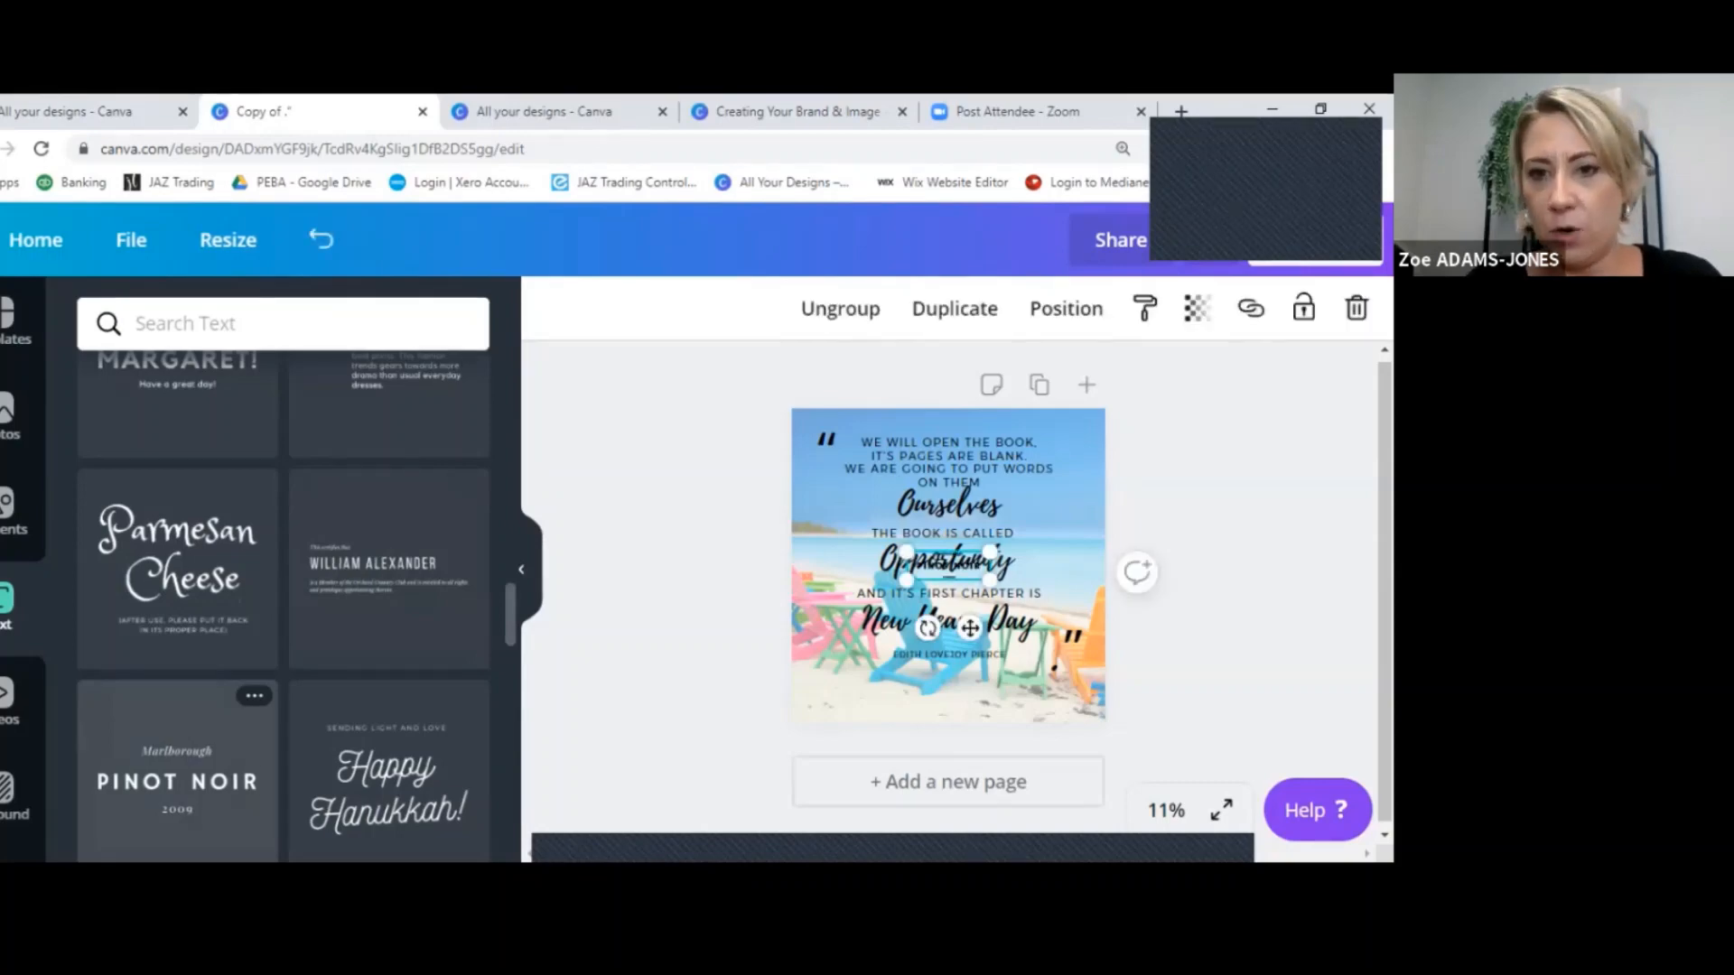
Enlarge the added Pinot Noir text group and delete the word "Ourselves" from the quote
{"action": "left_click_drag", "start_coordinate": [991, 580], "coordinate": [1147, 648]}
{"action": "left_click", "coordinate": [949, 504]}
{"action": "key", "text": "Delete"}
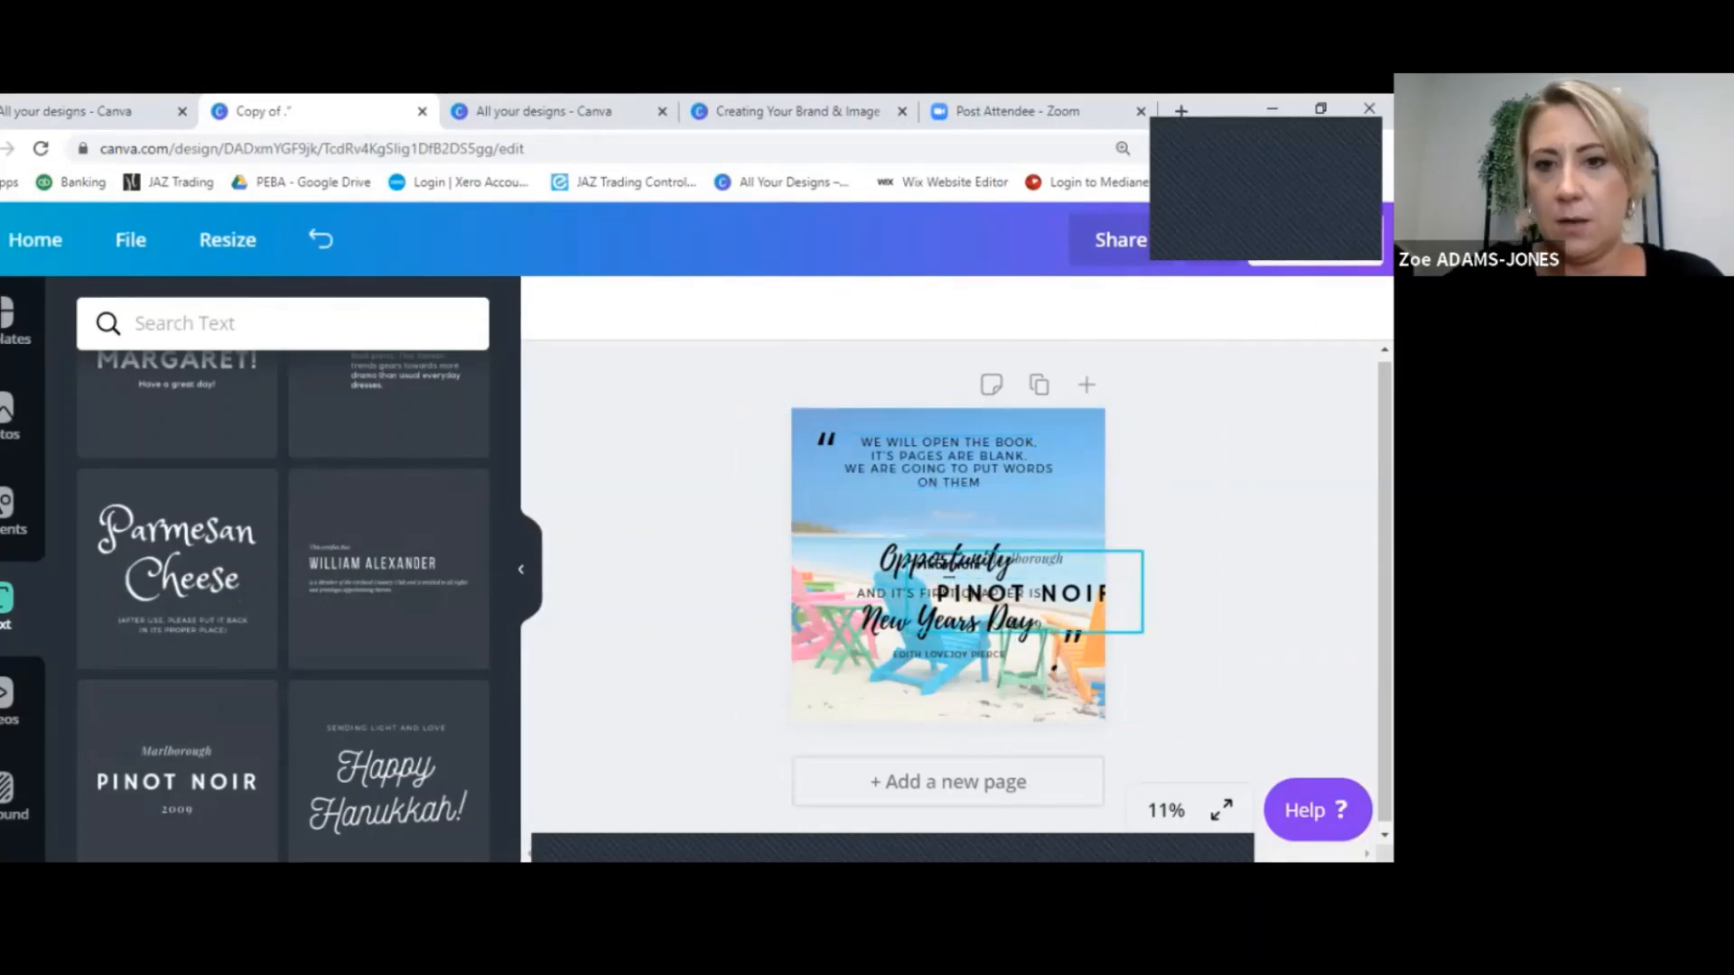
Shift the enlarged Pinot Noir text towards the design's right edge and delete the word "Opportunity" from the quote
{"action": "left_click", "coordinate": [1020, 596]}
{"action": "left_click_drag", "start_coordinate": [1021, 596], "coordinate": [1100, 602]}
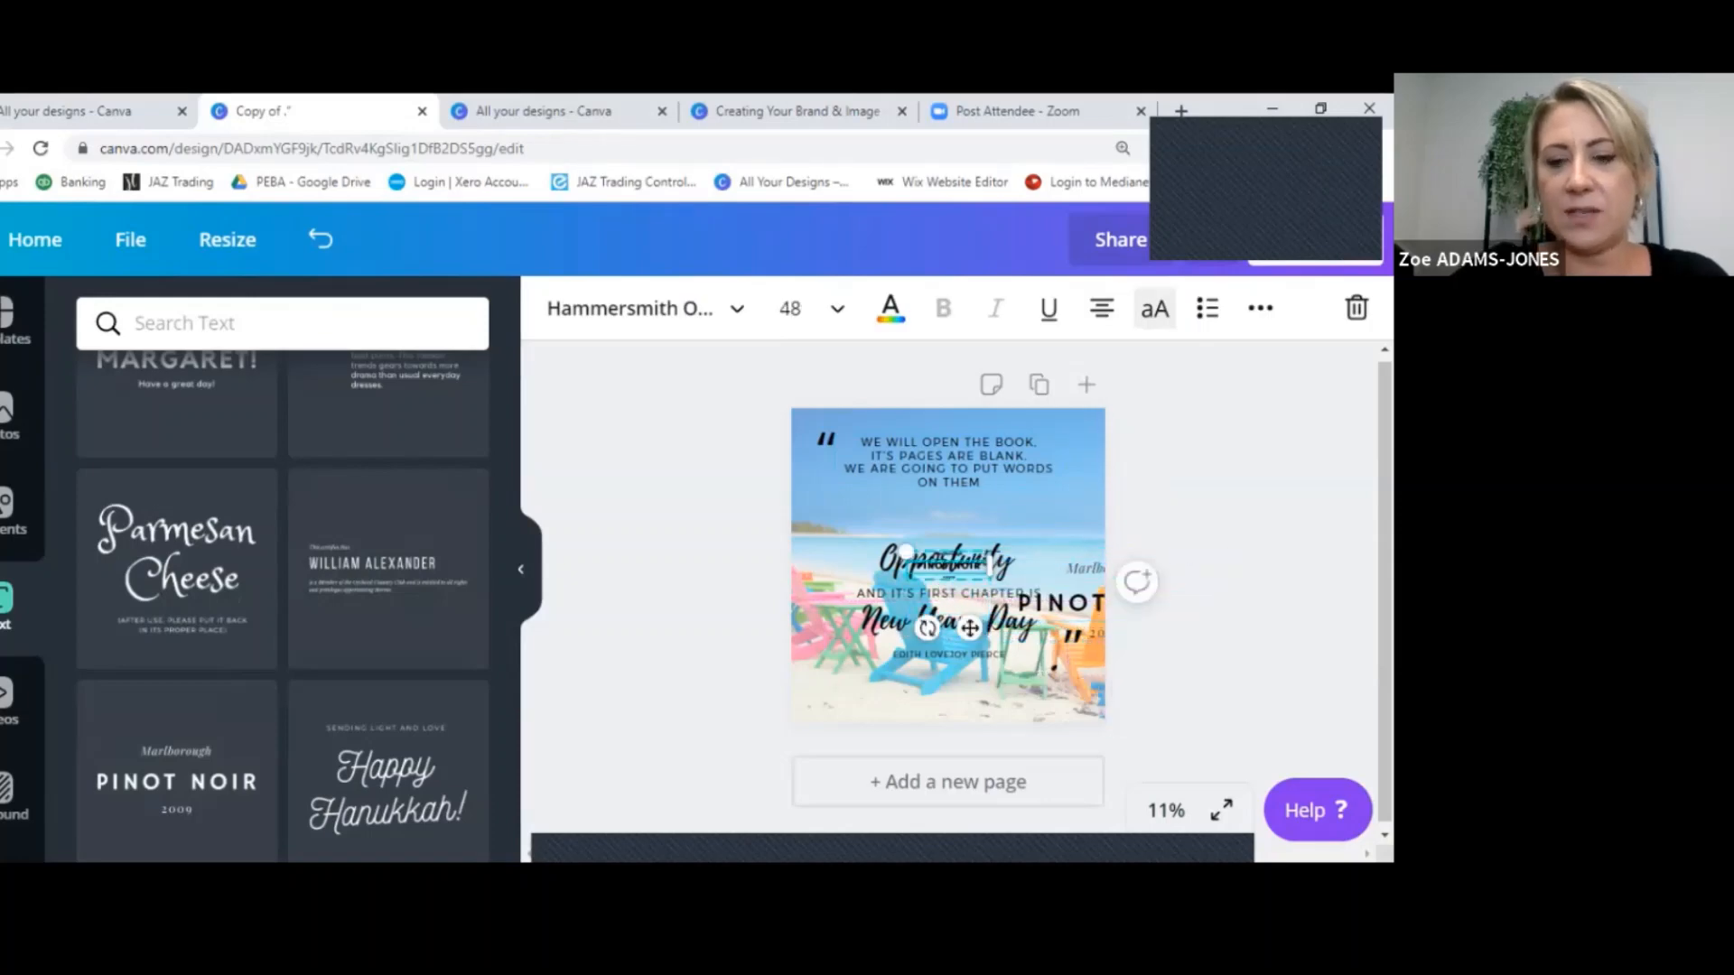
{"action": "left_click_drag", "start_coordinate": [969, 628], "coordinate": [1068, 792]}
{"action": "left_click_drag", "start_coordinate": [1017, 559], "coordinate": [1015, 559]}
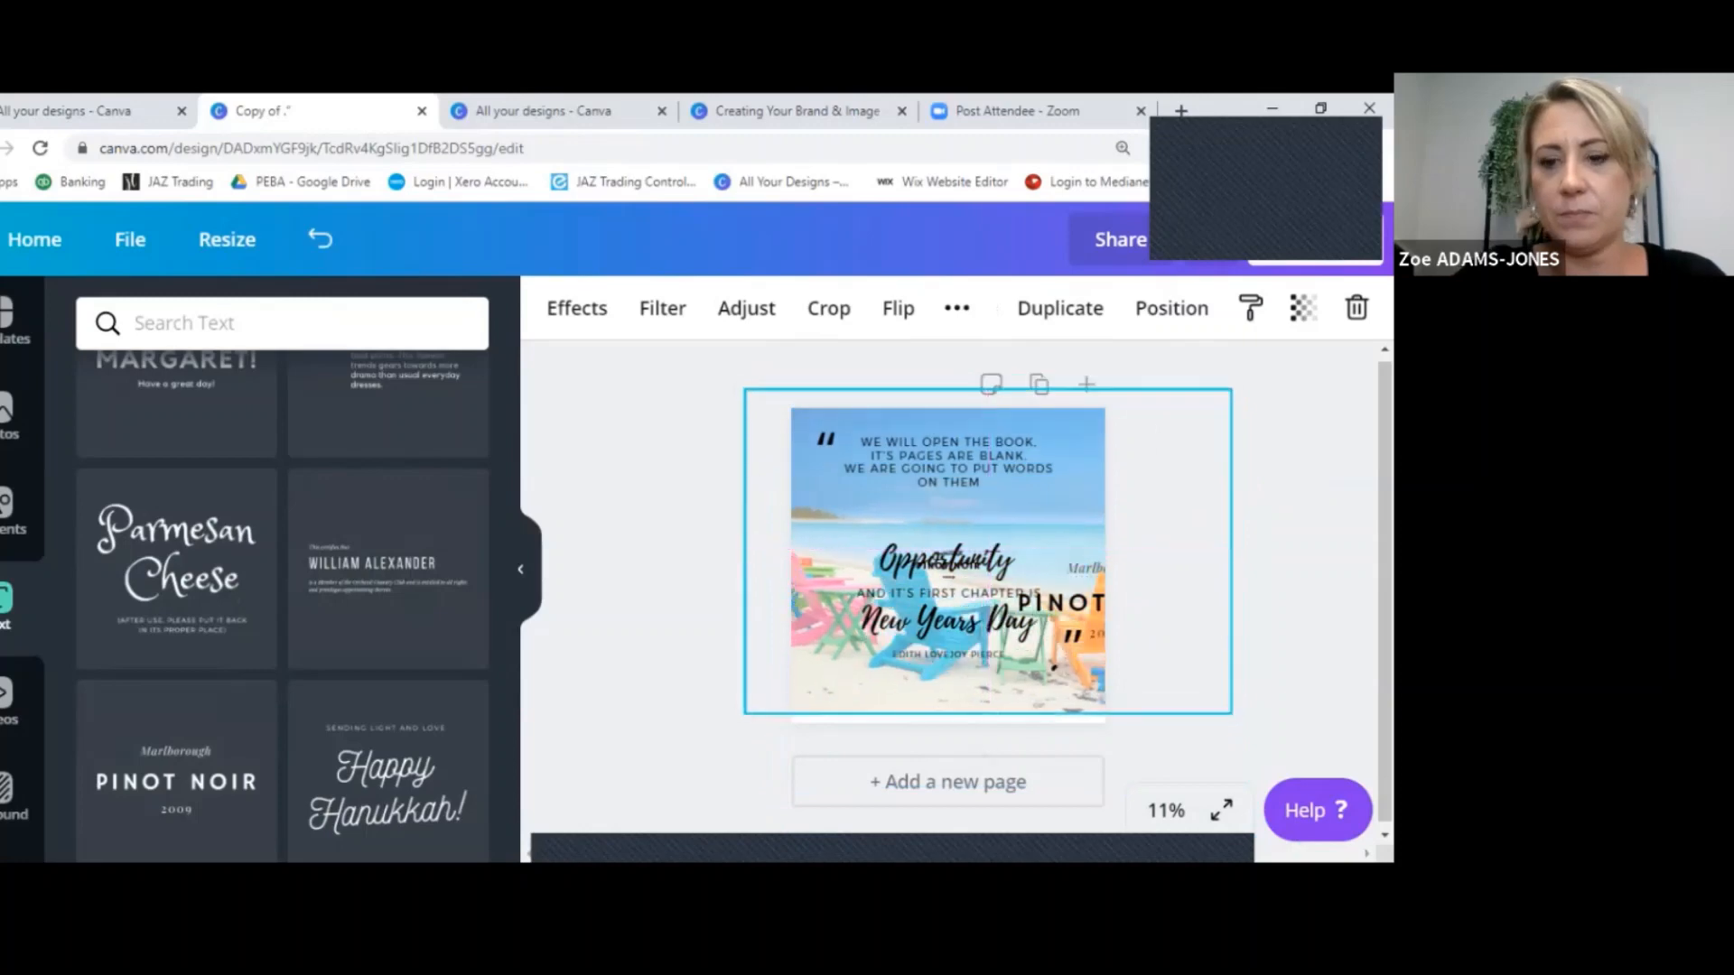
{"action": "left_click", "coordinate": [1015, 559]}
{"action": "key", "text": "Delete"}
{"action": "left_click", "coordinate": [947, 566]}
{"action": "key", "text": "Delete"}
{"action": "left_click", "coordinate": [948, 566]}
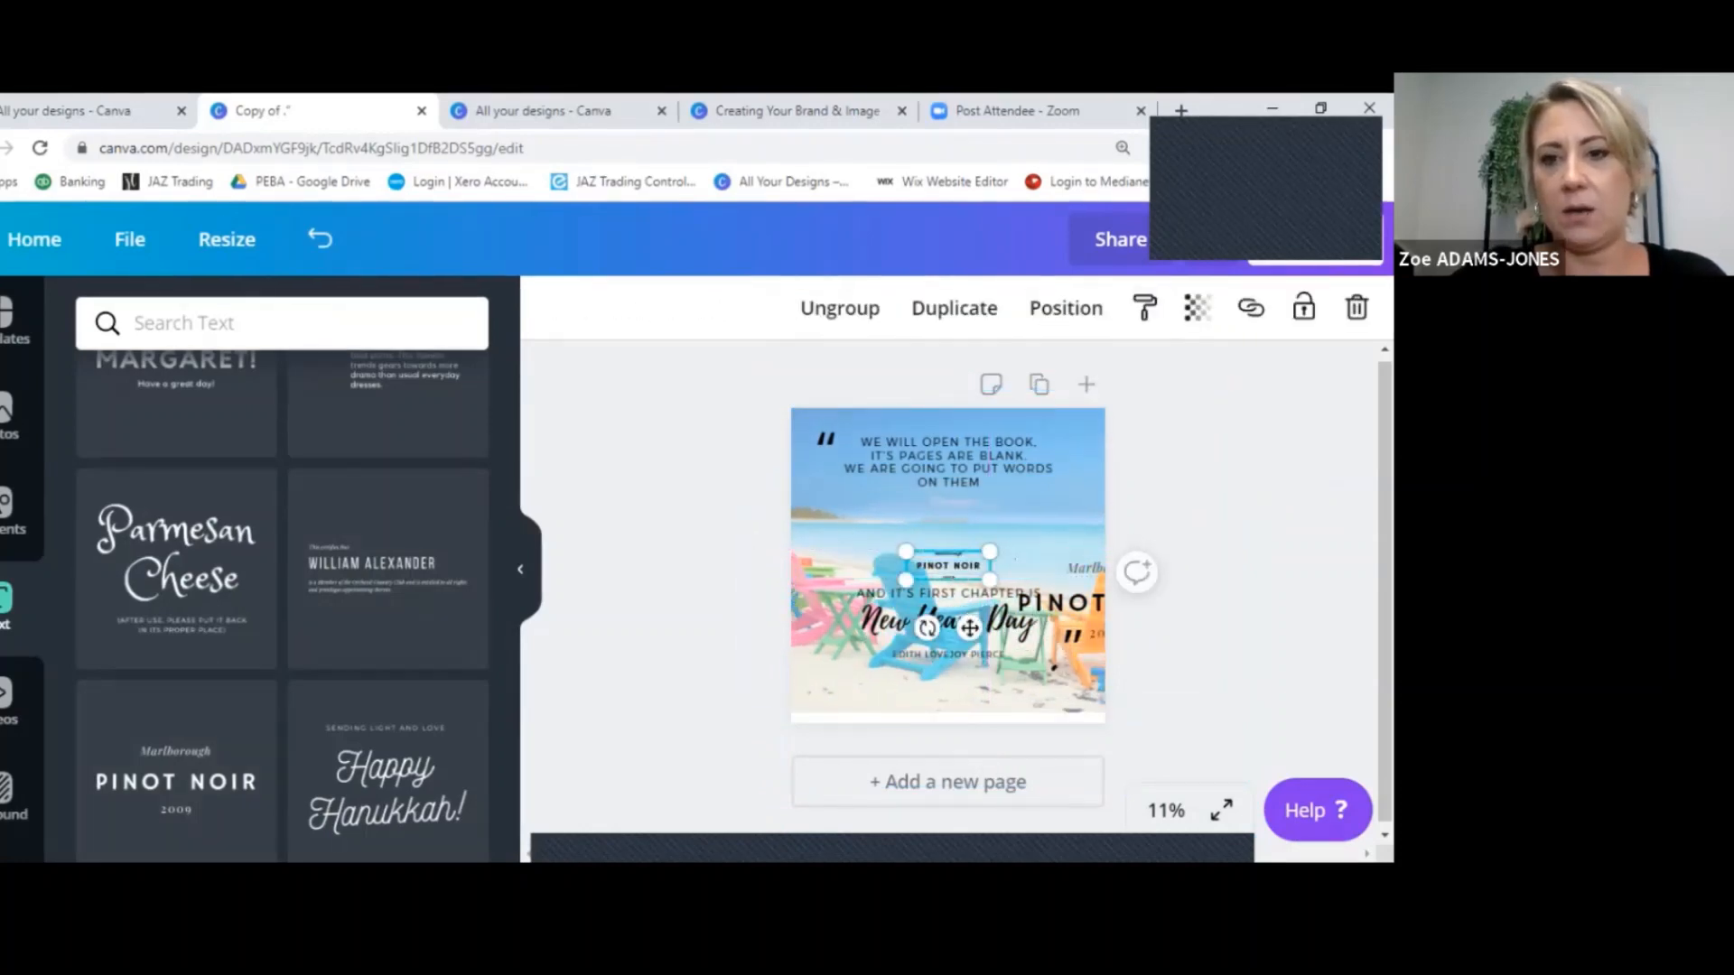
{"action": "left_click", "coordinate": [948, 566]}
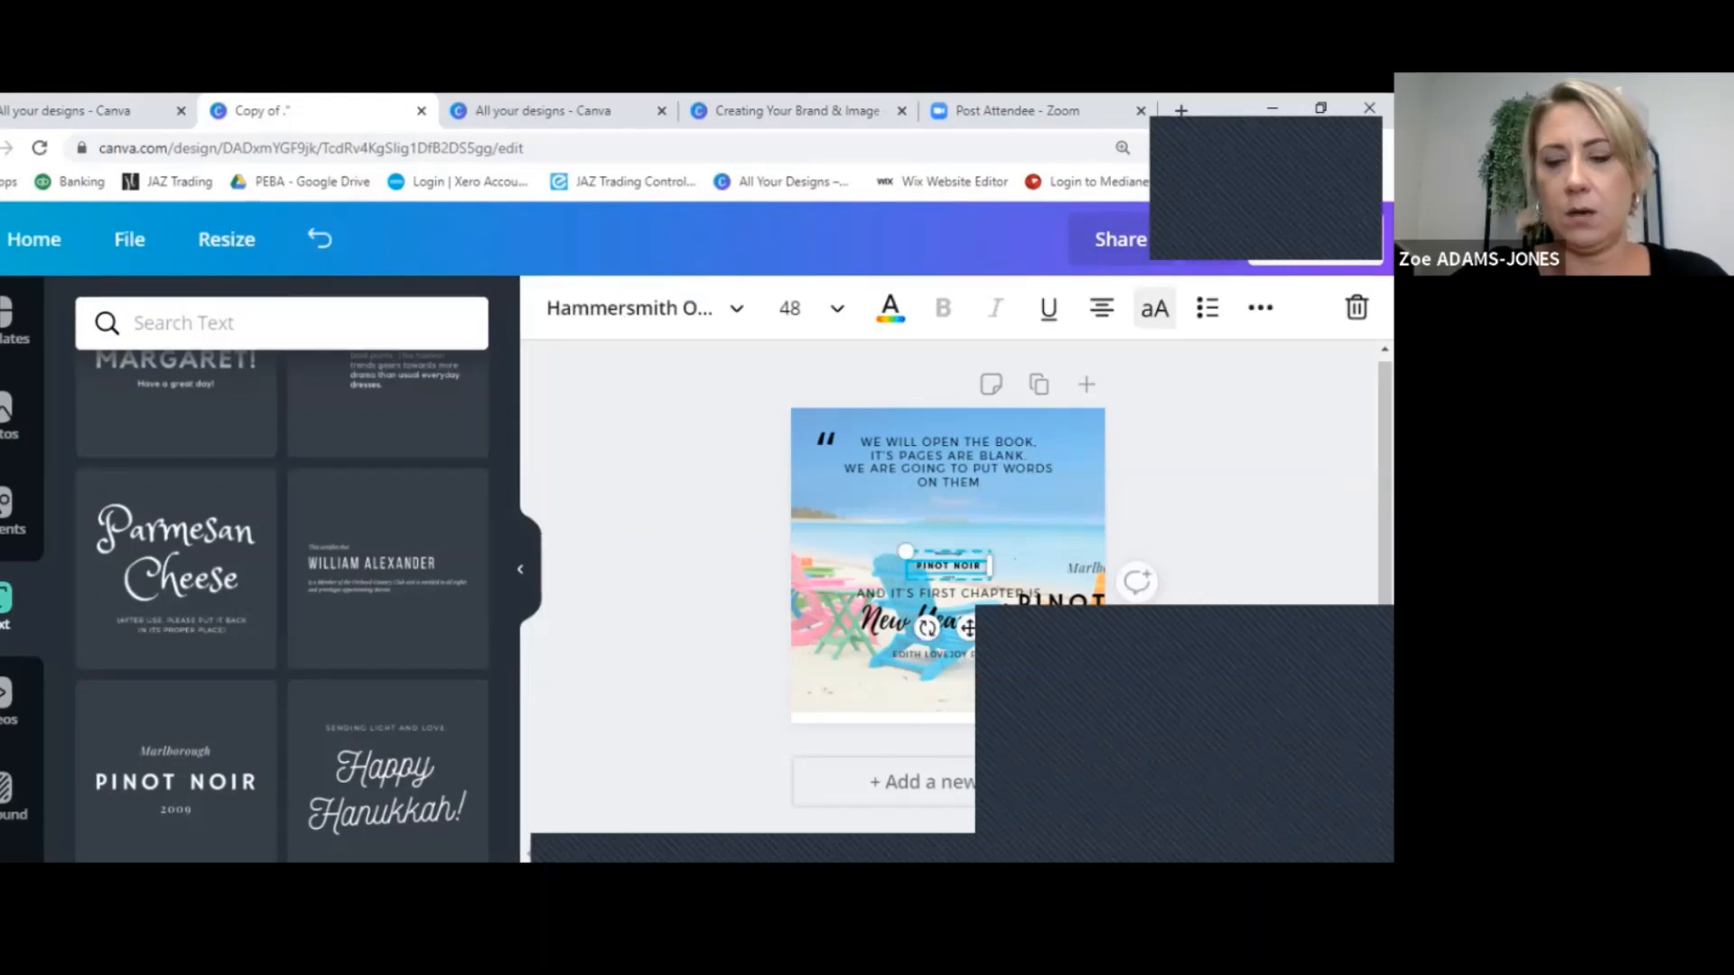
{"action": "left_click", "coordinate": [948, 577]}
{"action": "key", "text": "Escape"}
{"action": "key", "text": "Escape"}
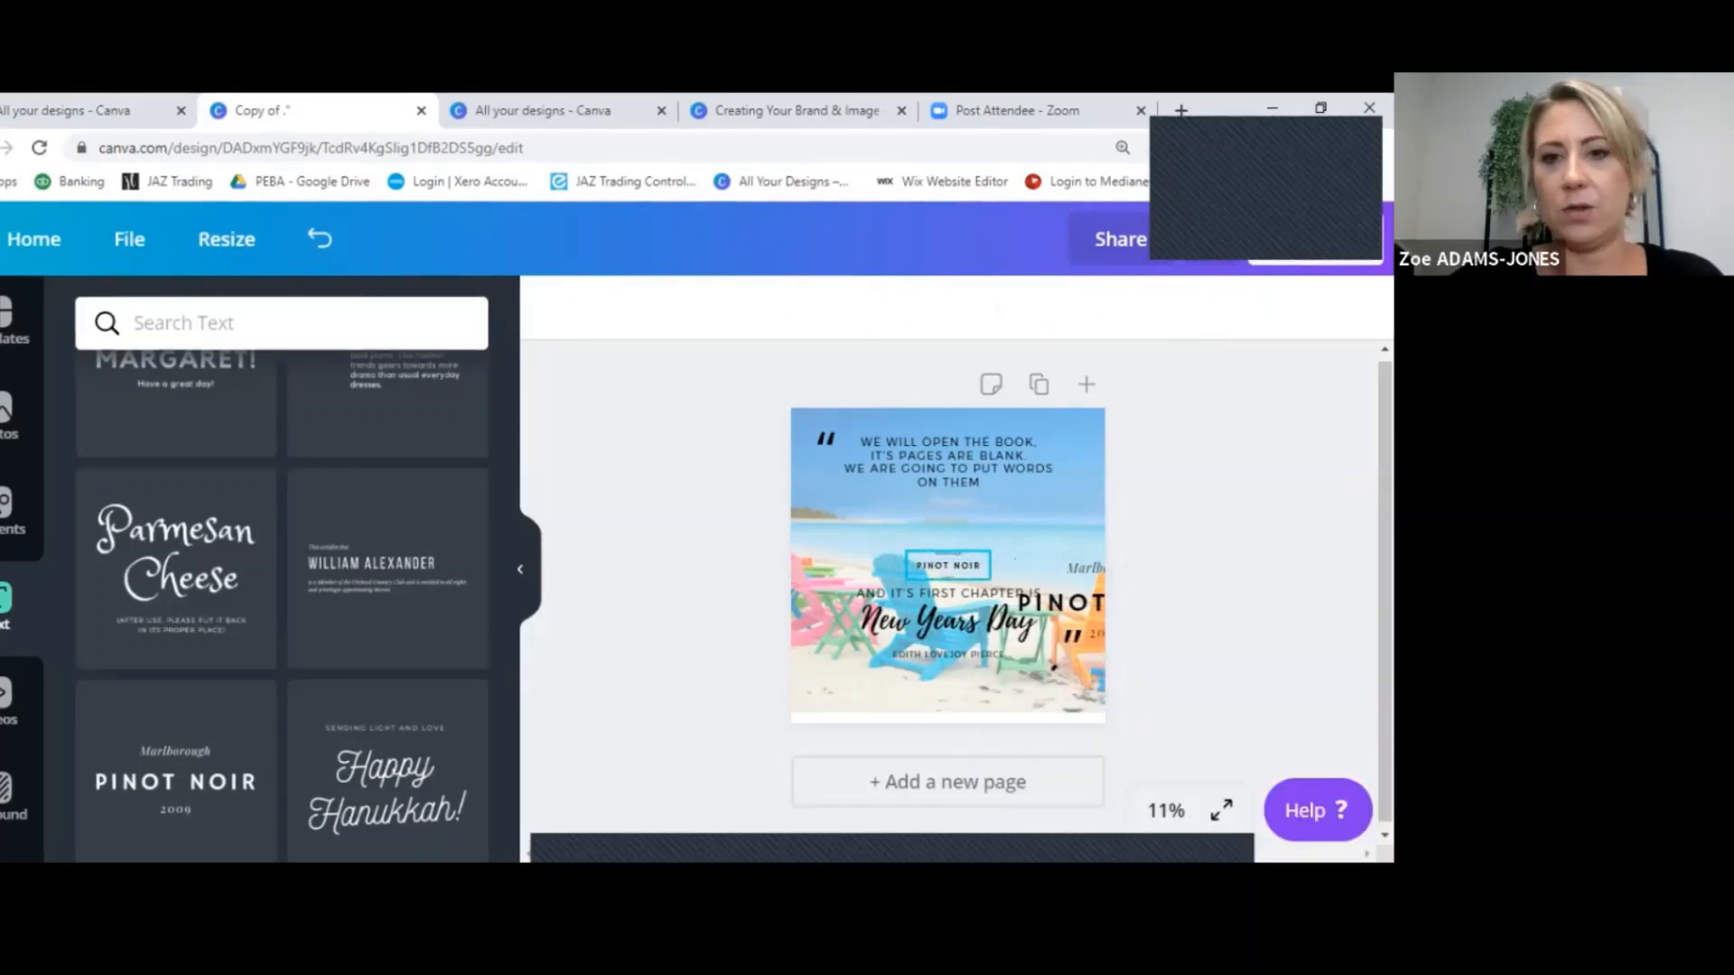
Move the enlarged Pinot Noir text to the middle of the design and delete the "New Years Day" and quote author lines
{"action": "left_click_drag", "start_coordinate": [1061, 602], "coordinate": [907, 552]}
{"action": "left_click", "coordinate": [946, 620]}
{"action": "key", "text": "Delete"}
{"action": "left_click", "coordinate": [952, 583]}
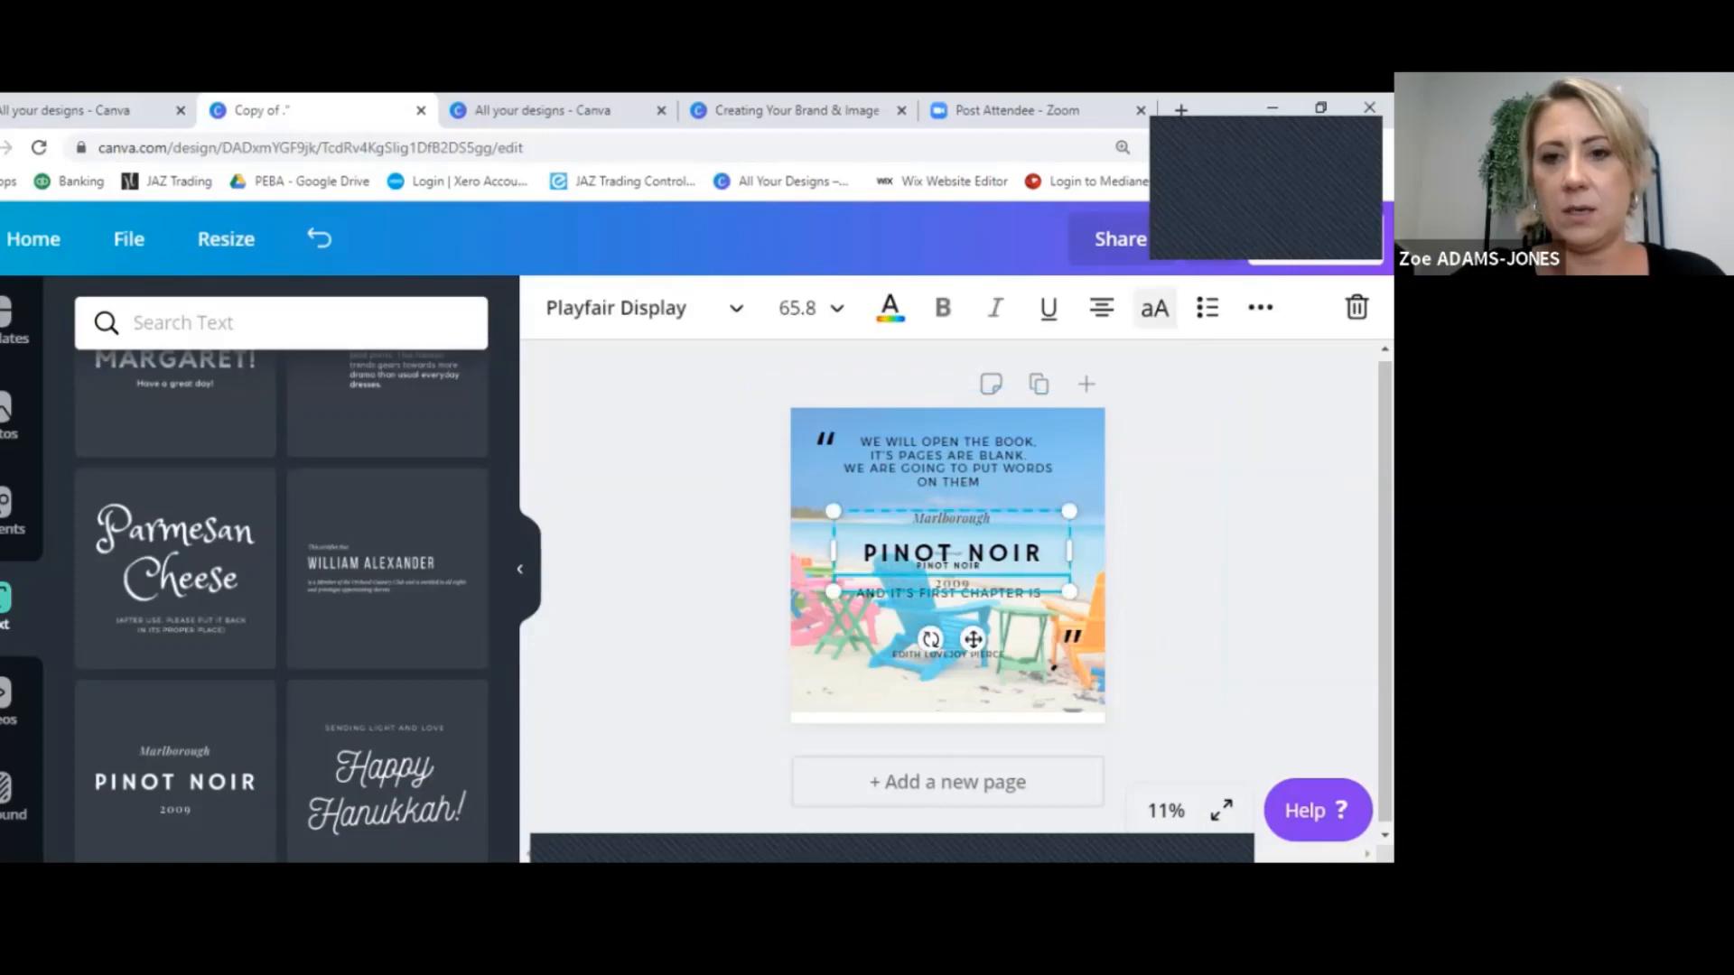
{"action": "left_click", "coordinate": [948, 654]}
{"action": "key", "text": "Delete"}
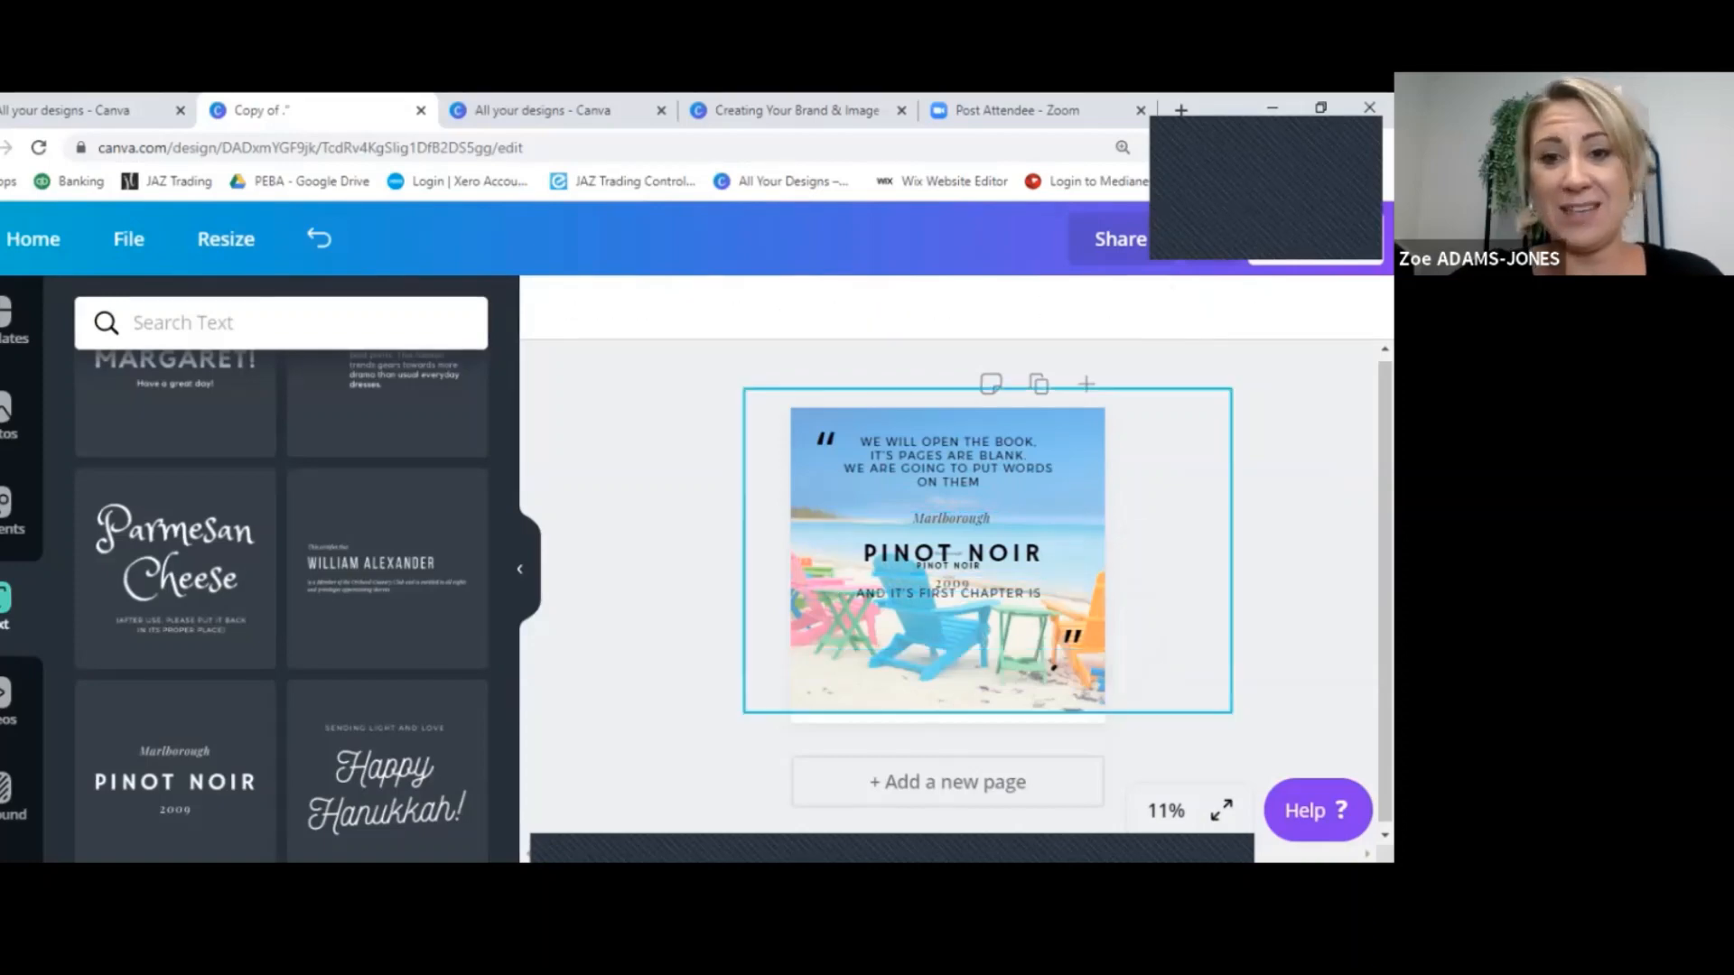
Delete the "And it's first chapter is" line and move the enlarged Pinot Noir text down over the beach chairs
{"action": "left_click", "coordinate": [947, 594]}
{"action": "key", "text": "Delete"}
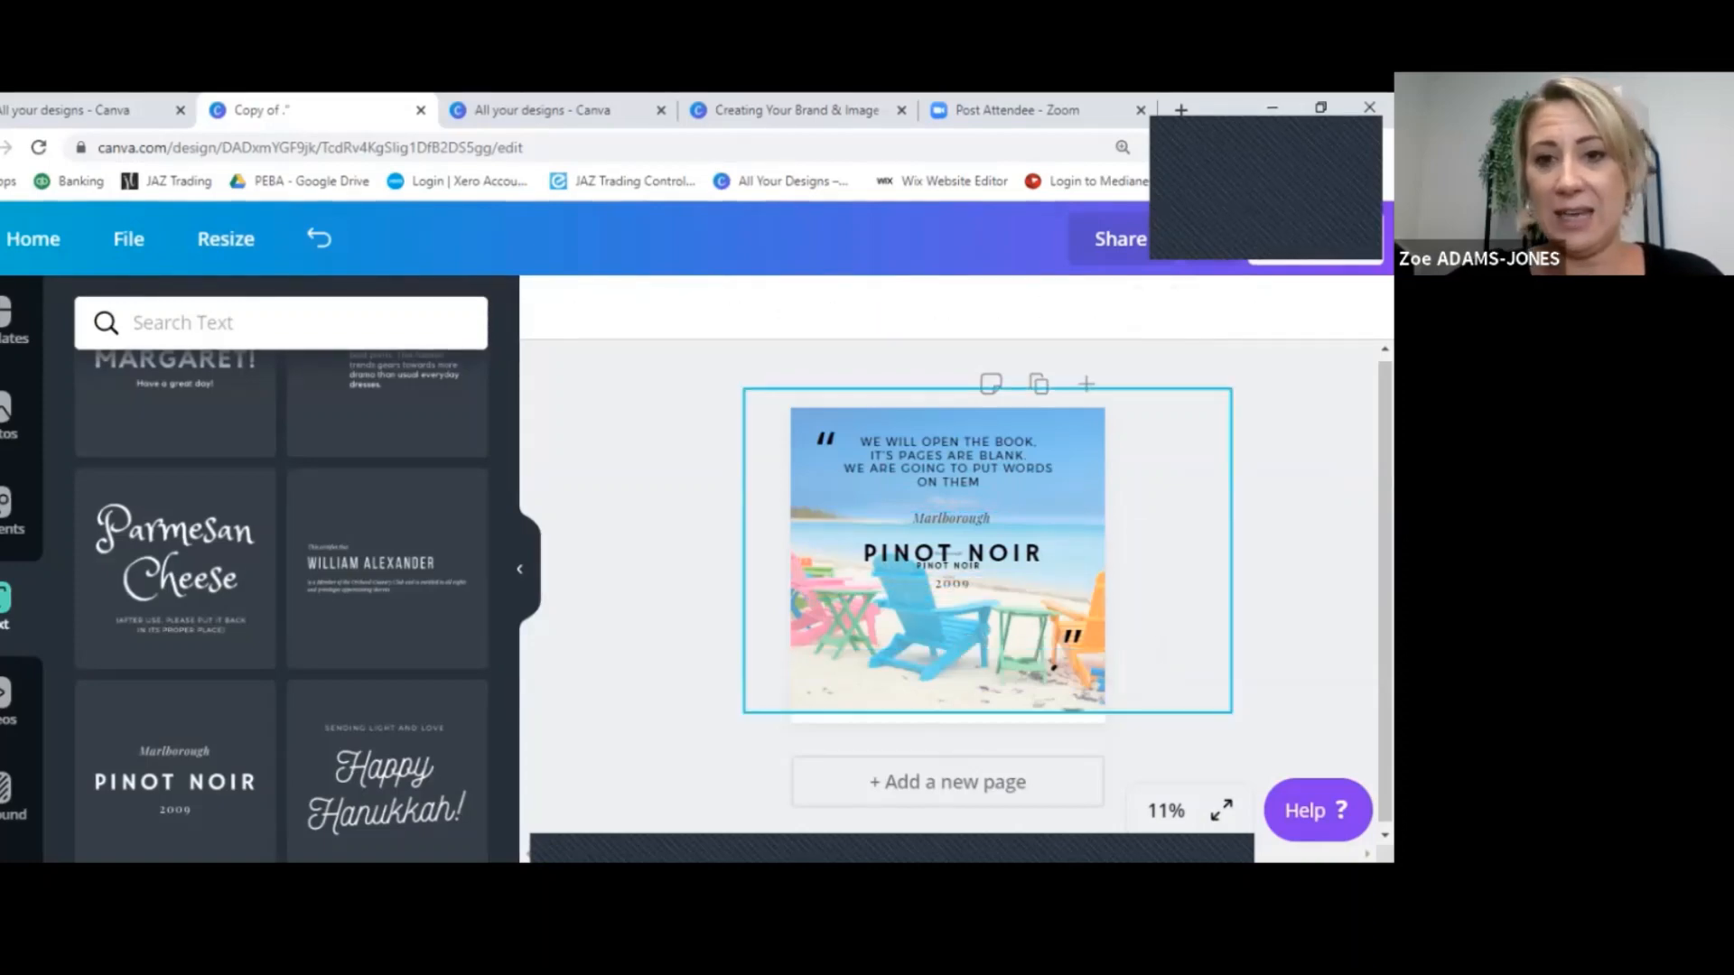
{"action": "left_click_drag", "start_coordinate": [951, 553], "coordinate": [956, 655]}
Remove the small duplicate Pinot Noir text group from the middle of the design
{"action": "left_click", "coordinate": [947, 566]}
{"action": "left_click", "coordinate": [947, 566]}
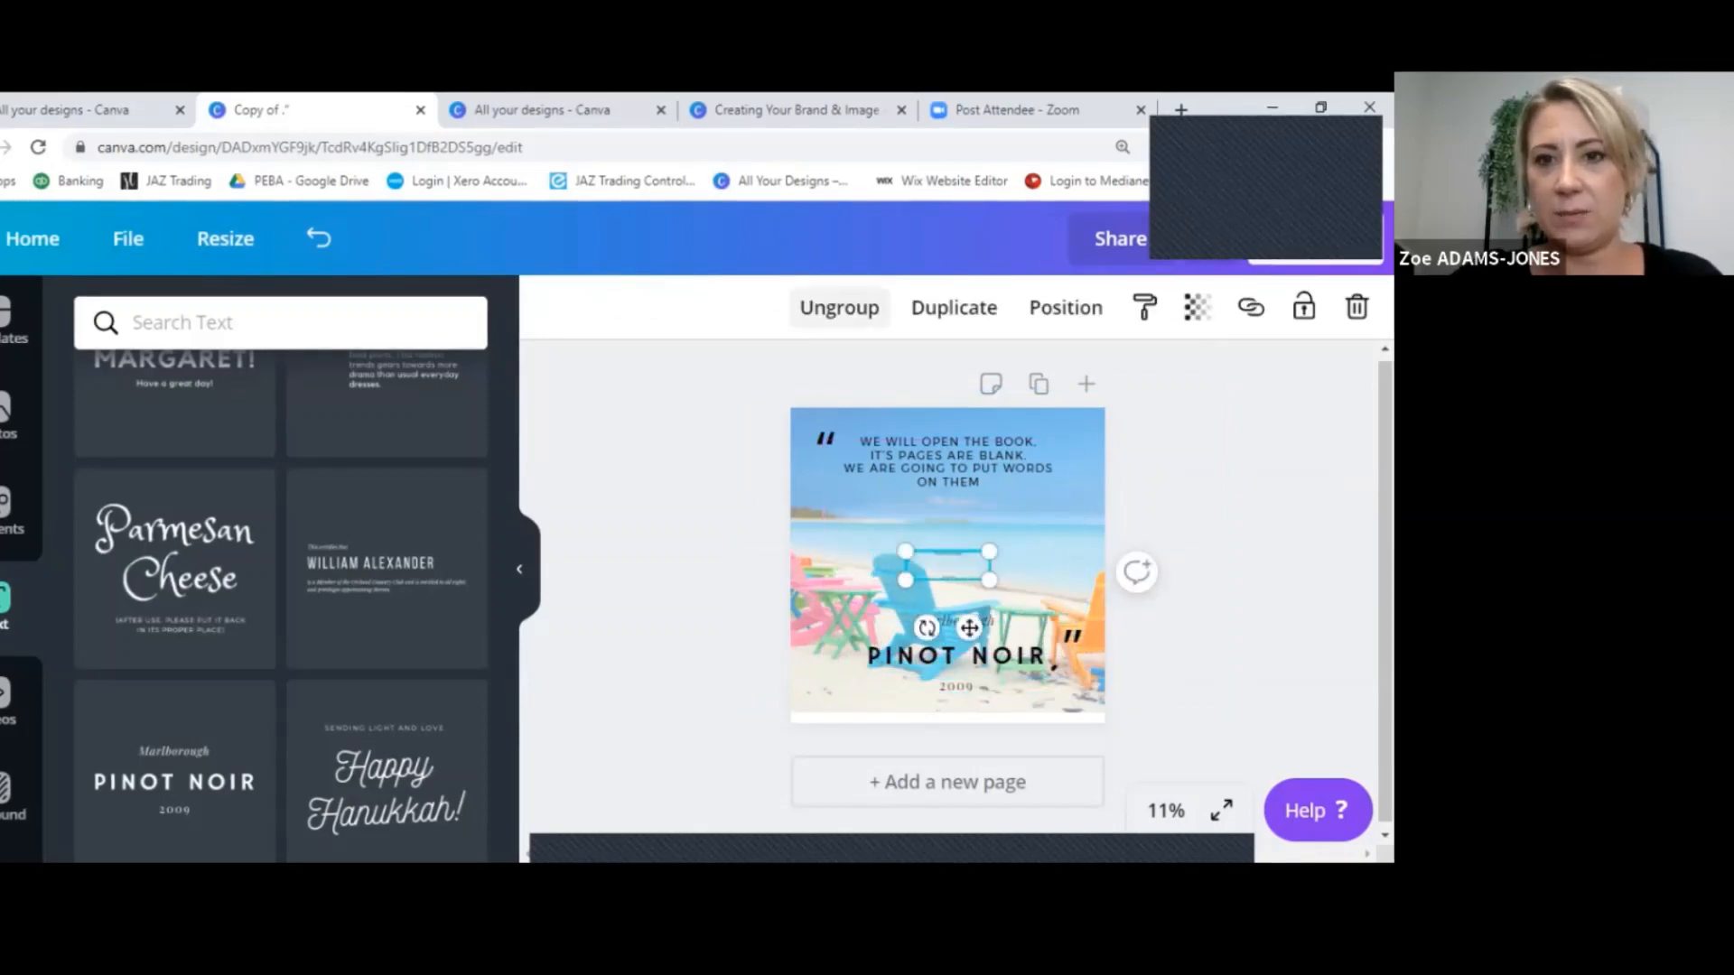
{"action": "left_click", "coordinate": [839, 307]}
{"action": "key", "text": "Escape"}
{"action": "left_click", "coordinate": [948, 565]}
{"action": "key", "text": "Escape"}
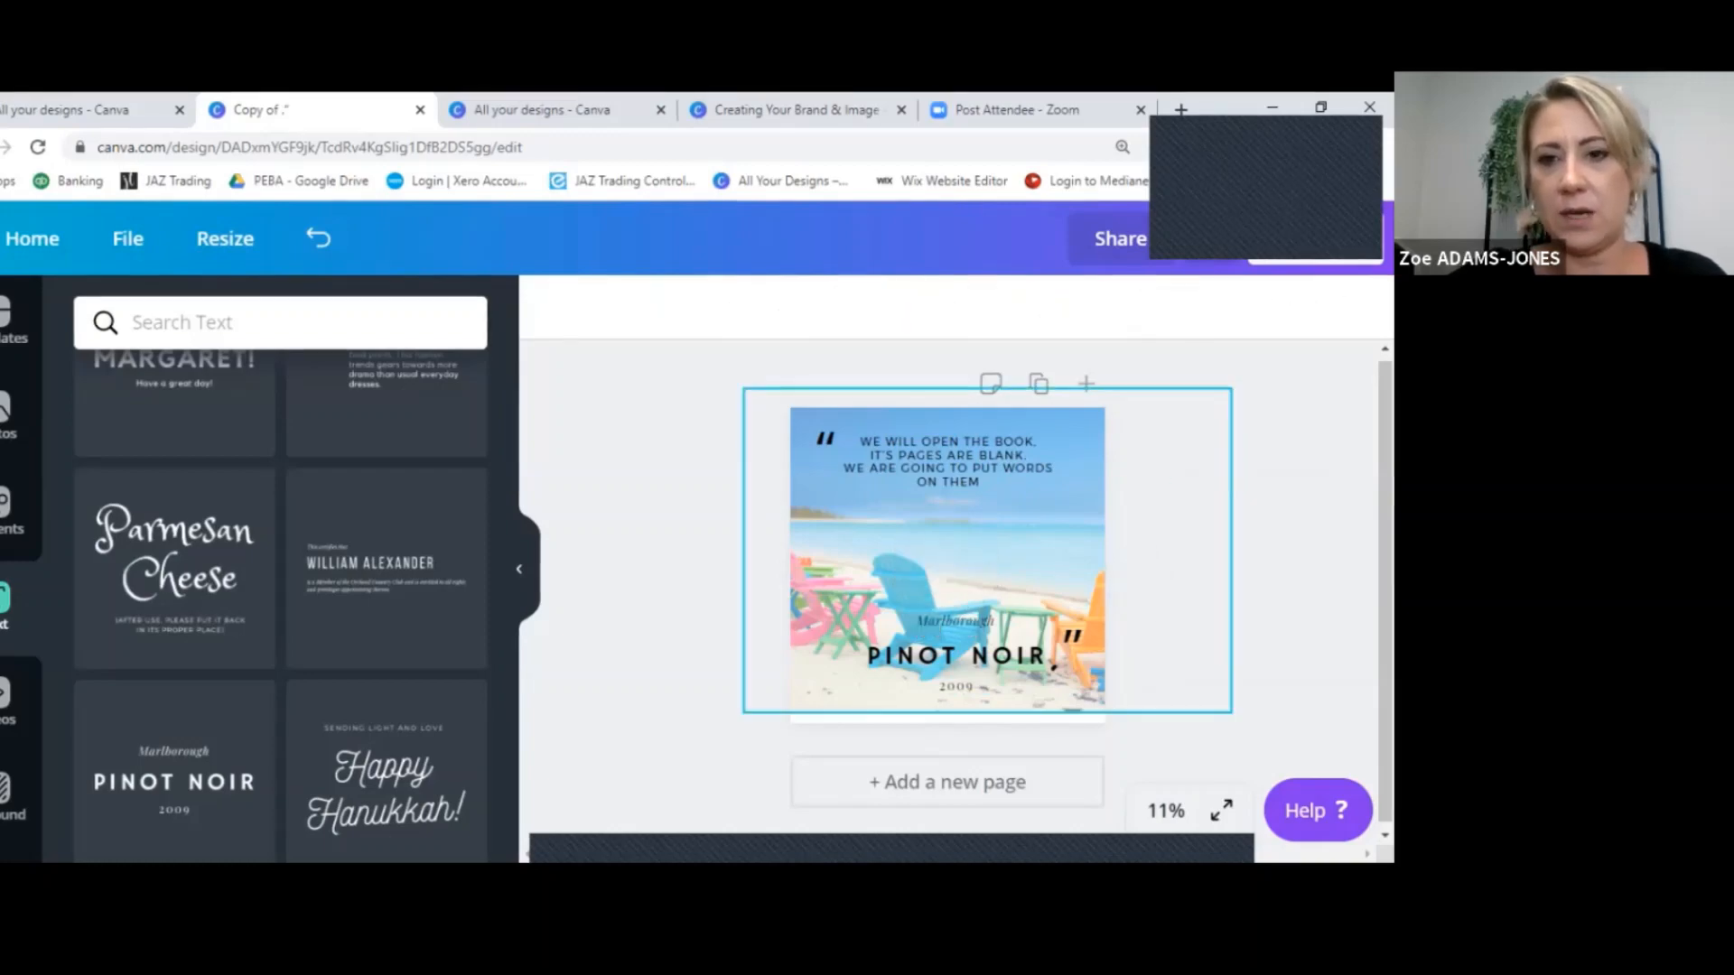
Move the enlarged Pinot Noir text group back up to the middle of the design, below the remaining quote lines
{"action": "left_click", "coordinate": [947, 560]}
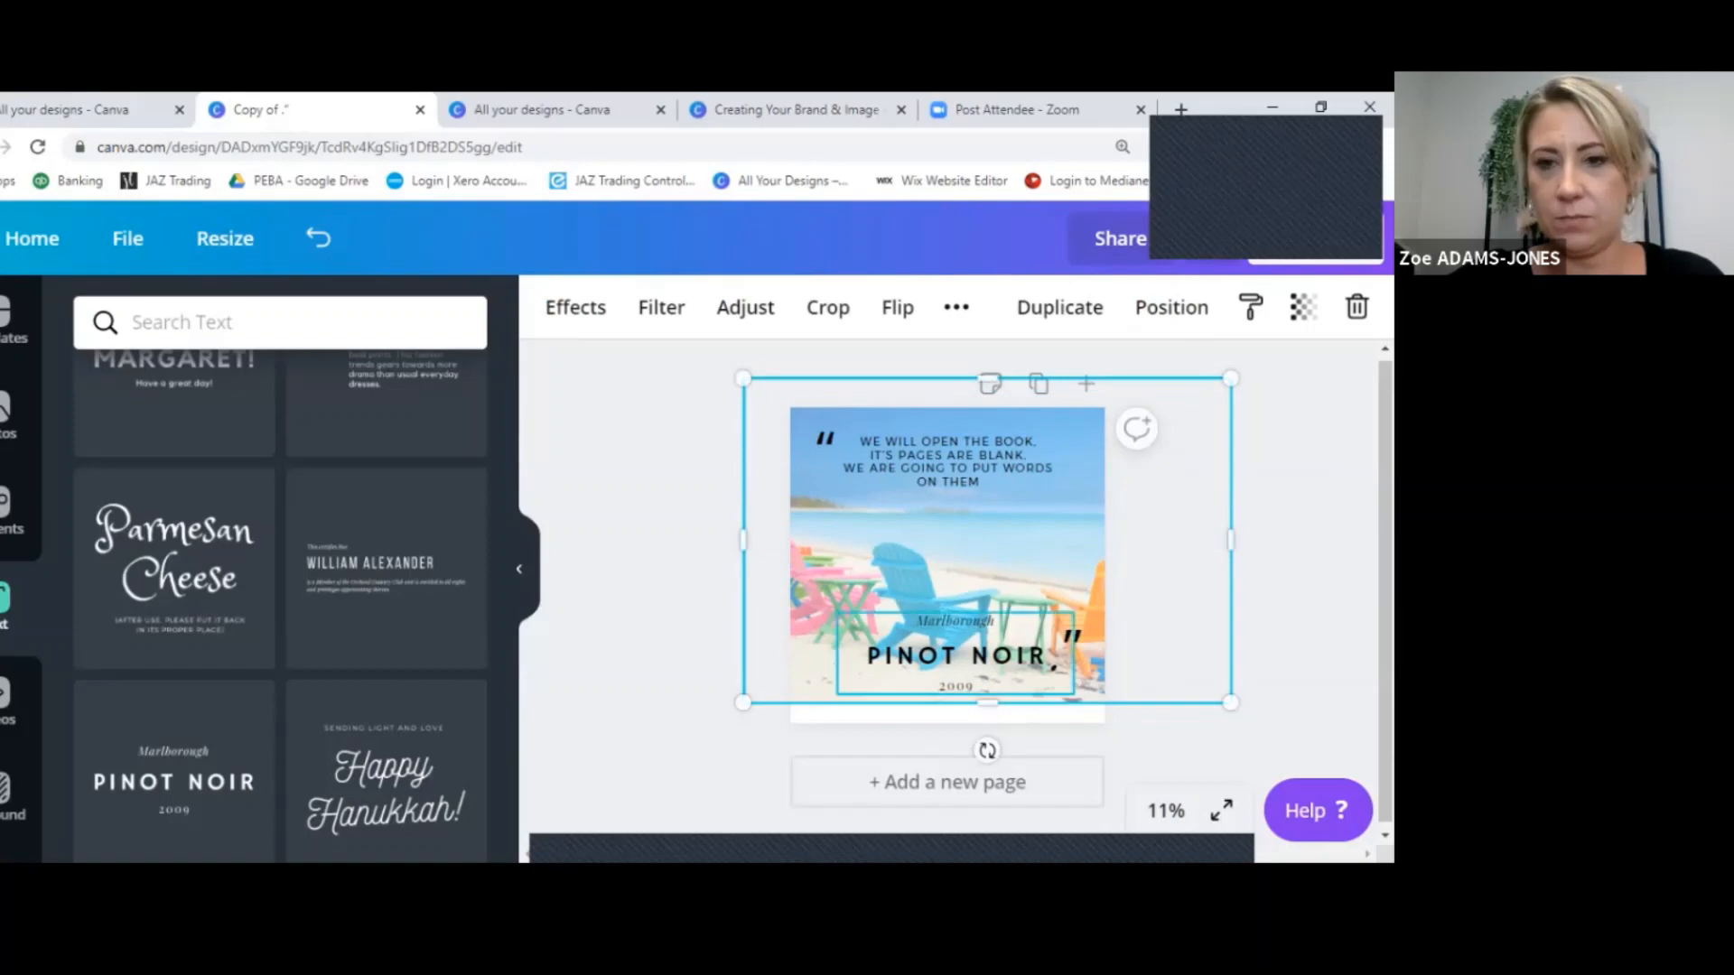
{"action": "left_click", "coordinate": [956, 655]}
{"action": "left_click_drag", "start_coordinate": [956, 655], "coordinate": [944, 582]}
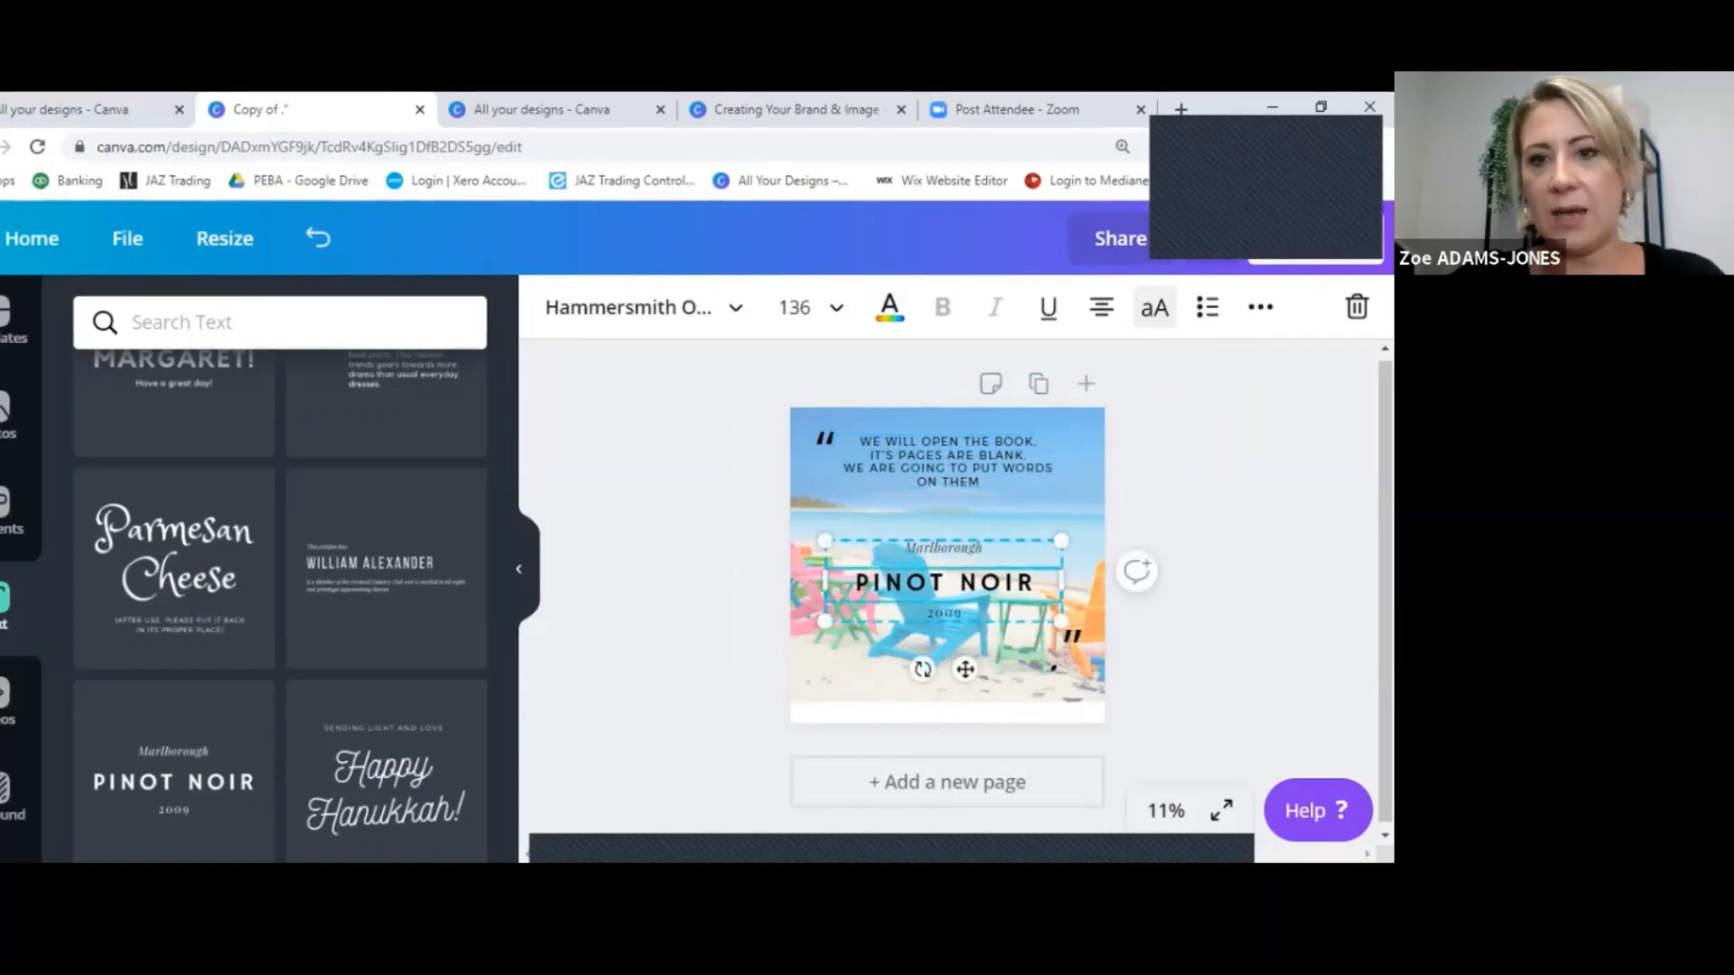
Check the fonts used by the Marlborough and Pinot Noir lines and view the available brand fonts
{"action": "left_click", "coordinate": [944, 547]}
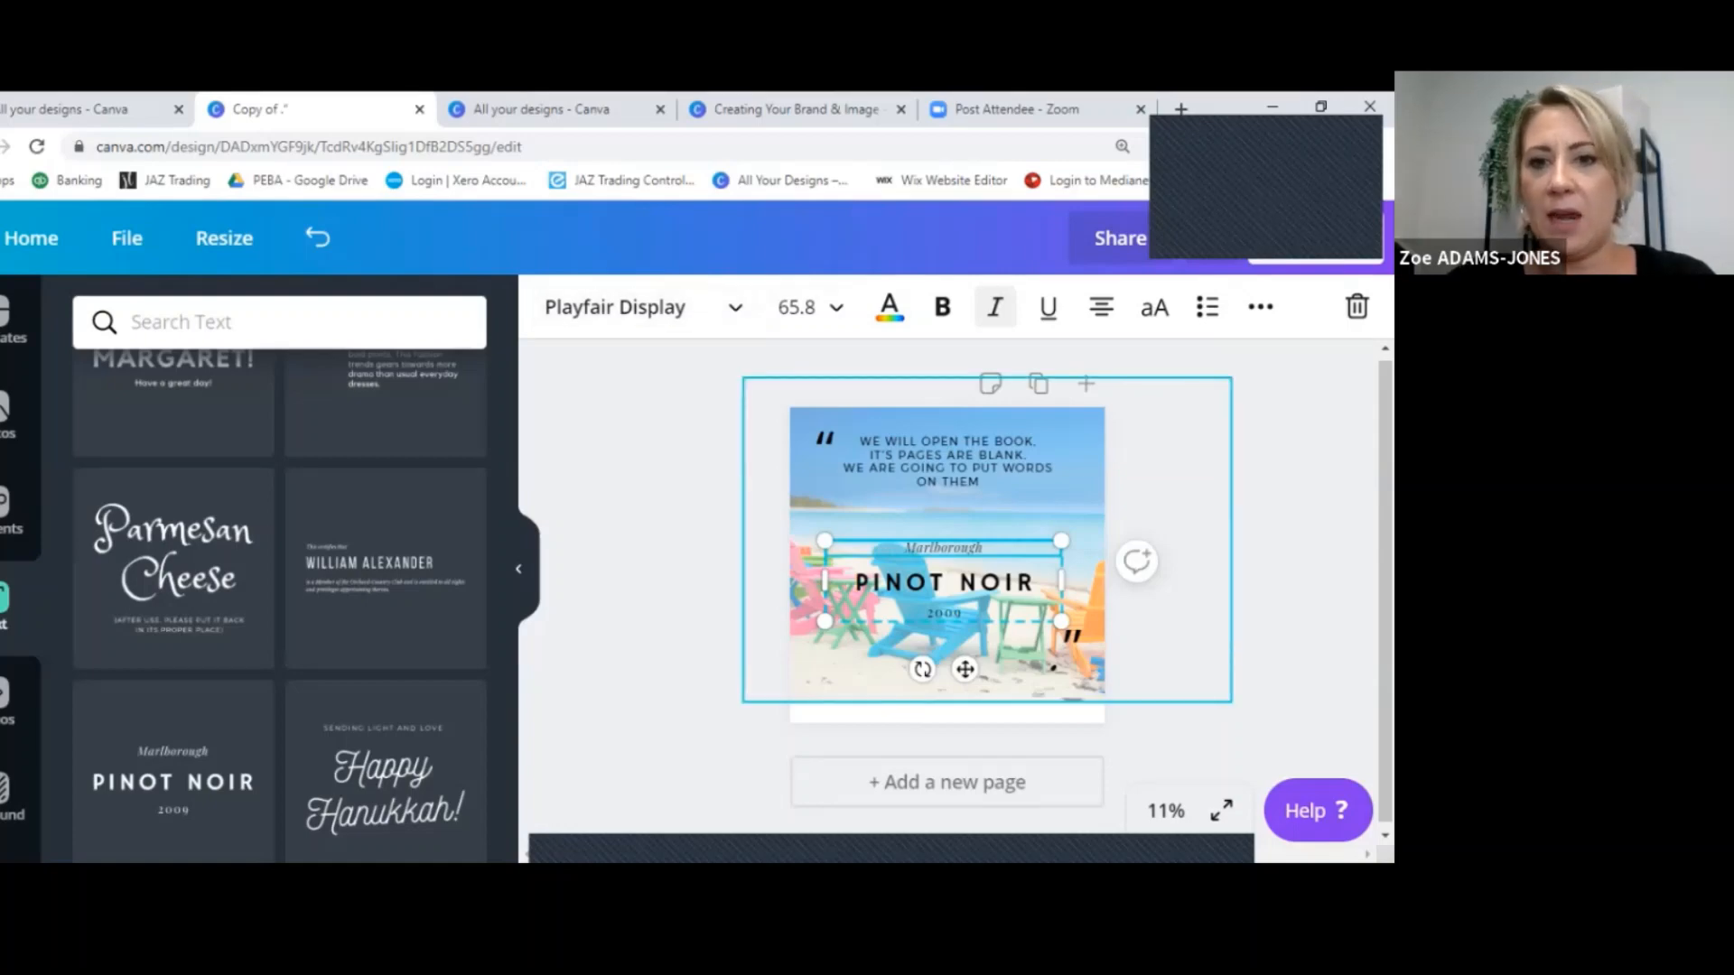
{"action": "left_click", "coordinate": [944, 582]}
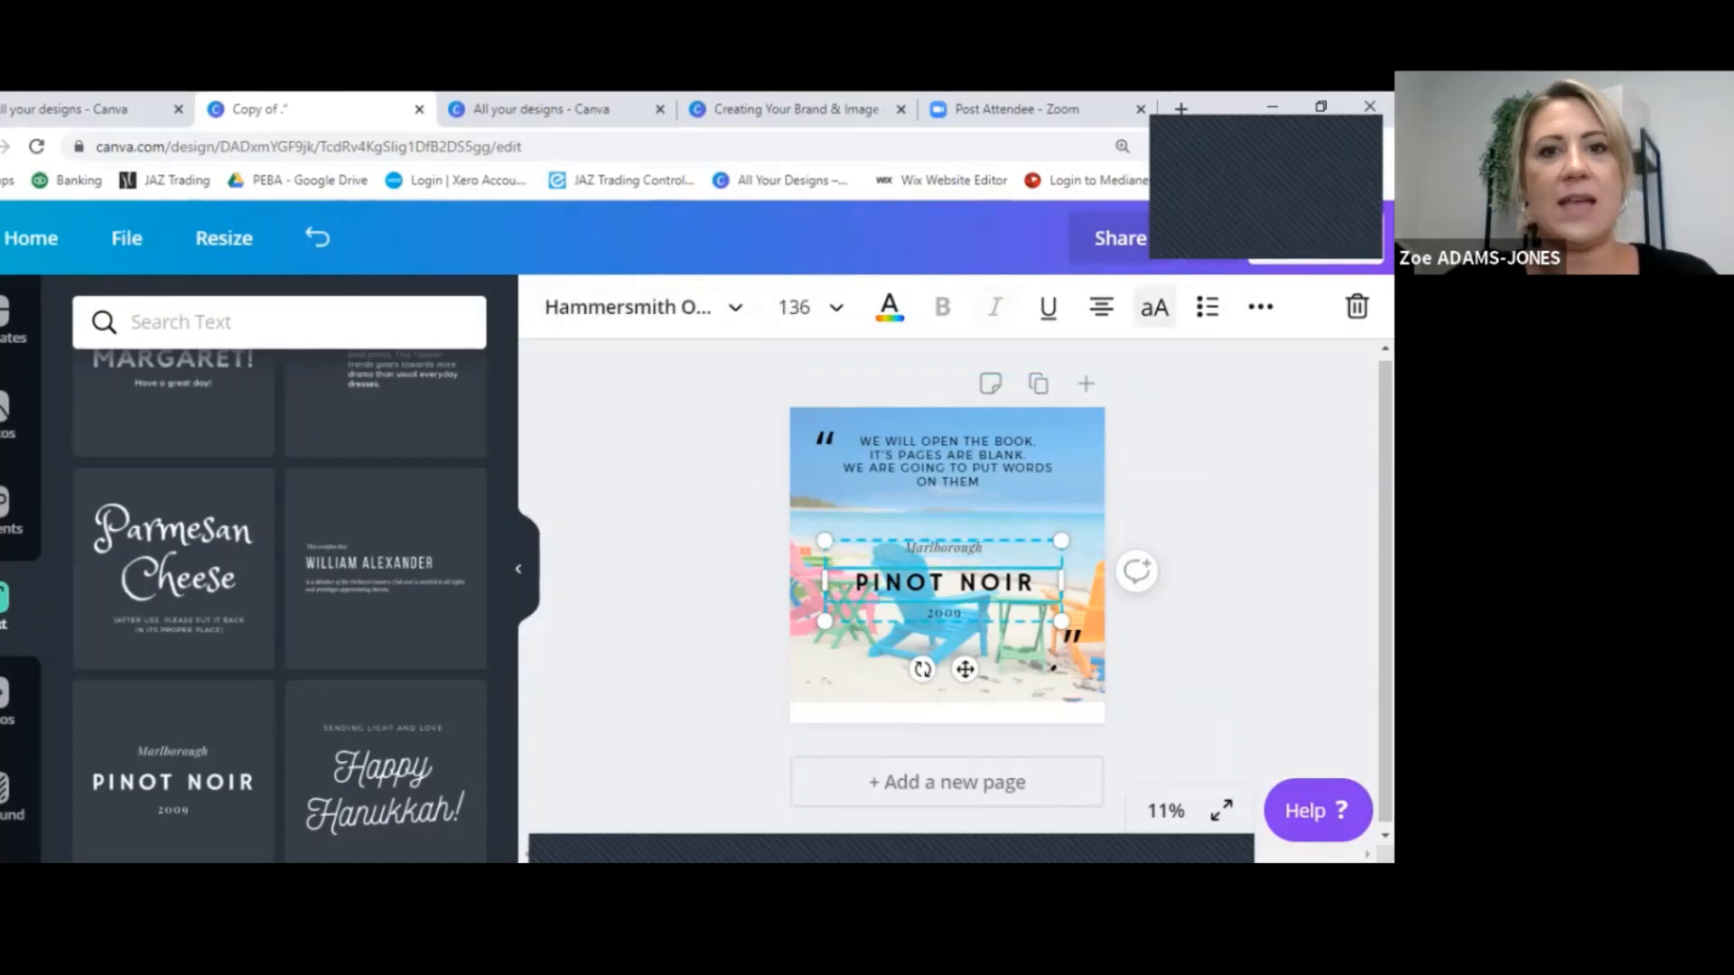
{"action": "left_click", "coordinate": [632, 307]}
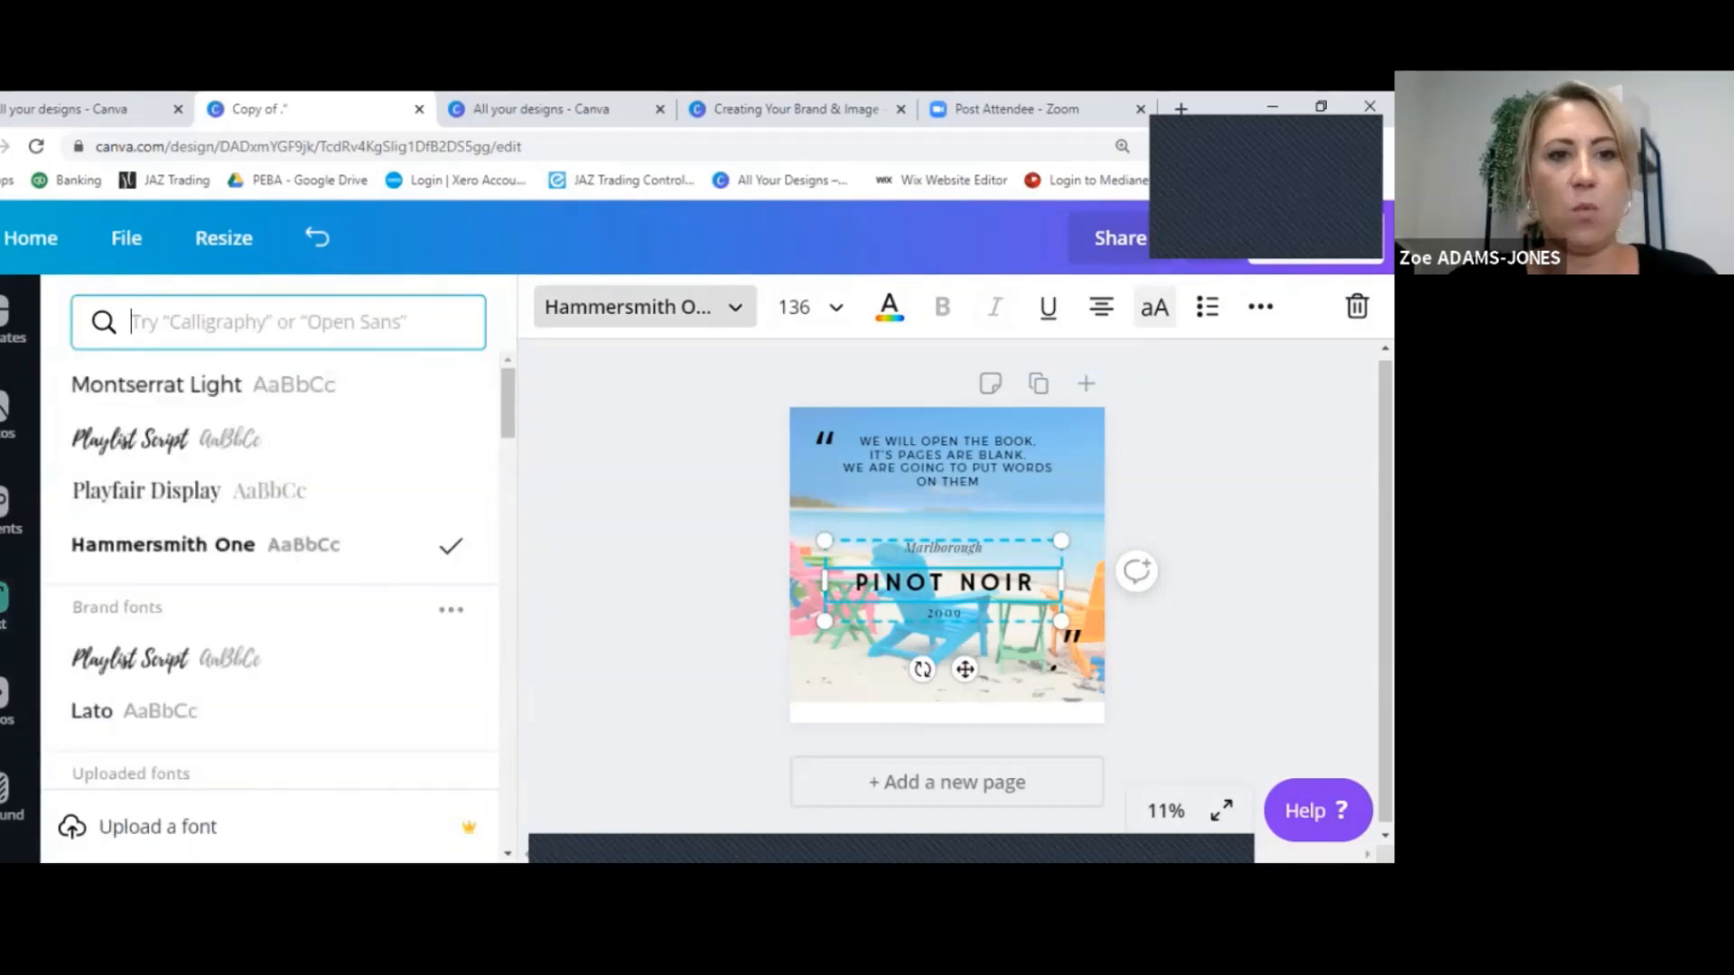
{"action": "key", "text": "Escape"}
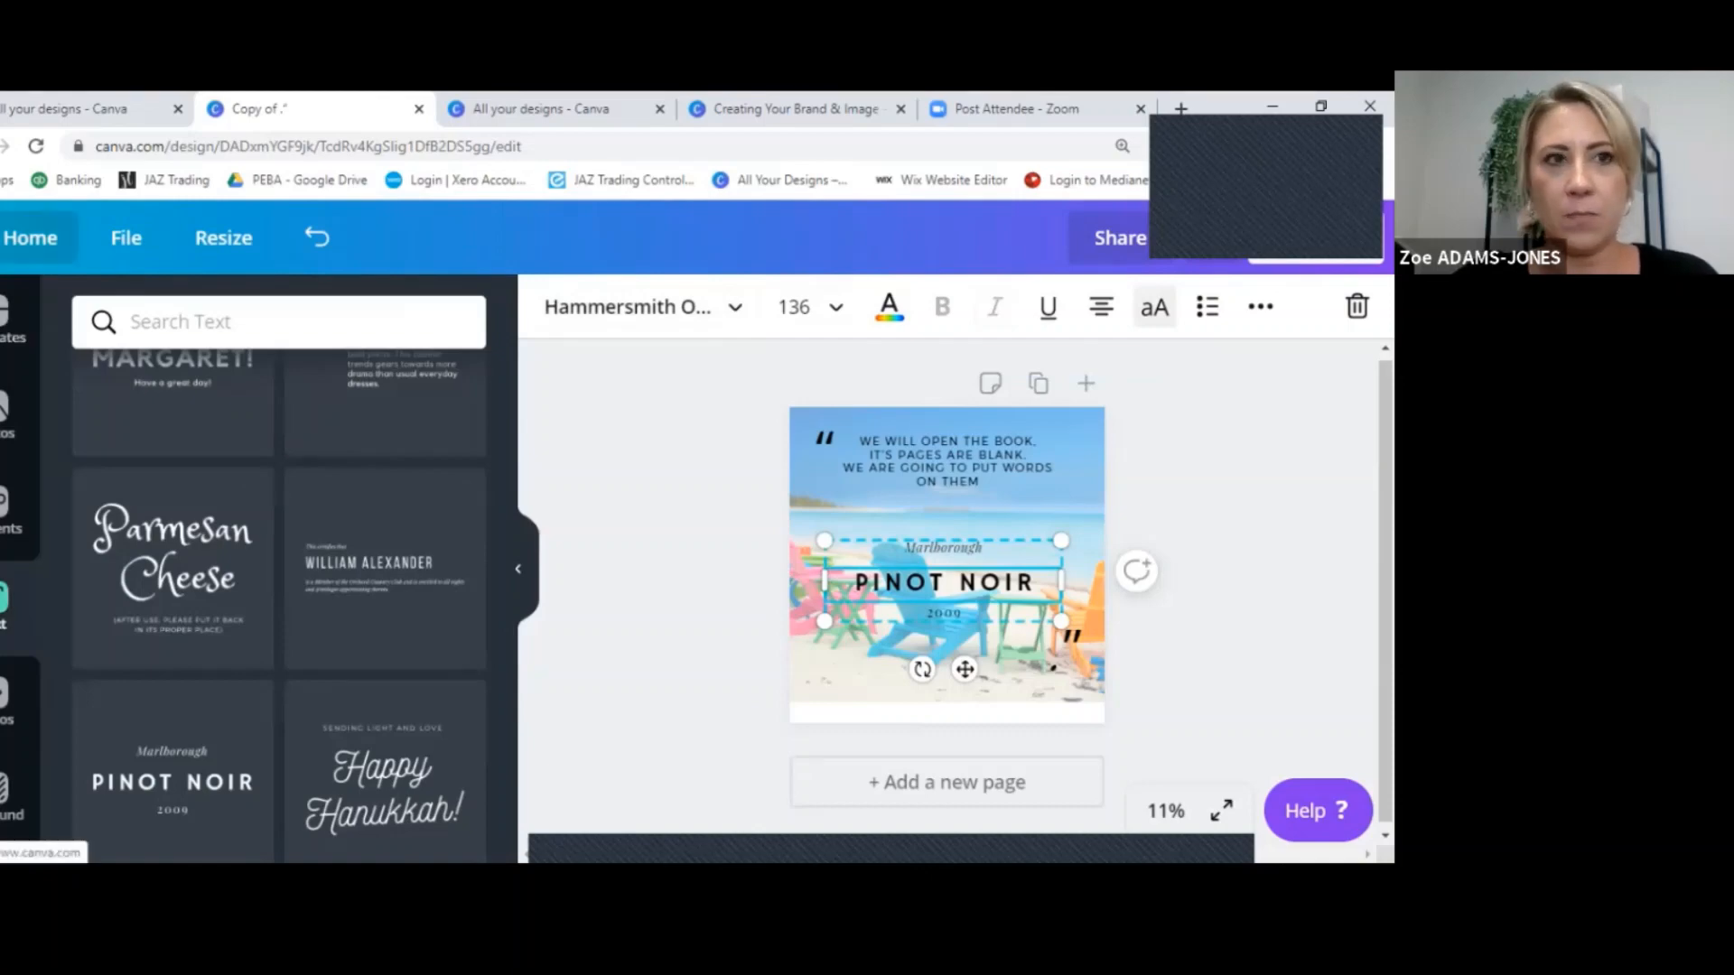
Leave the design for the Brand Kit page and review its logos, colour palettes, brand fonts and uploaded fonts
{"action": "left_click", "coordinate": [30, 237]}
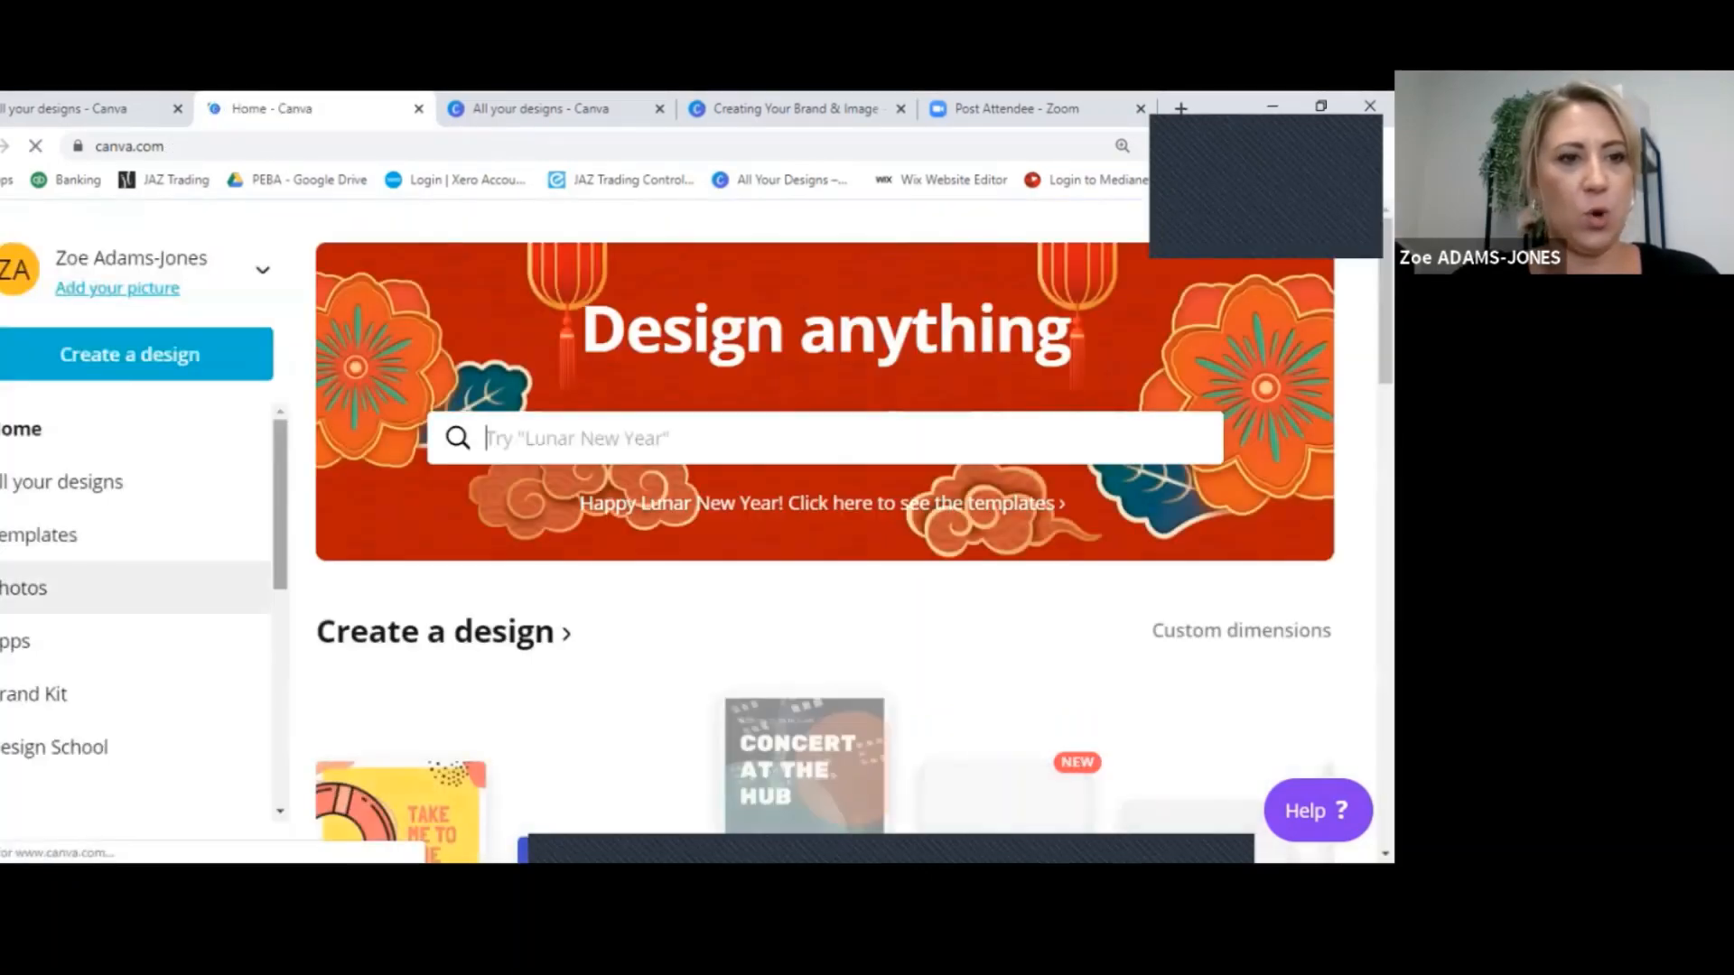
{"action": "scroll", "coordinate": [136, 588], "scroll_direction": "down", "scroll_amount": 2}
{"action": "scroll", "coordinate": [136, 420], "scroll_direction": "down", "scroll_amount": 2}
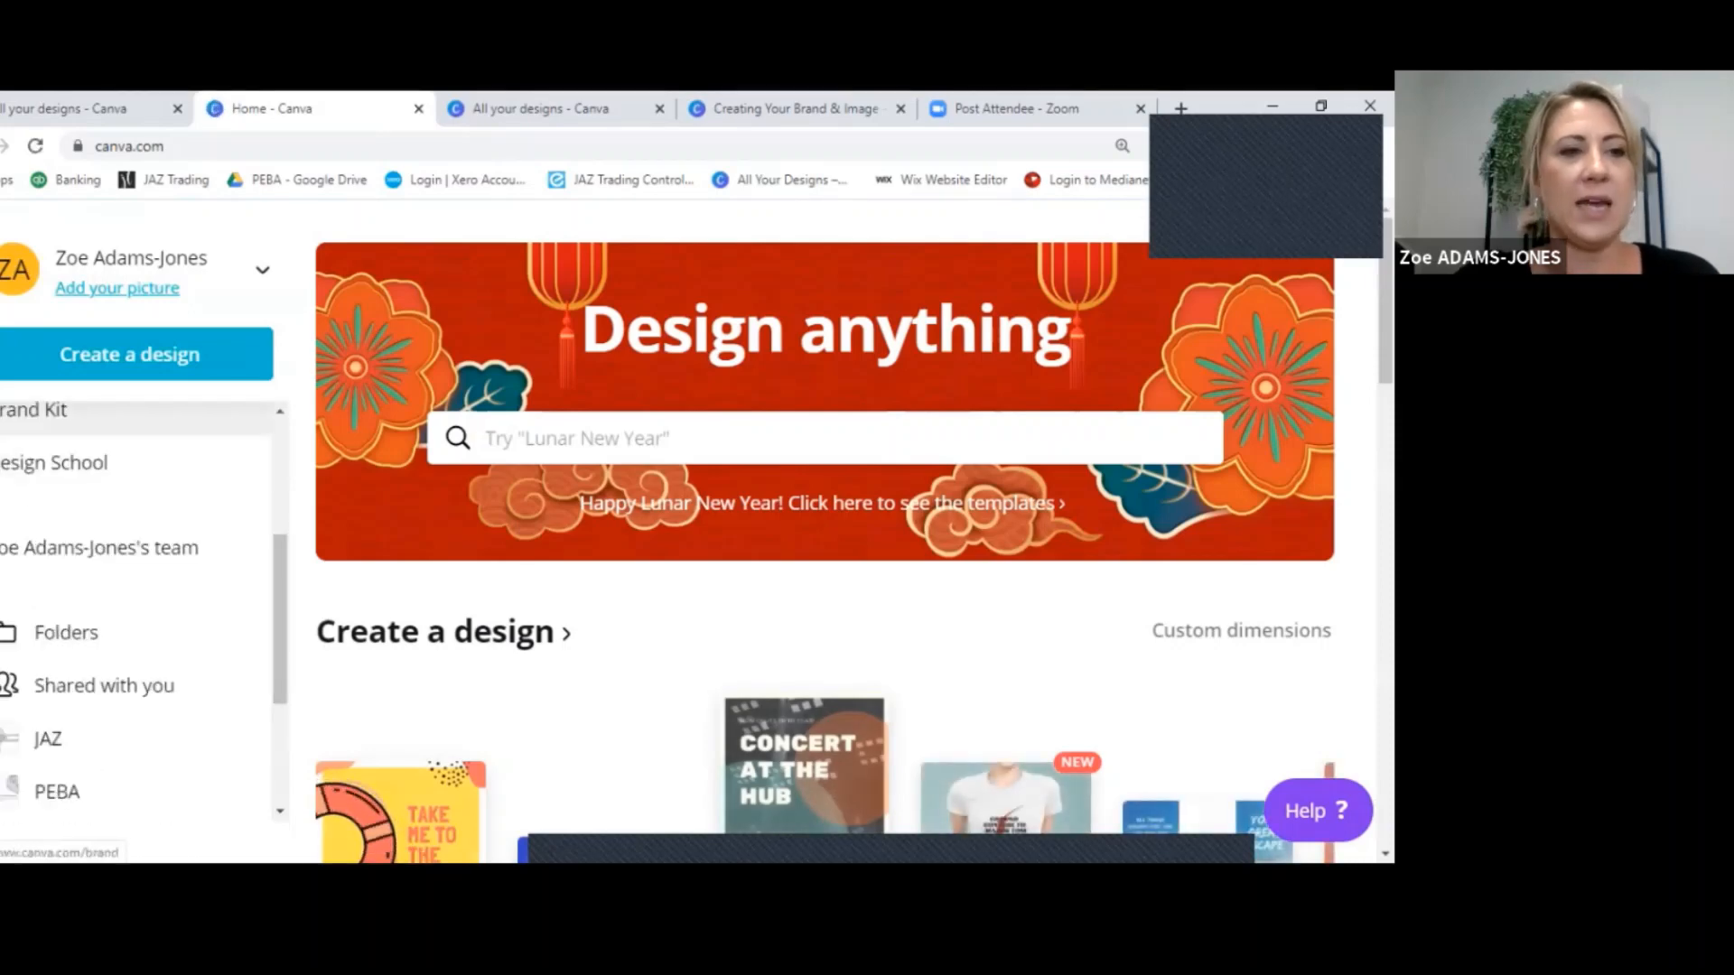
{"action": "left_click", "coordinate": [54, 410]}
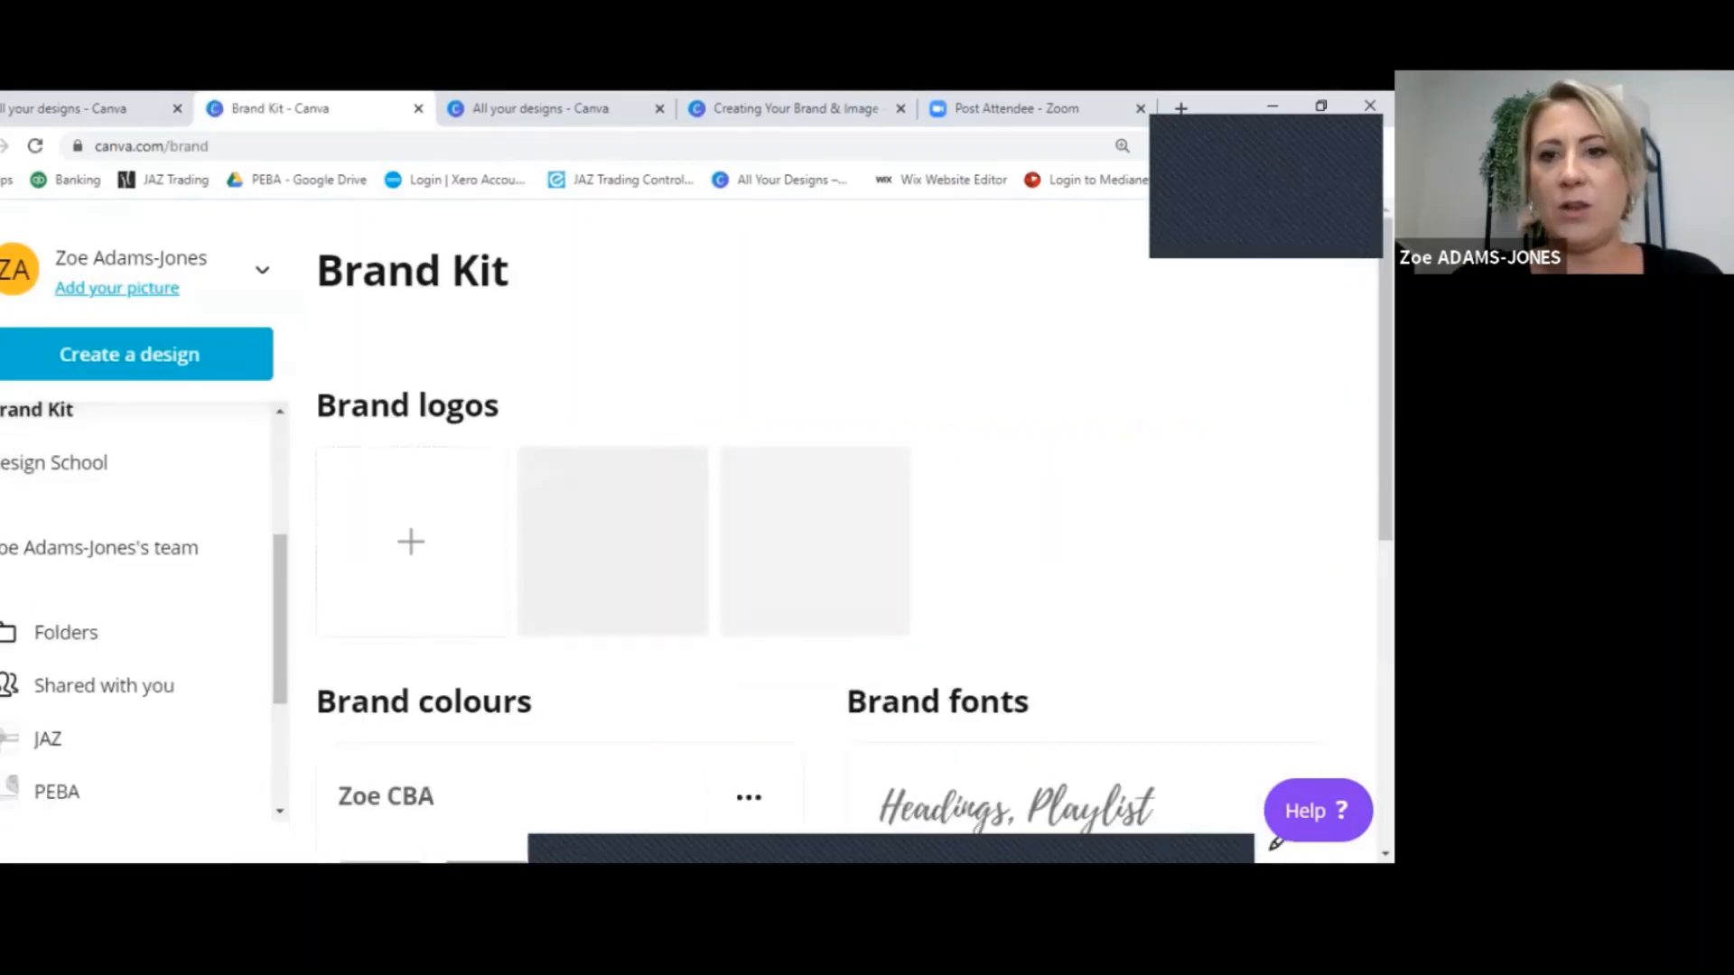
{"action": "scroll", "coordinate": [849, 524], "scroll_direction": "down", "scroll_amount": 5}
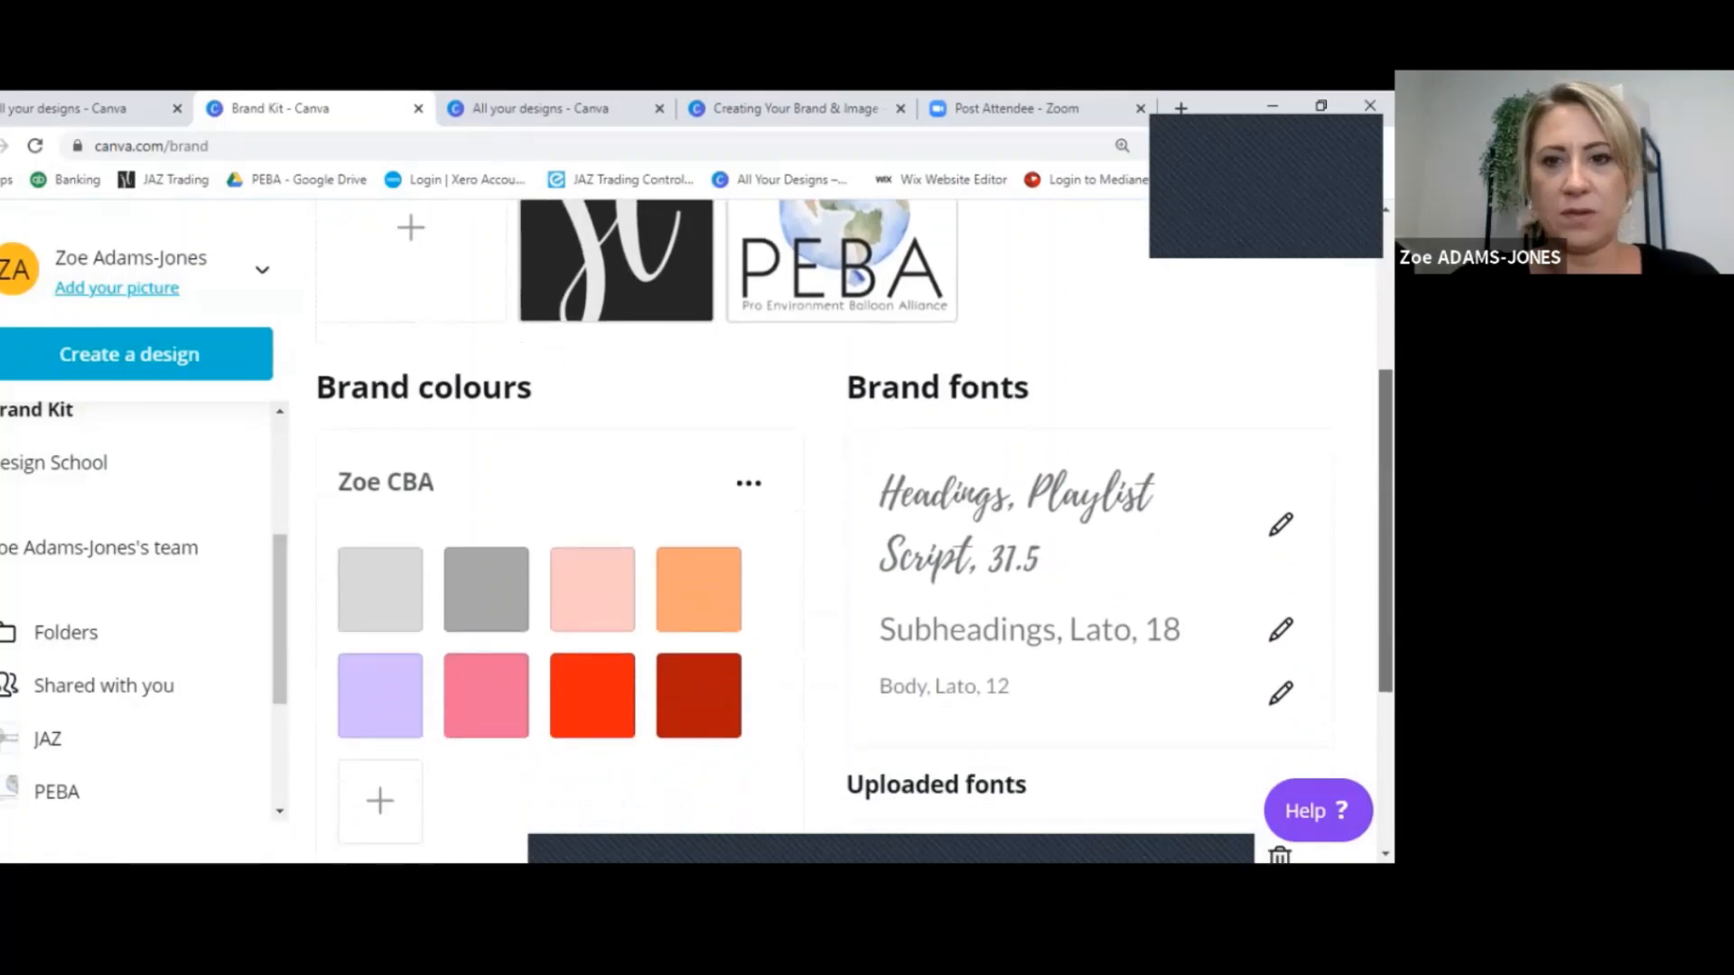
{"action": "scroll", "coordinate": [849, 523], "scroll_direction": "down", "scroll_amount": 2}
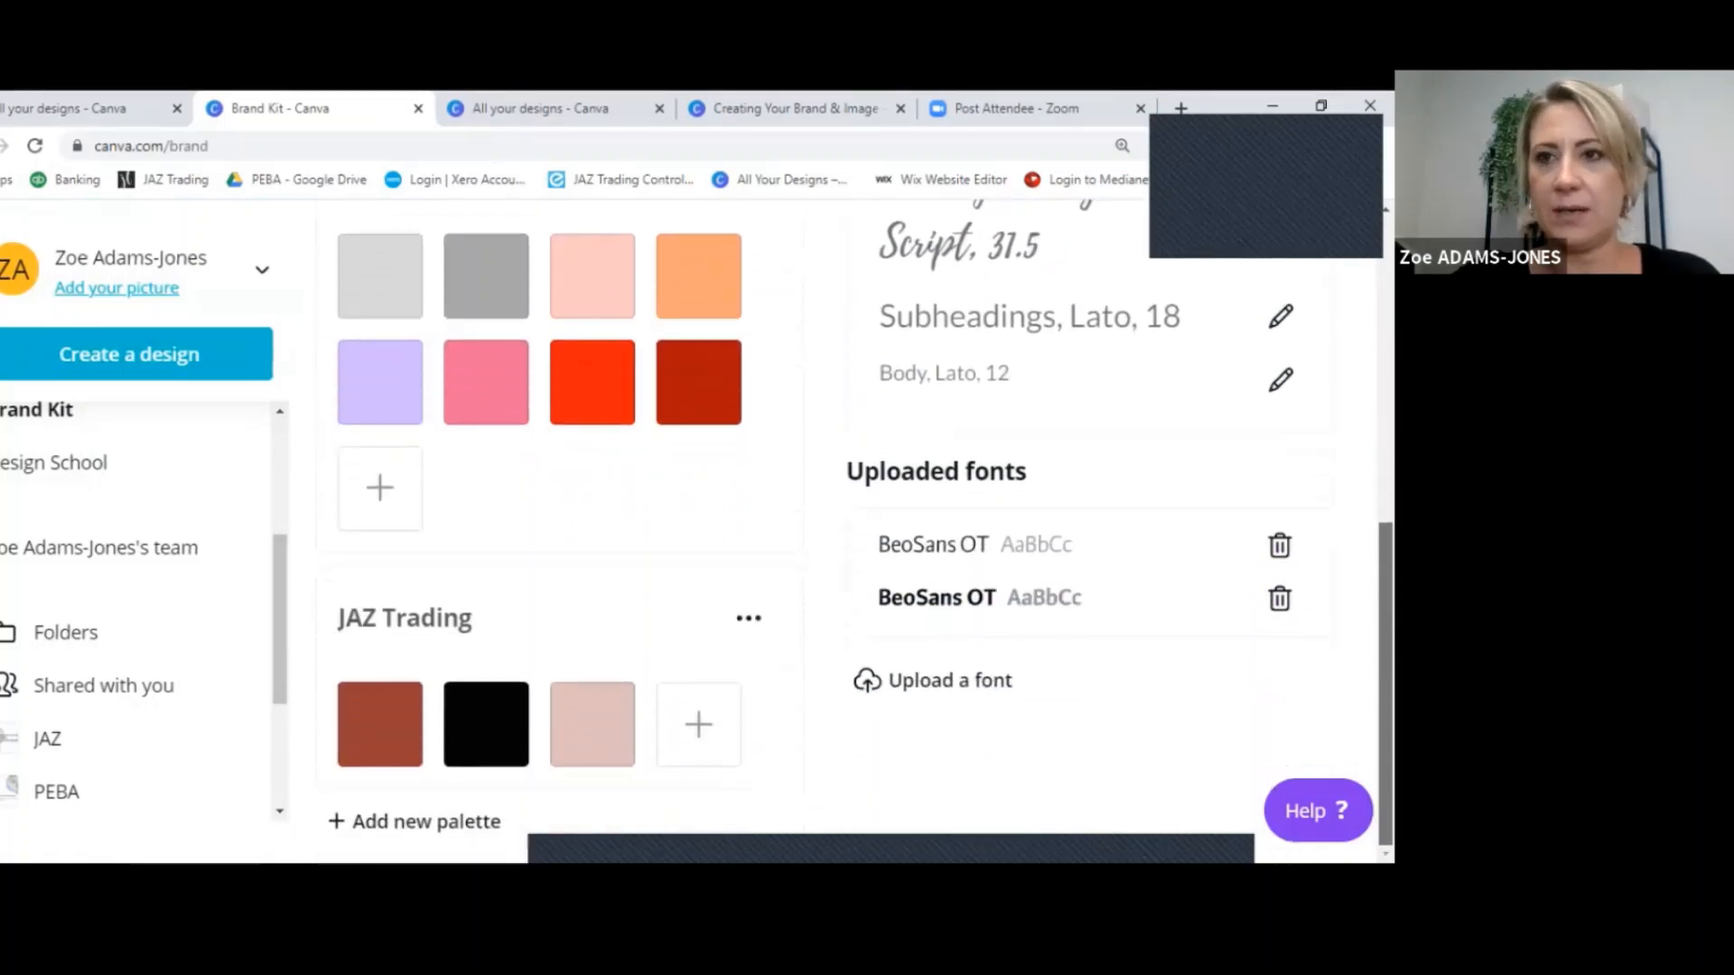
{"action": "scroll", "coordinate": [849, 523], "scroll_direction": "up", "scroll_amount": 7}
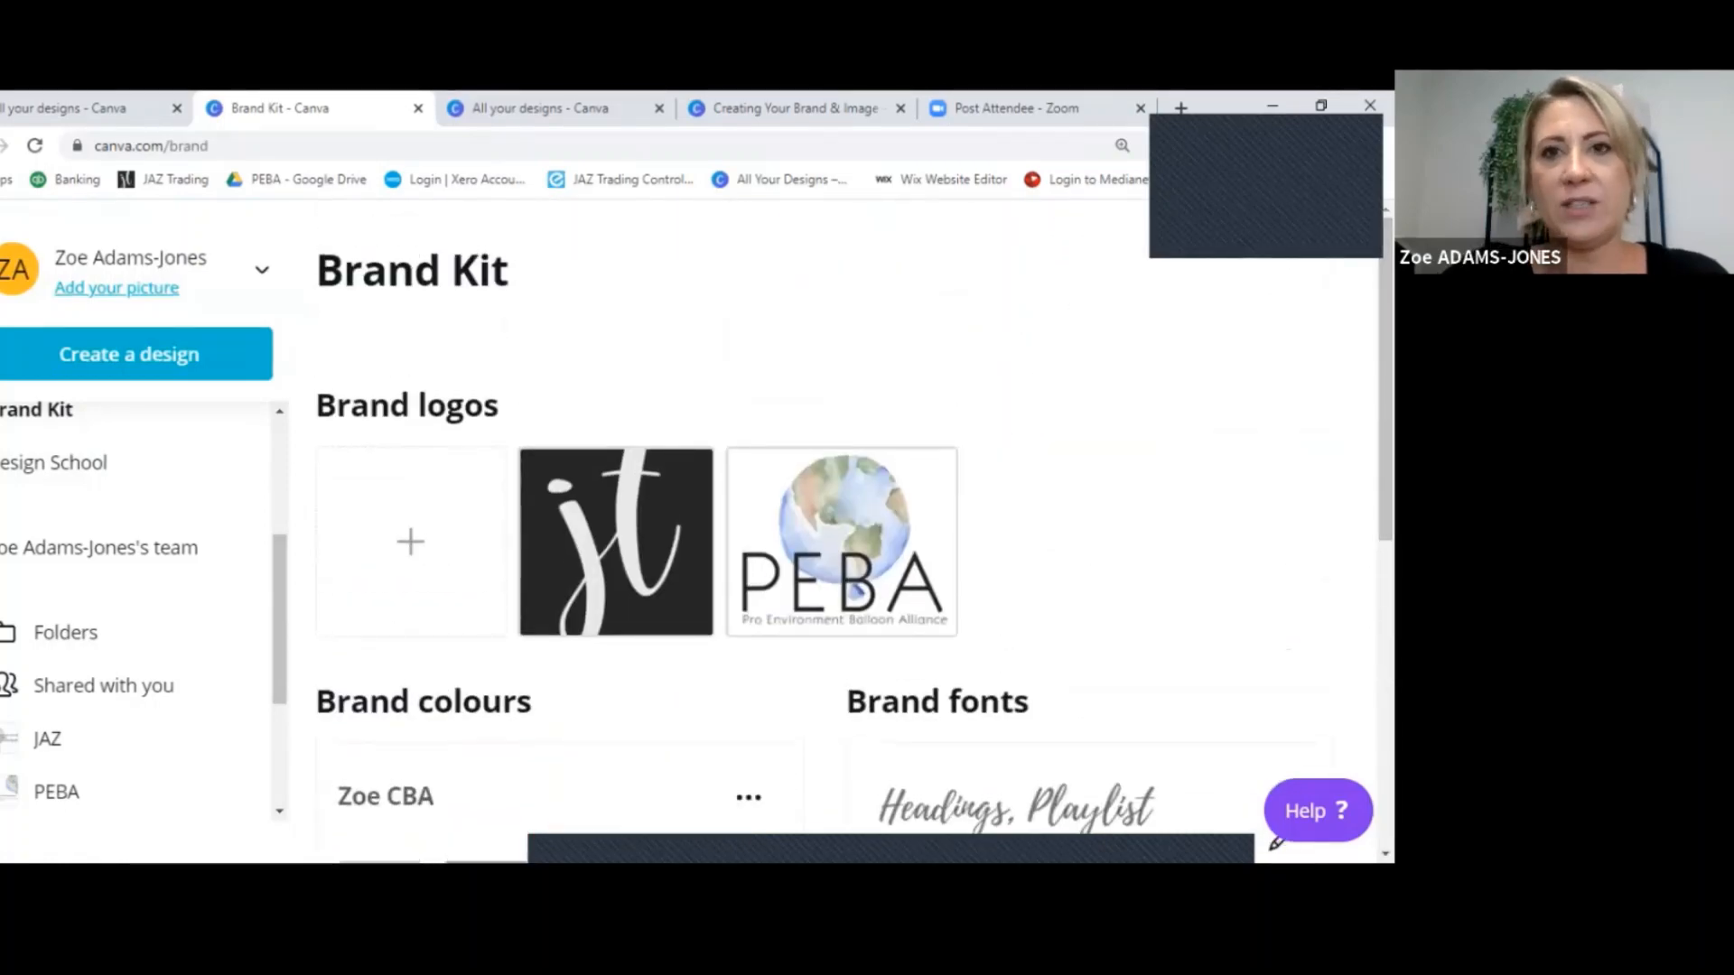